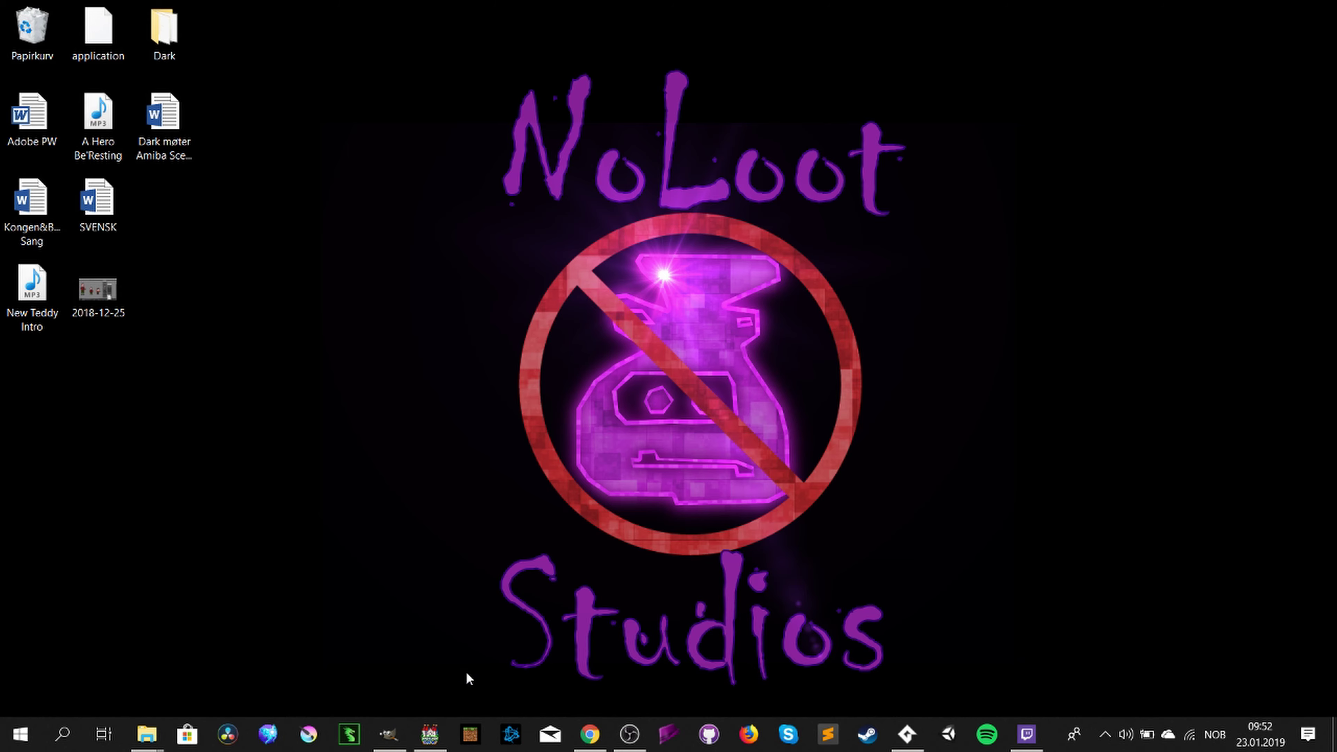
# Step: Bring GIMP forward and zoom around the pixel-art sprite sheet to inspect it
pyautogui.click(389, 733)
pyautogui.moveTo(493, 688); pyautogui.dragTo(375, 684)
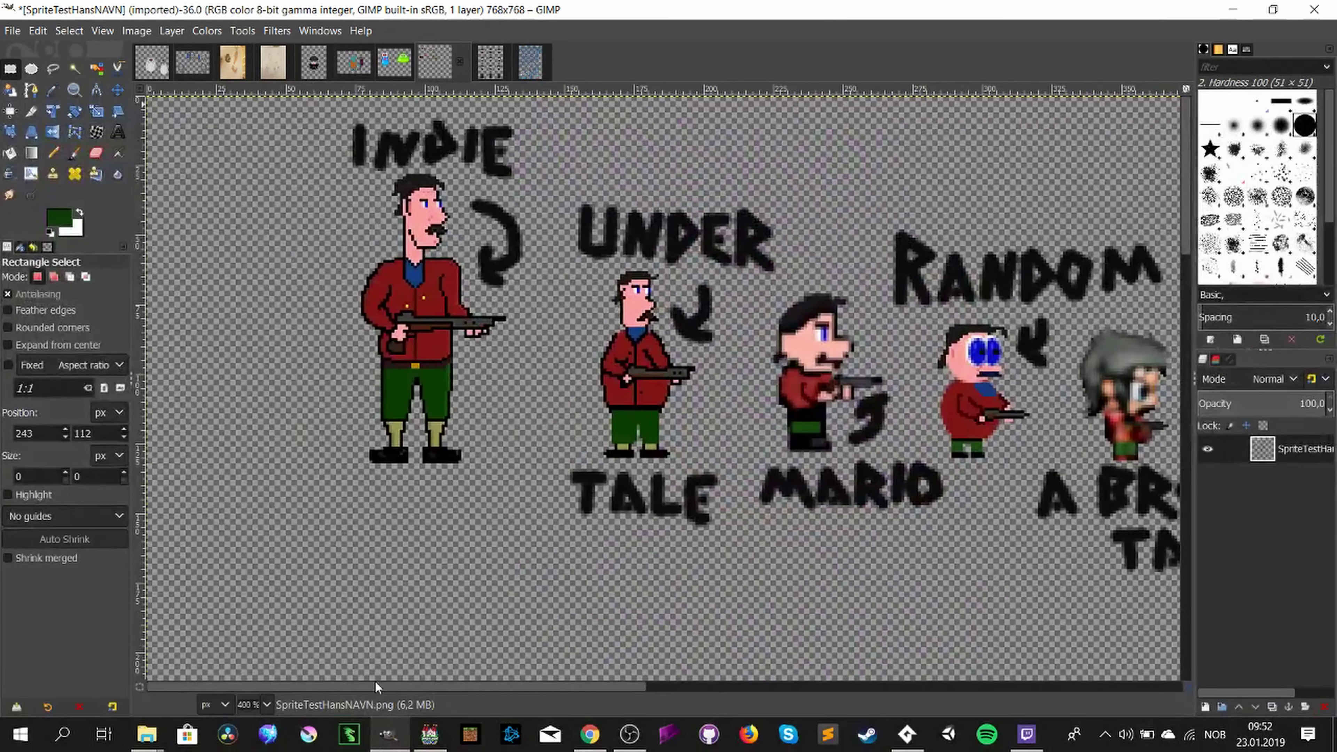
pyautogui.keyDown('ctrl'); pyautogui.scroll(2, 293, 427); pyautogui.keyUp('ctrl')
pyautogui.scroll(5, 426, 425)
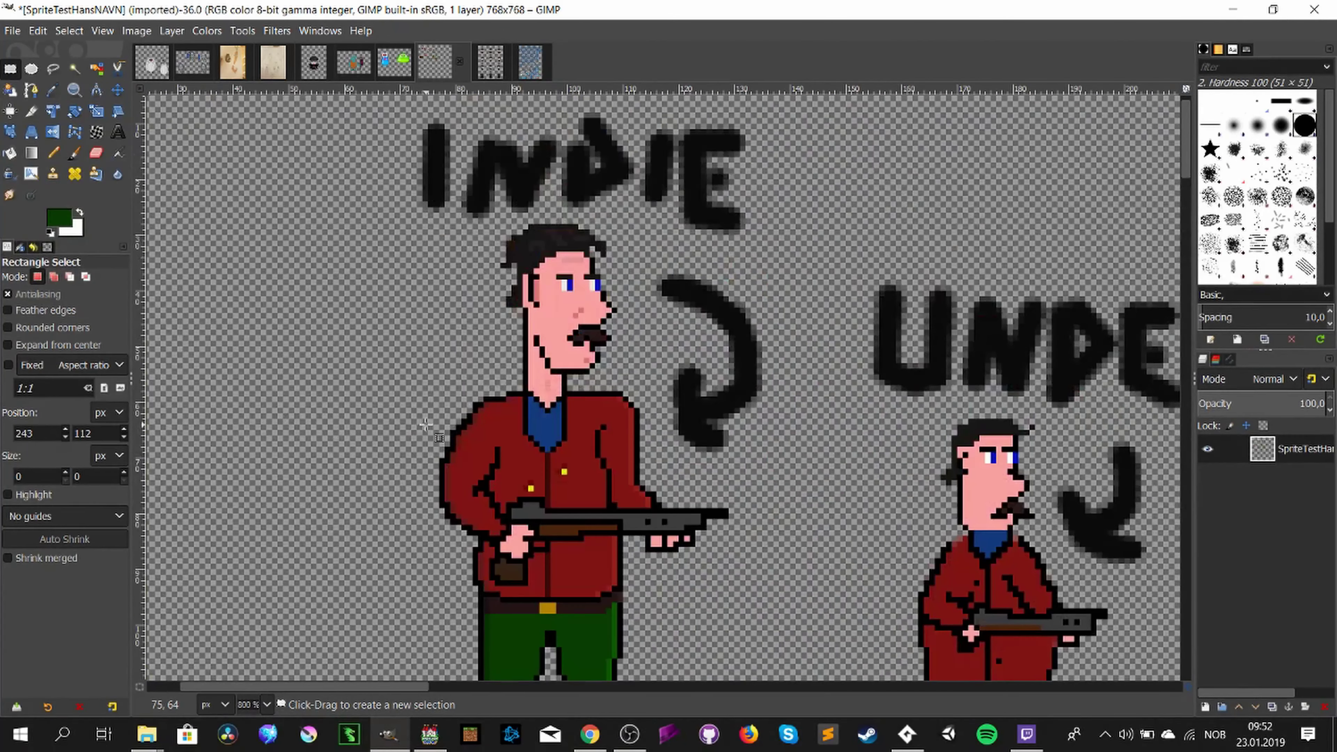
pyautogui.scroll(-5, 426, 424)
pyautogui.moveTo(406, 691)
pyautogui.mouseDown()
pyautogui.moveTo(708, 704)
pyautogui.moveTo(388, 691)
pyautogui.mouseUp()
pyautogui.scroll(5, 403, 589)
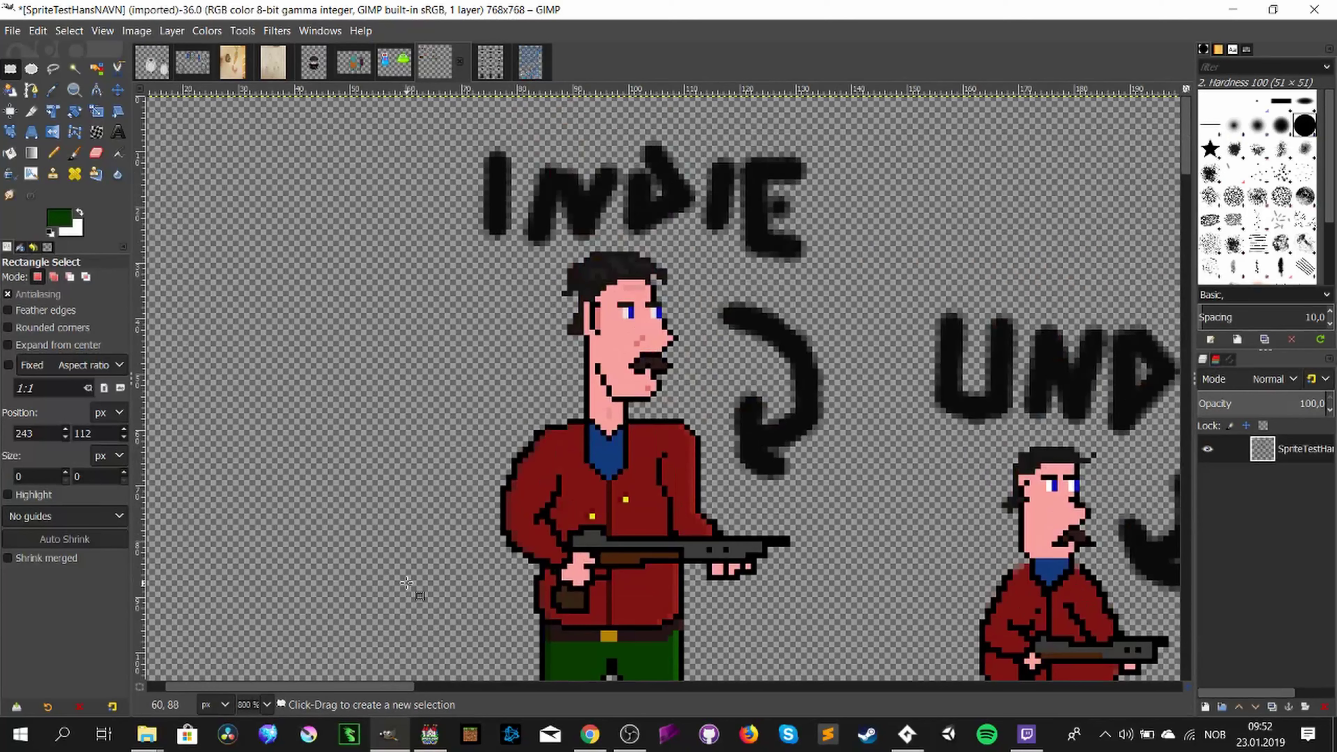
pyautogui.scroll(-2, 406, 582)
pyautogui.keyDown('ctrl'); pyautogui.scroll(-4, 406, 582); pyautogui.keyUp('ctrl')
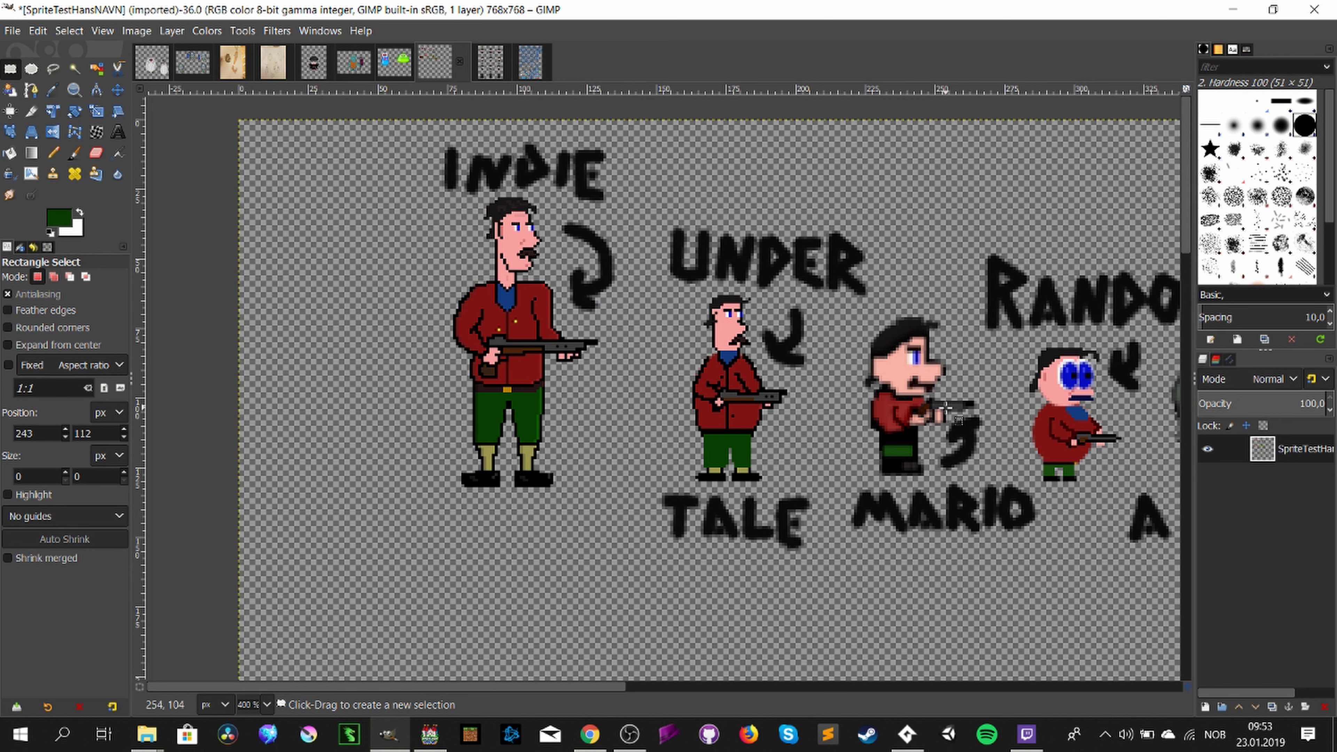
pyautogui.moveTo(553, 686)
pyautogui.mouseDown()
pyautogui.moveTo(685, 699)
pyautogui.moveTo(537, 699)
pyautogui.mouseUp()
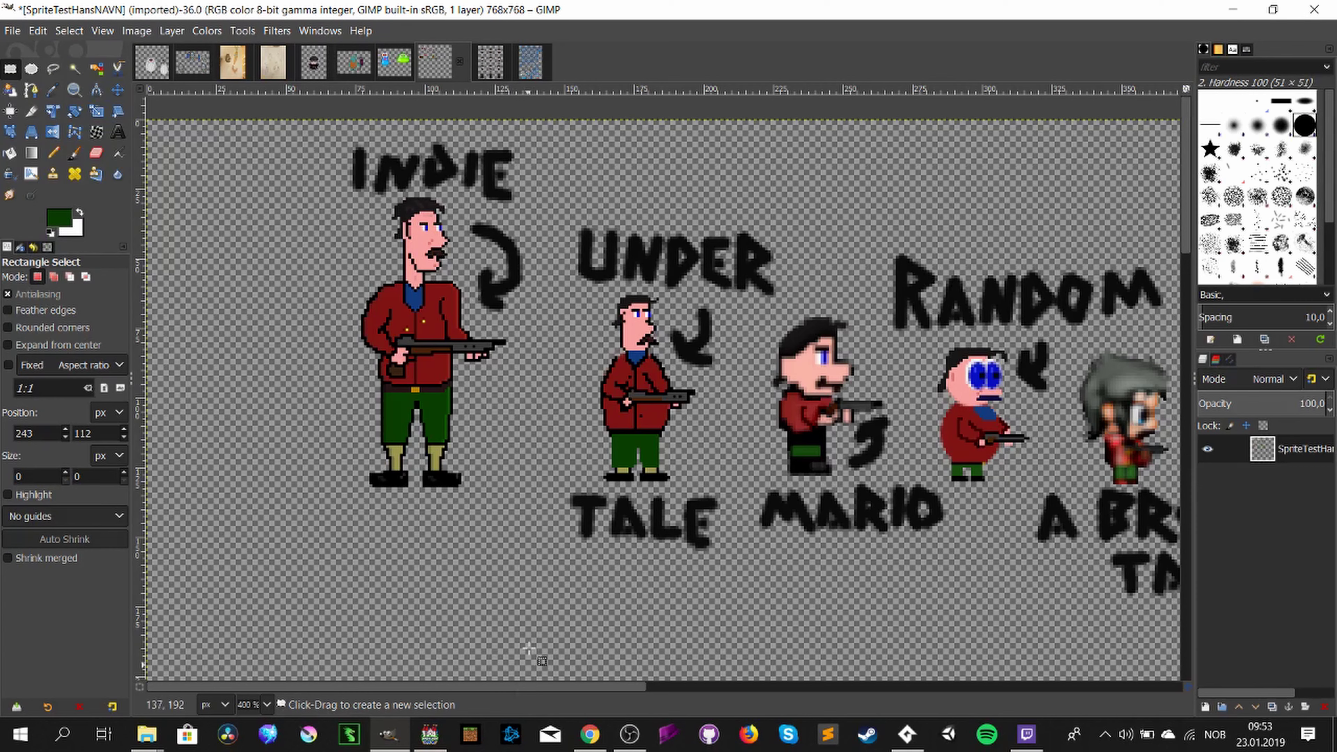
pyautogui.keyDown('ctrl'); pyautogui.scroll(-1, 544, 599); pyautogui.keyUp('ctrl')
pyautogui.scroll(-3, 574, 567)
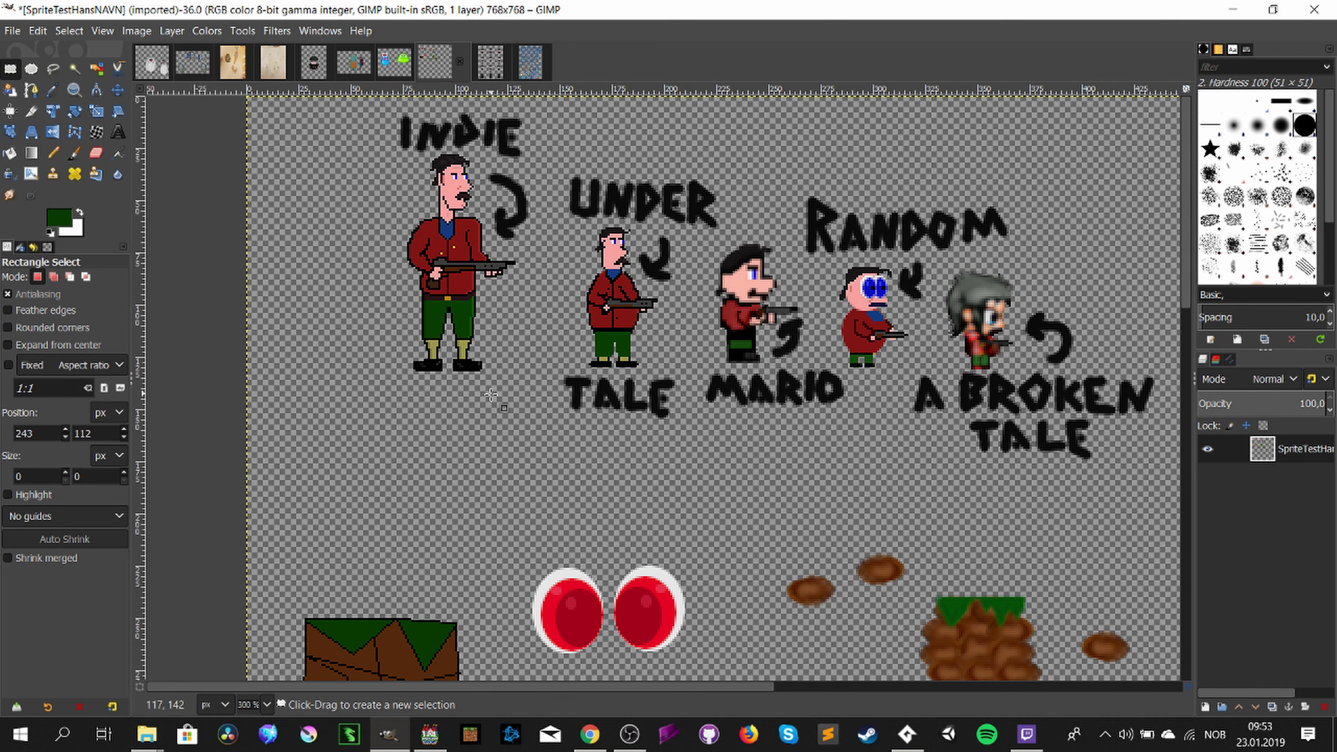
pyautogui.keyDown('ctrl'); pyautogui.scroll(1, 488, 398); pyautogui.keyUp('ctrl')
pyautogui.scroll(-3, 421, 468)
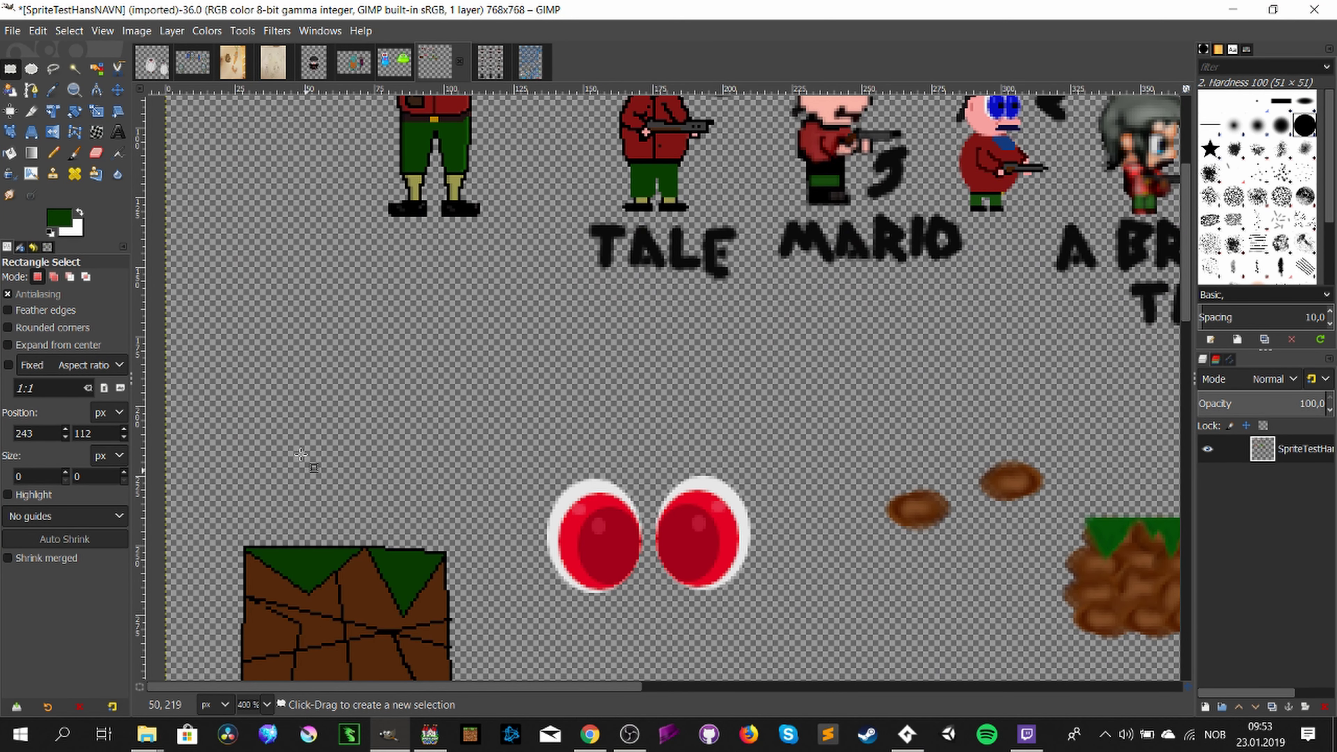
# Step: Change the foreground colour from dark green to black (HTML 000000)
pyautogui.click(52, 214)
pyautogui.moveTo(61, 332); pyautogui.dragTo(5, 428)
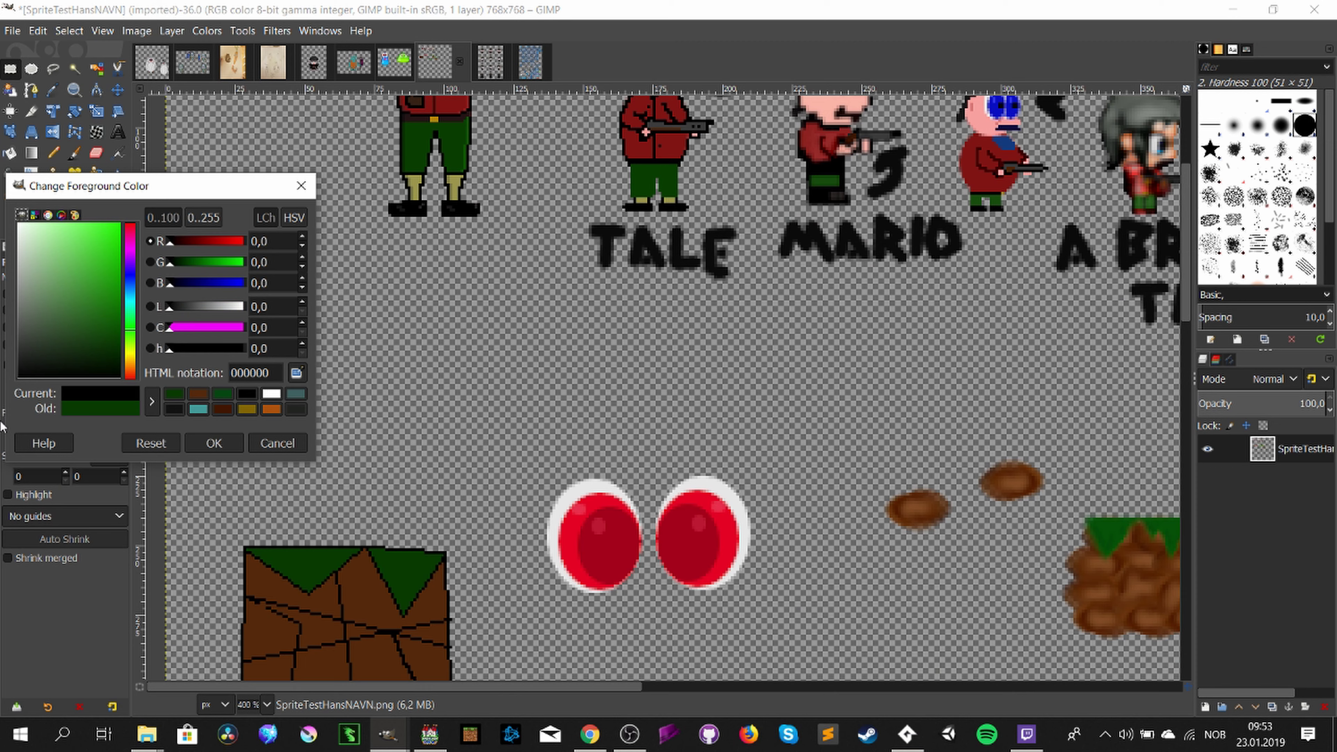
pyautogui.click(189, 445)
pyautogui.scroll(5, 603, 531)
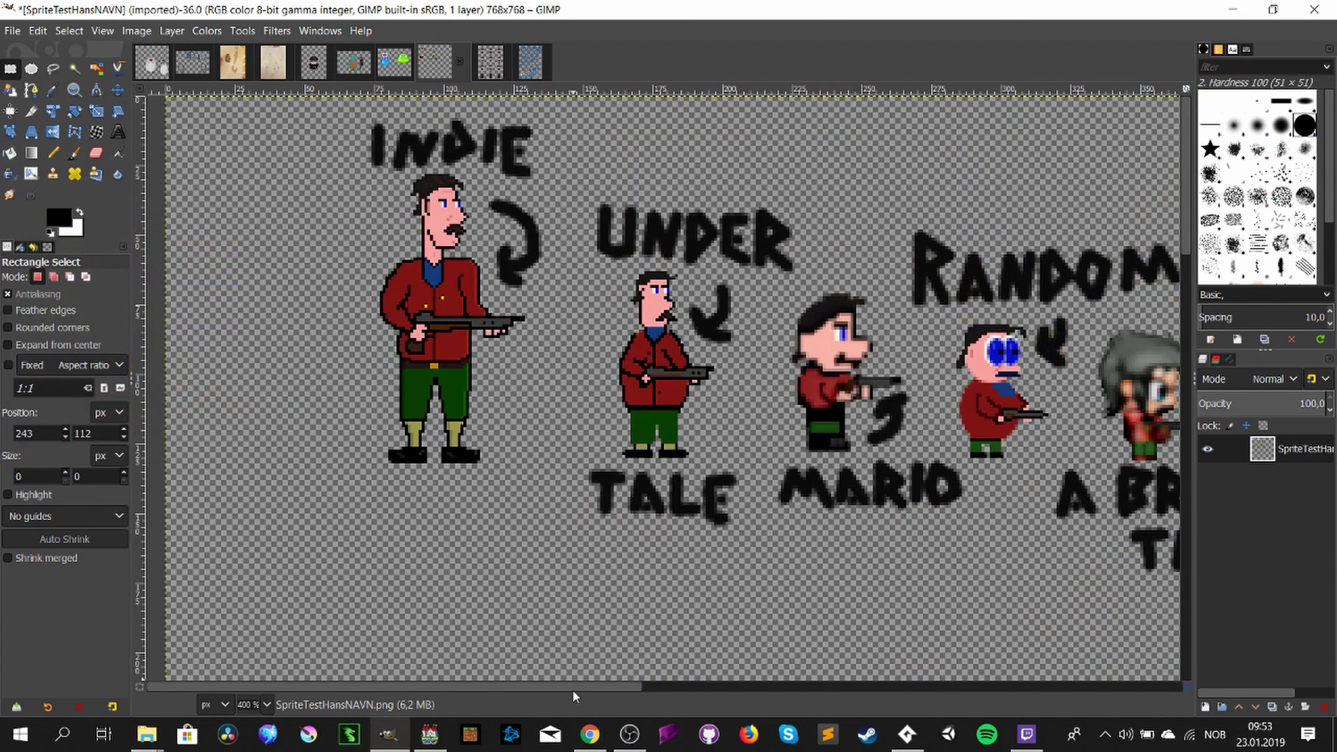
pyautogui.moveTo(567, 711); pyautogui.dragTo(773, 701)
pyautogui.scroll(-5, 810, 596)
pyautogui.scroll(-3, 750, 533)
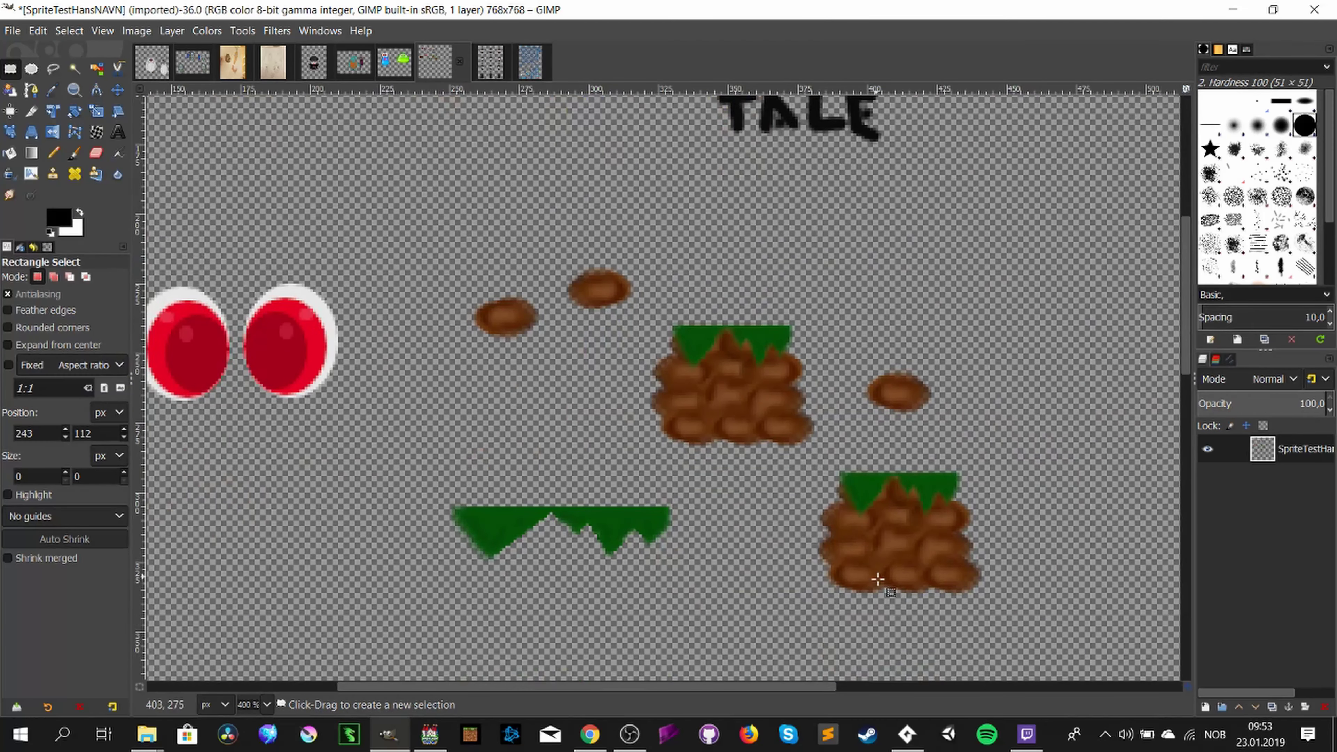
pyautogui.scroll(7, 786, 511)
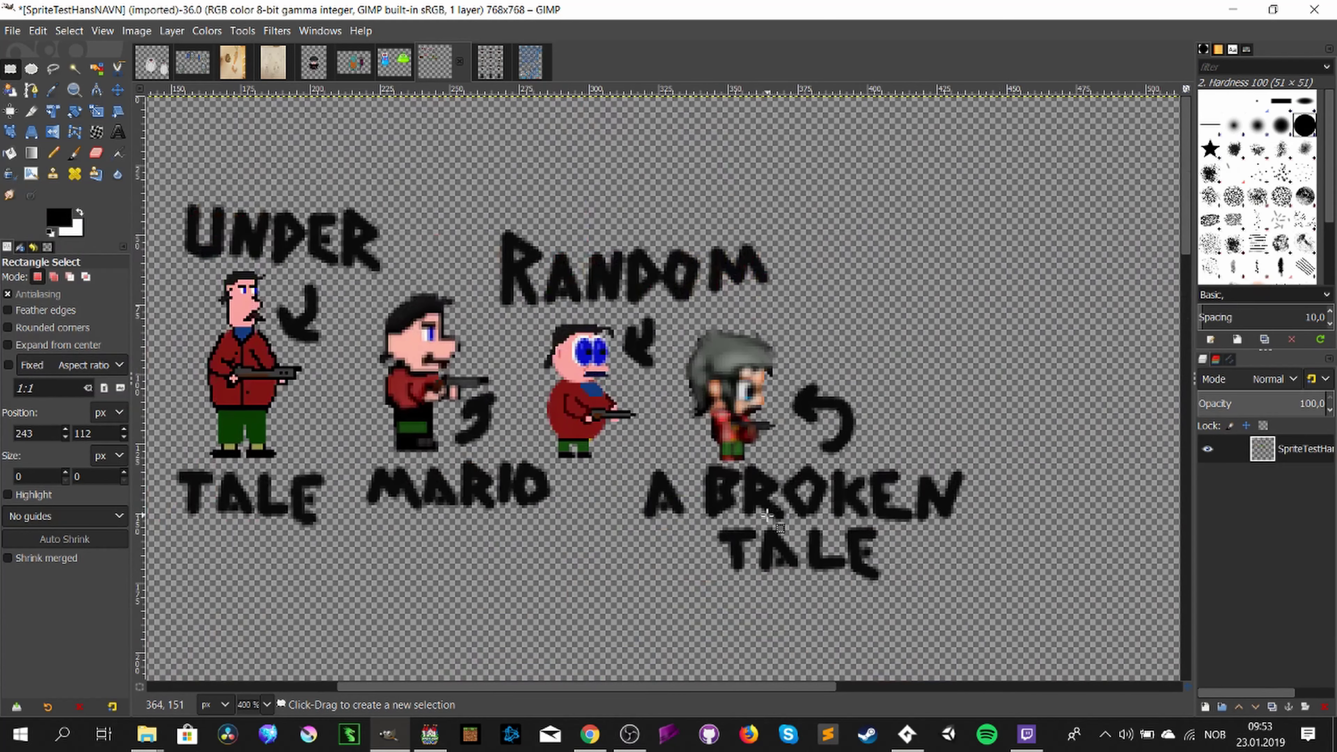
pyautogui.scroll(-3, 777, 524)
pyautogui.scroll(3, 774, 527)
pyautogui.moveTo(696, 690); pyautogui.dragTo(577, 704)
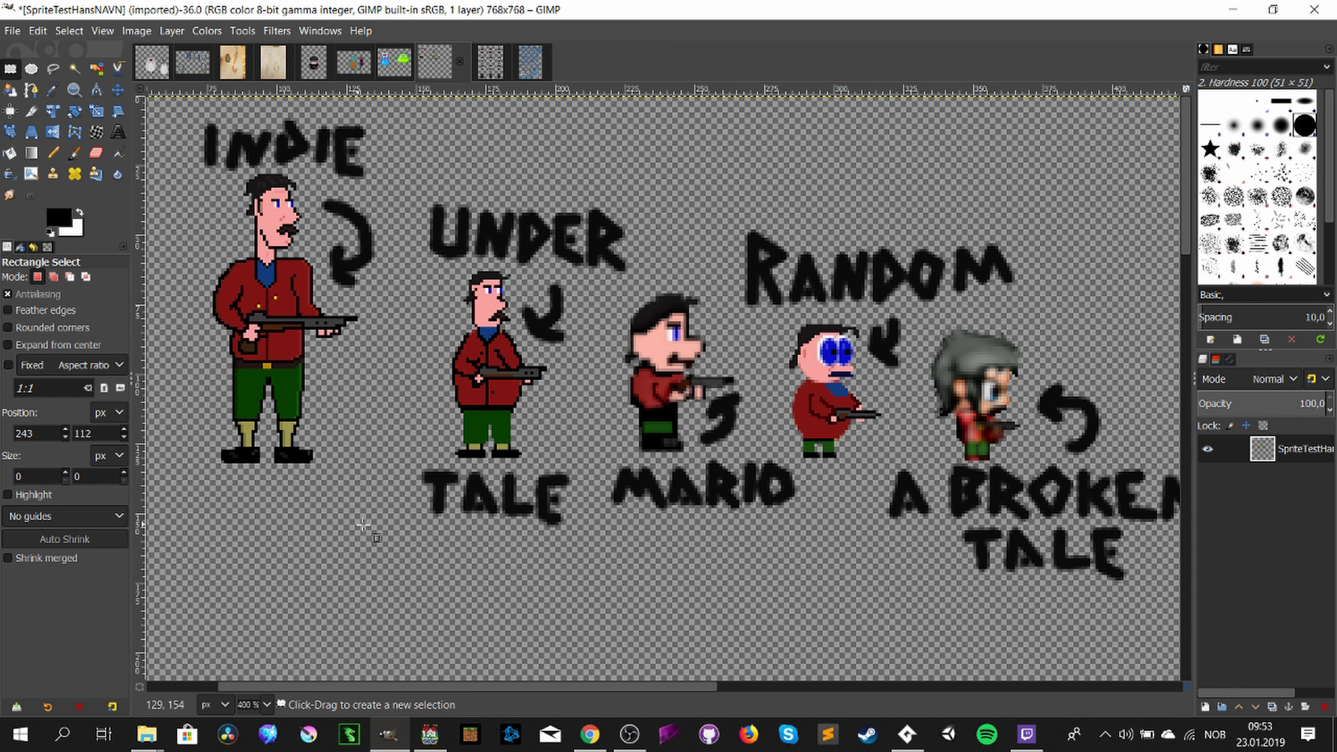
pyautogui.scroll(-3, 462, 525)
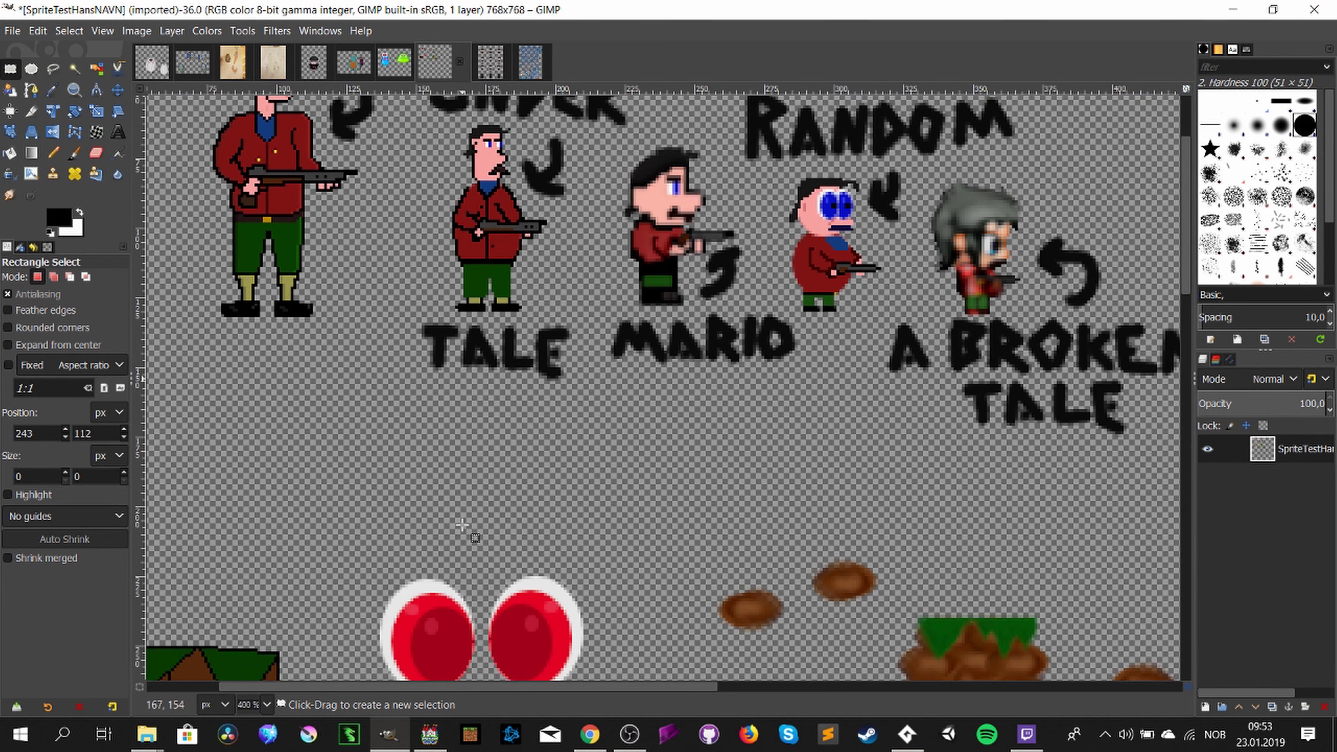
pyautogui.scroll(3, 462, 525)
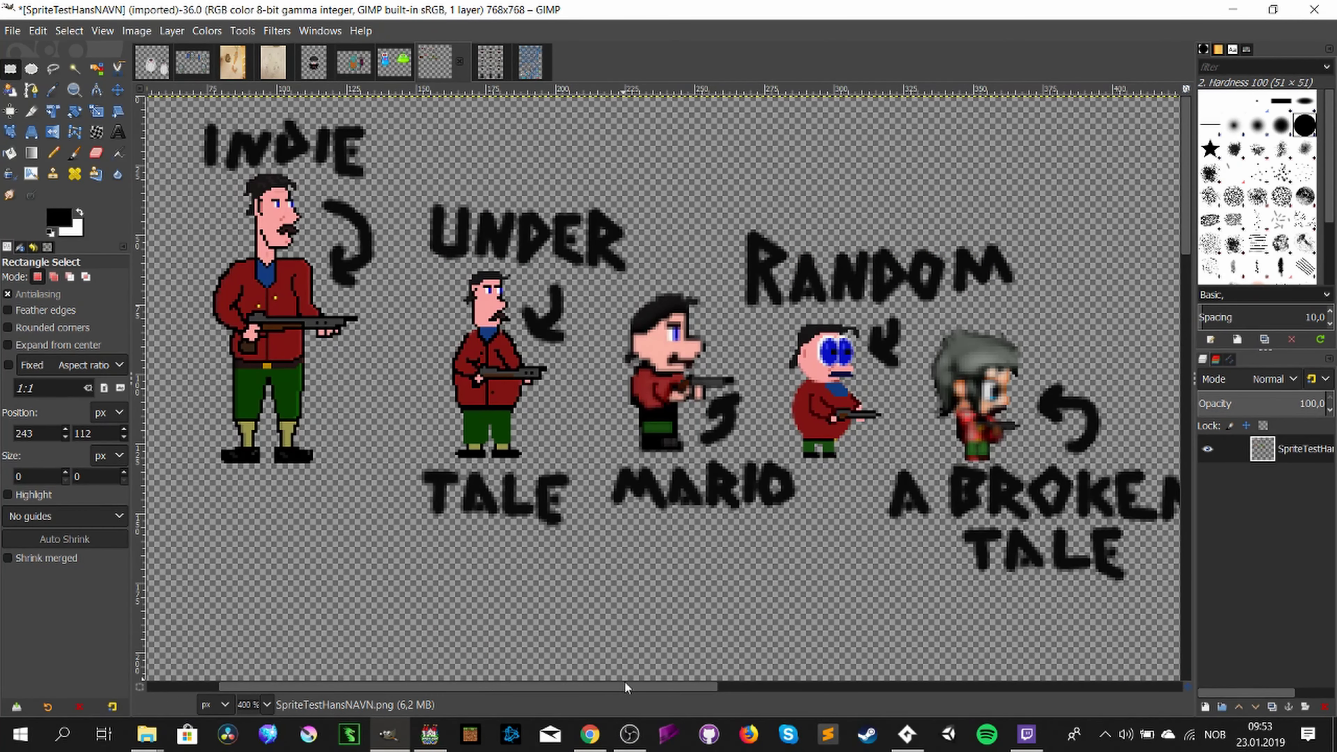
pyautogui.moveTo(627, 683); pyautogui.dragTo(595, 684)
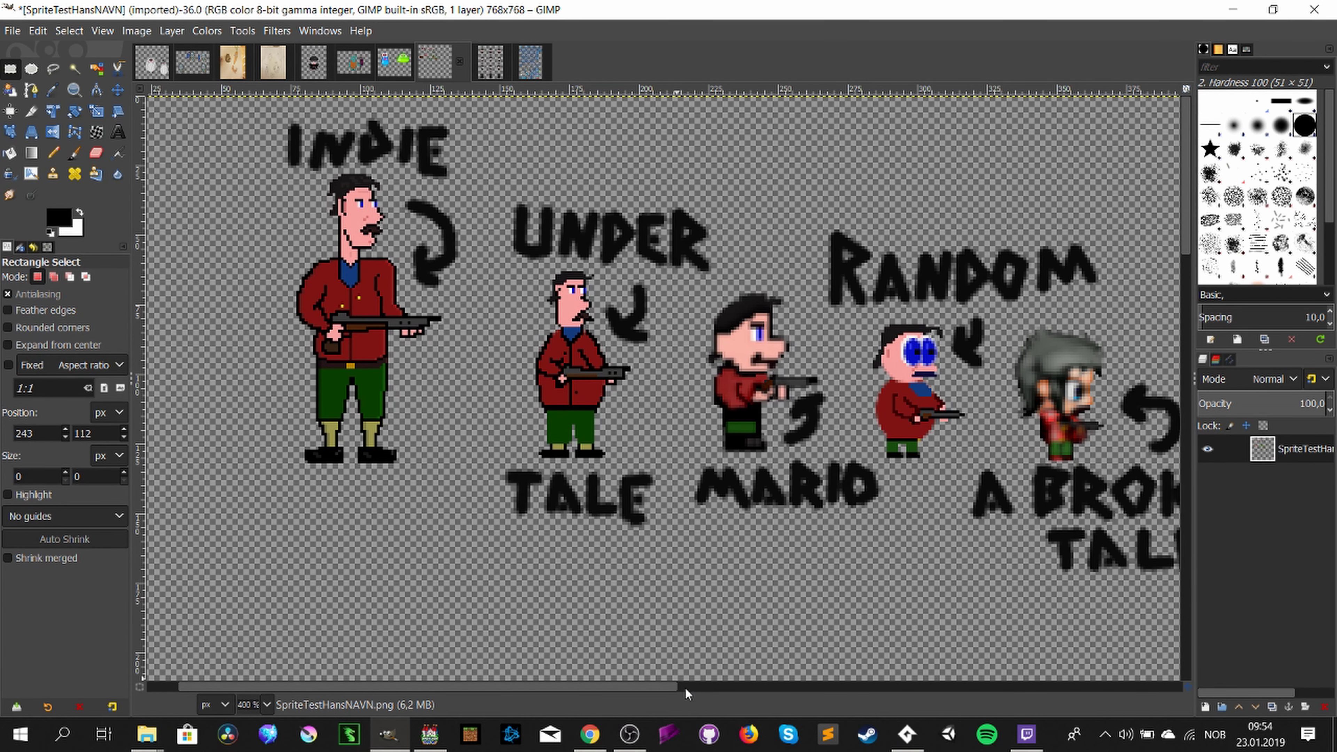
pyautogui.hscroll(2, 686, 687)
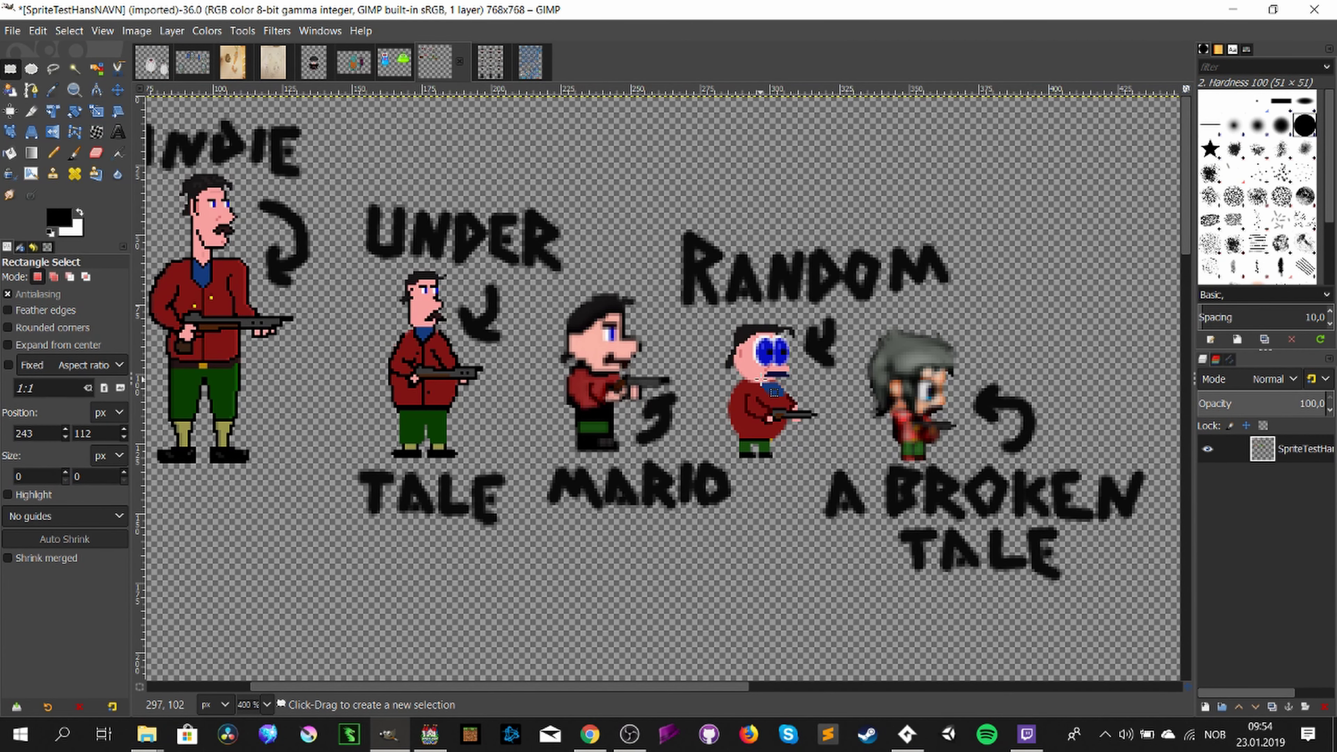
pyautogui.keyDown('ctrl'); pyautogui.scroll(1, 769, 393); pyautogui.keyUp('ctrl')
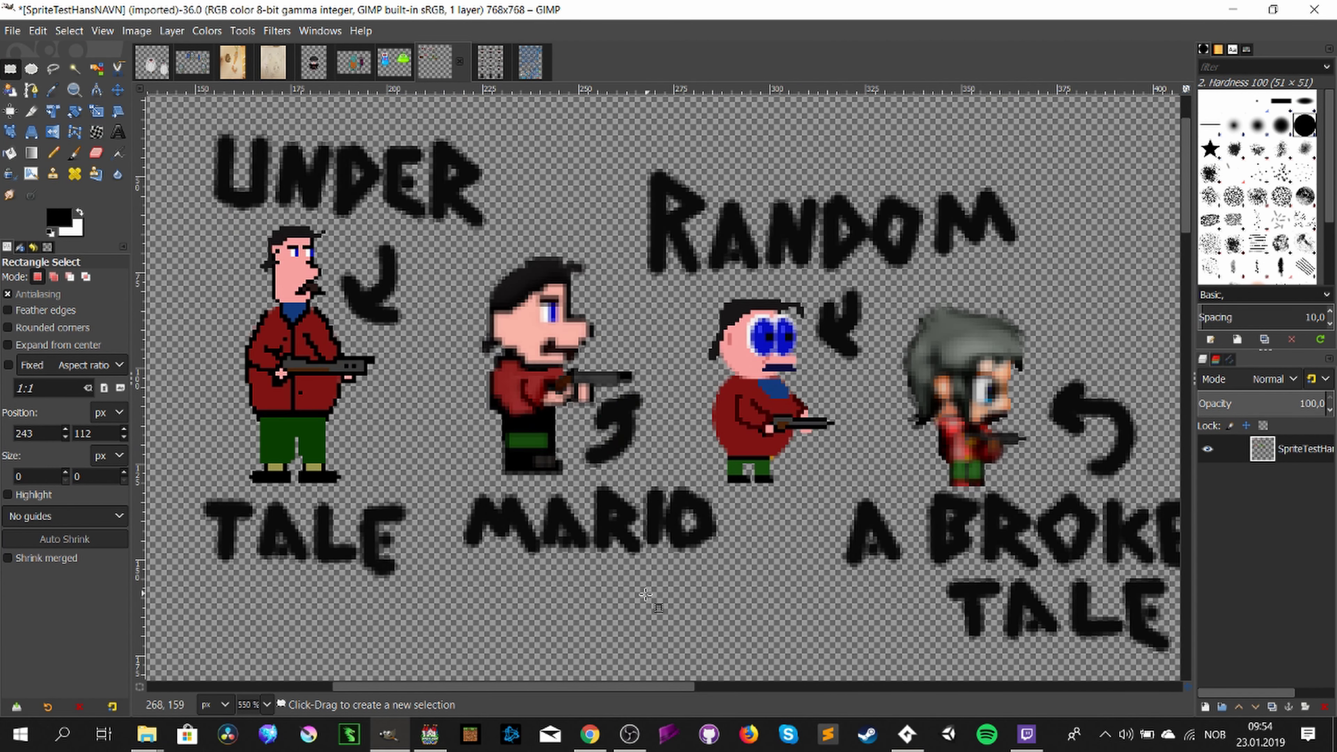
pyautogui.moveTo(606, 686); pyautogui.dragTo(778, 701)
pyautogui.hscroll(-1, 631, 464)
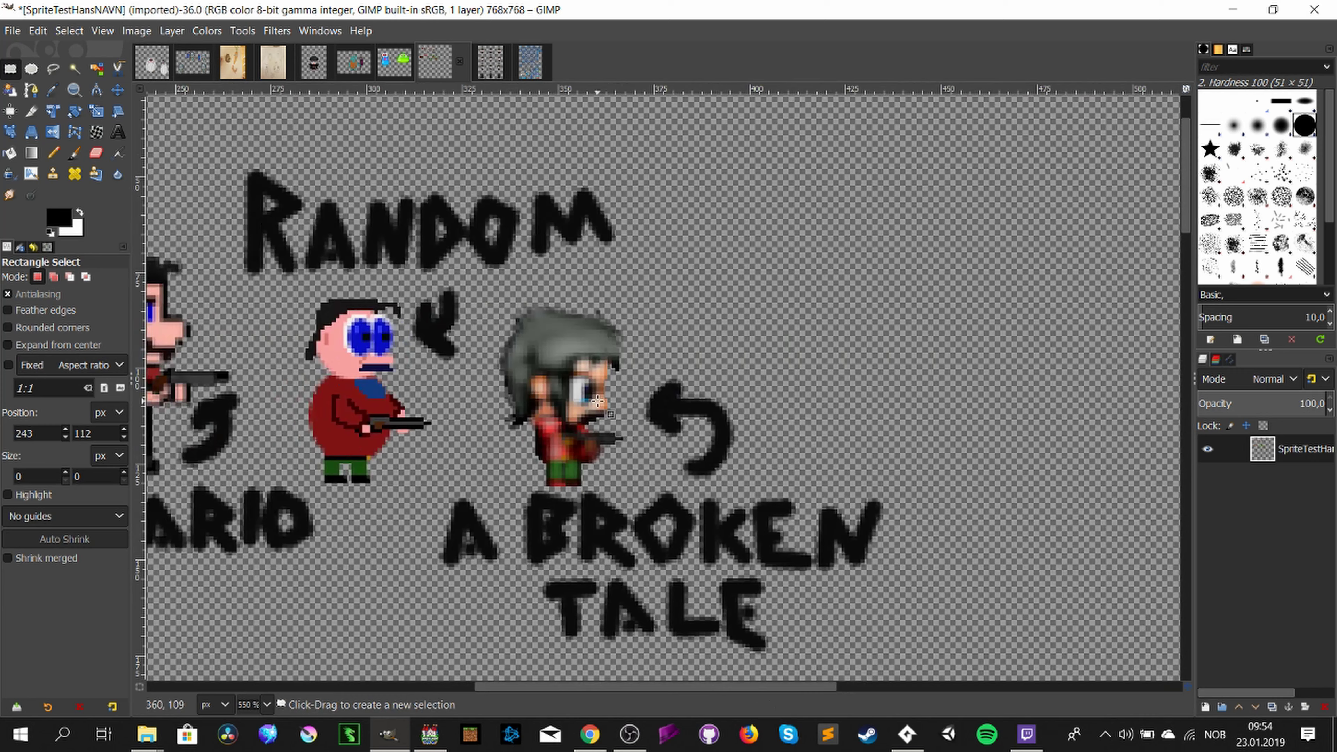
pyautogui.scroll(-3, 597, 401)
pyautogui.keyDown('ctrl'); pyautogui.scroll(3, 672, 351); pyautogui.keyUp('ctrl')
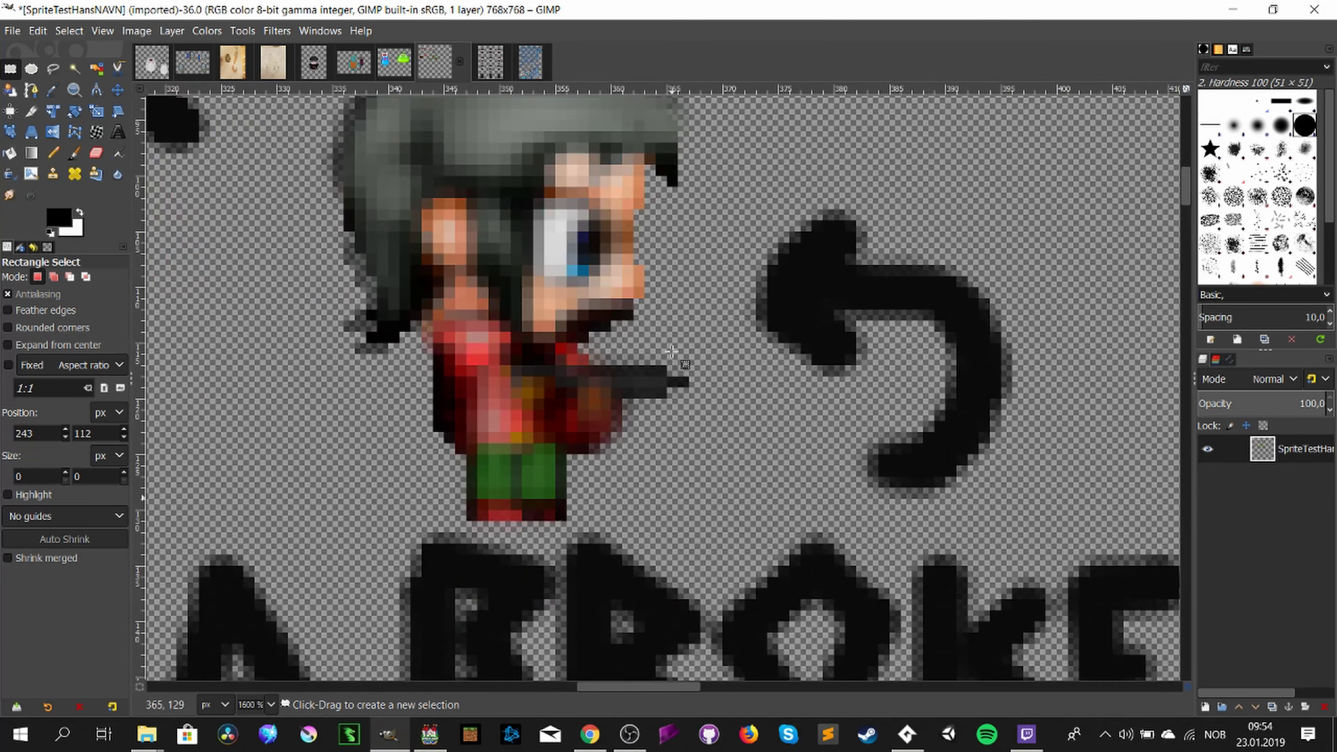
pyautogui.scroll(3, 671, 352)
pyautogui.scroll(-3, 672, 351)
pyautogui.scroll(3, 671, 352)
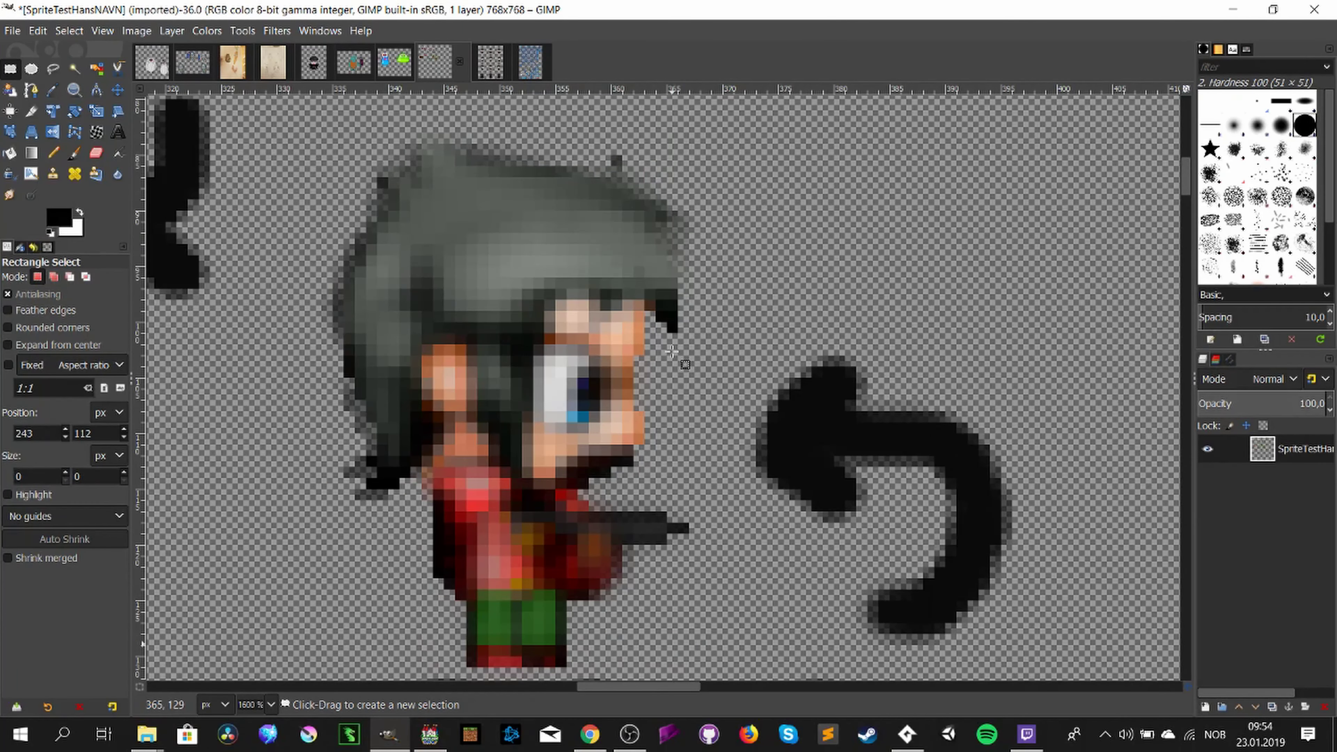
pyautogui.keyDown('ctrl'); pyautogui.scroll(-2, 672, 352); pyautogui.keyUp('ctrl')
pyautogui.scroll(-3, 674, 356)
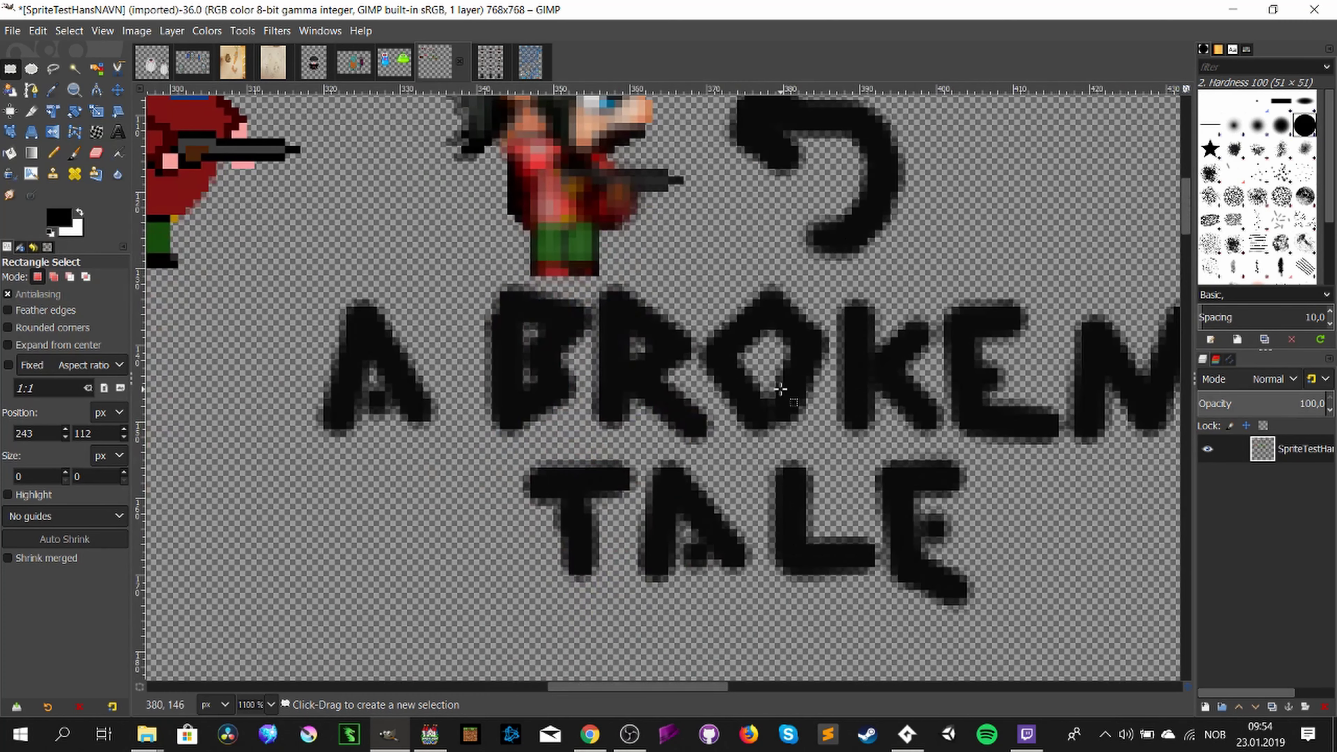
pyautogui.scroll(3, 768, 435)
pyautogui.scroll(3, 772, 432)
pyautogui.keyDown('ctrl'); pyautogui.scroll(-2, 779, 427); pyautogui.keyUp('ctrl')
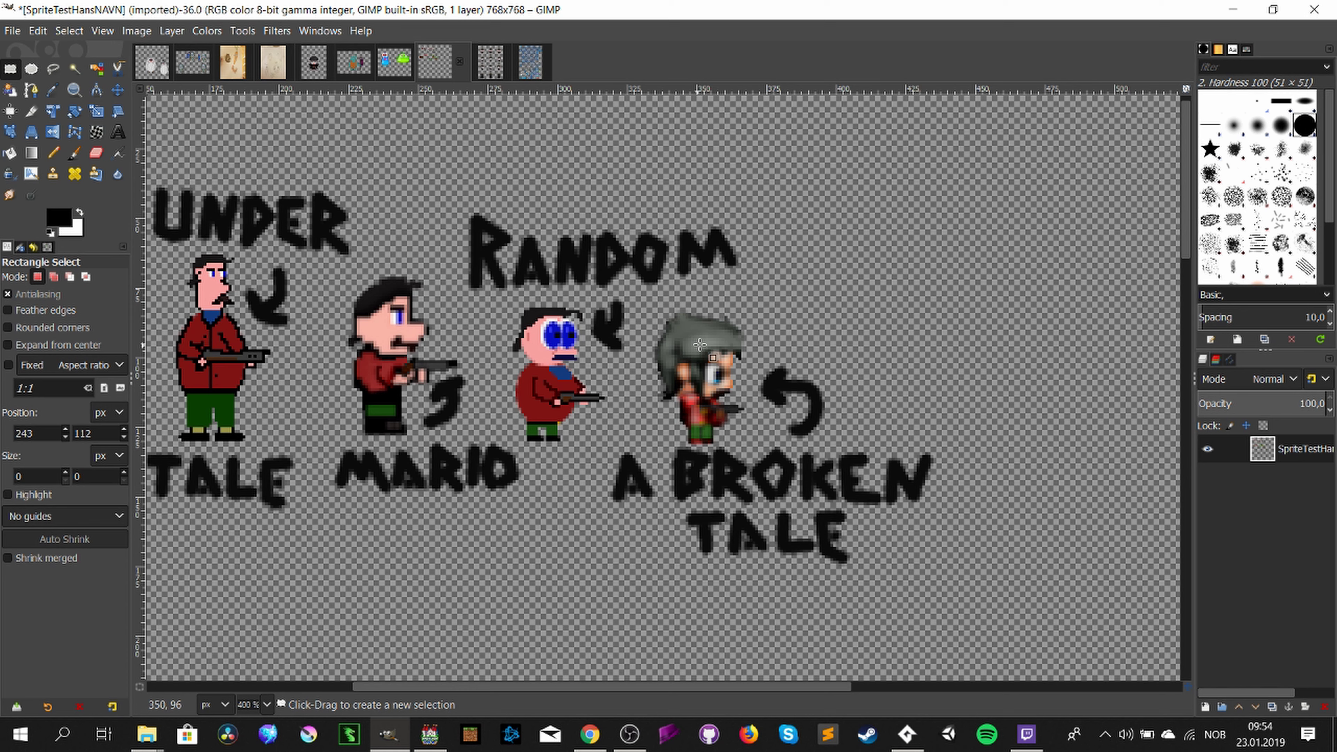
pyautogui.keyDown('ctrl'); pyautogui.scroll(-1, 679, 411); pyautogui.keyUp('ctrl')
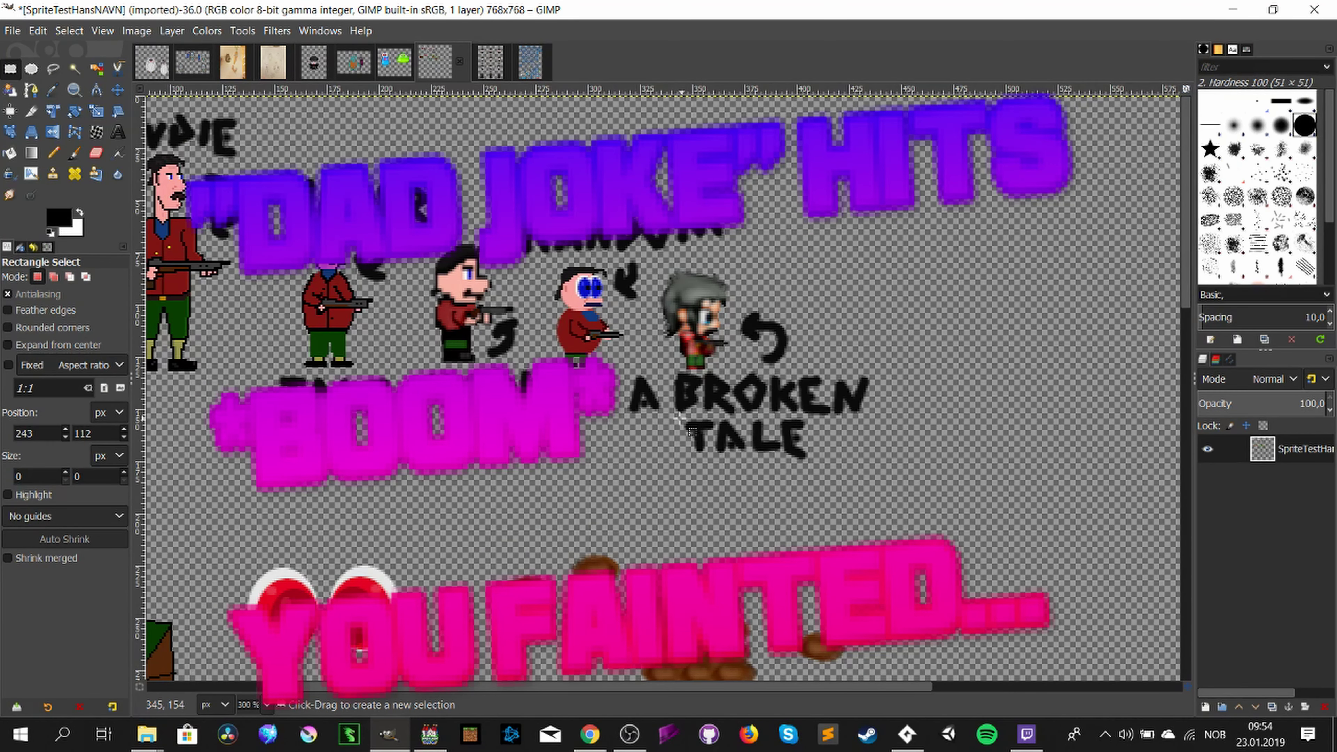
pyautogui.moveTo(532, 686); pyautogui.dragTo(415, 686)
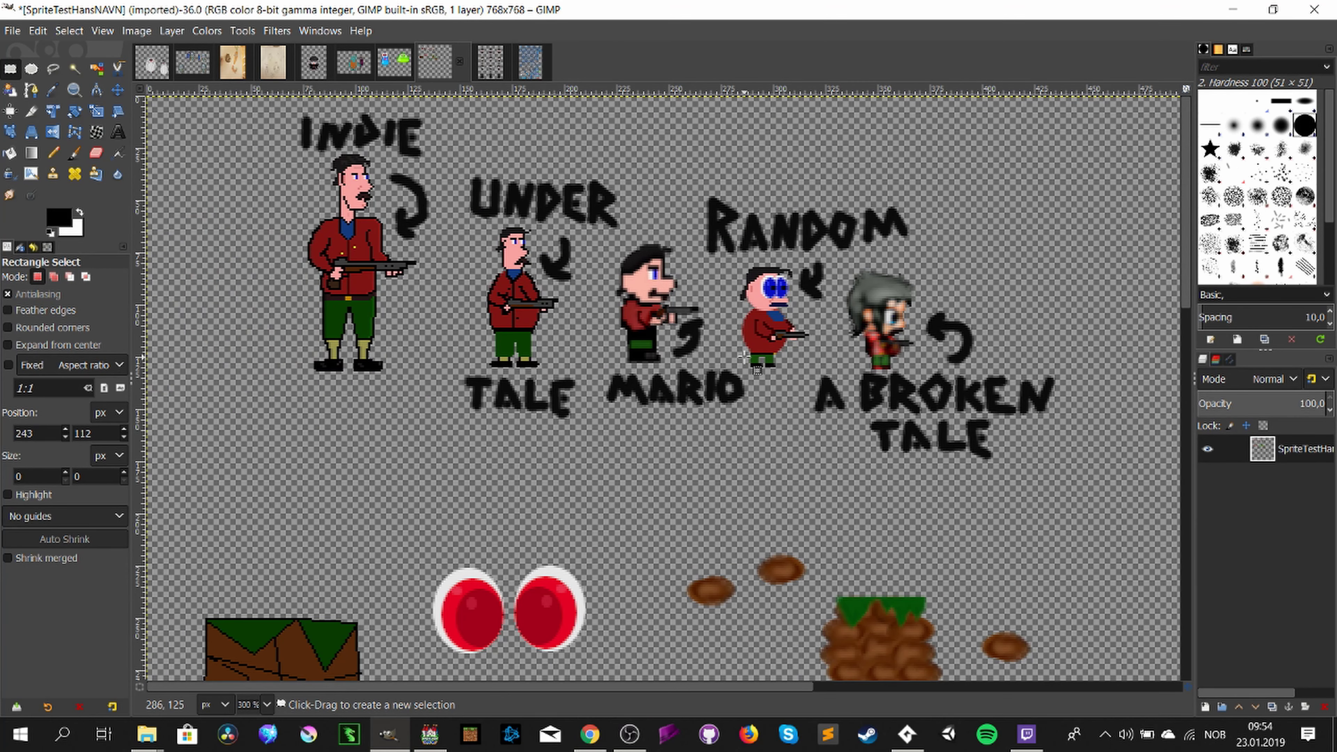
pyautogui.click(361, 63)
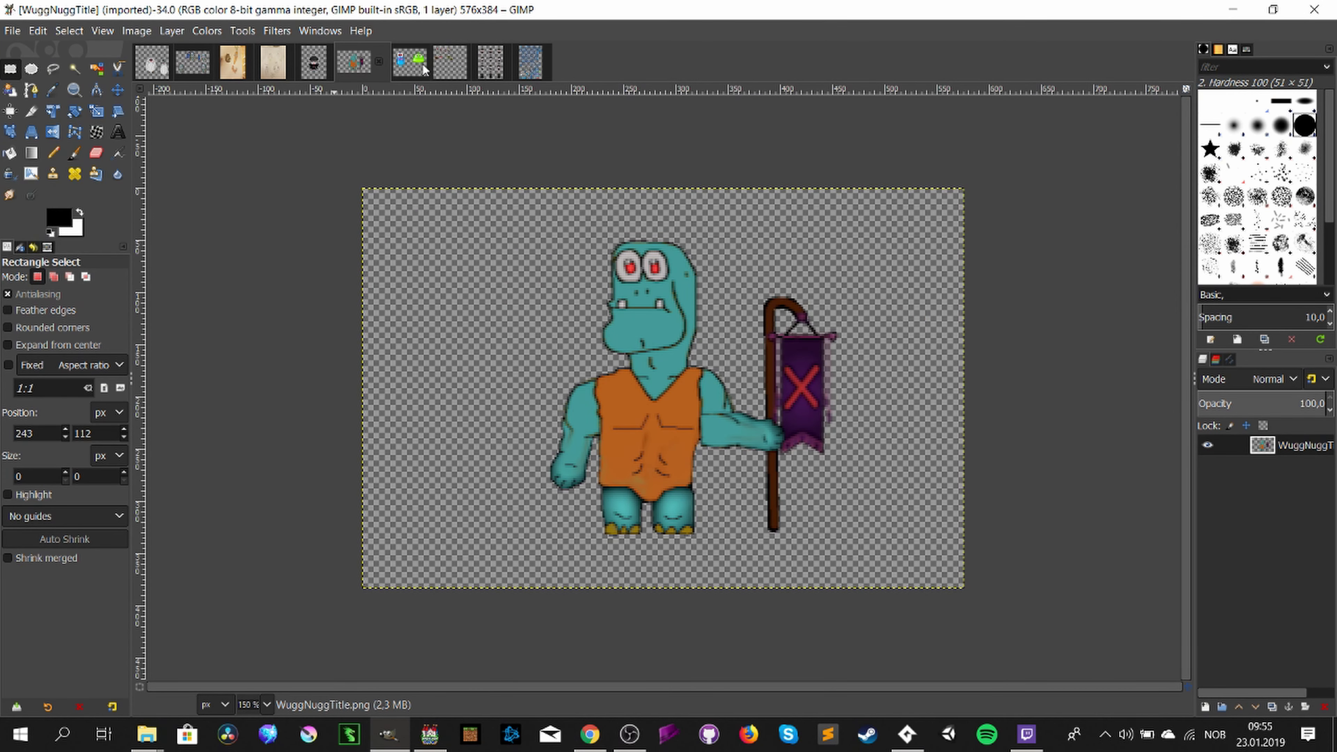
pyautogui.click(196, 65)
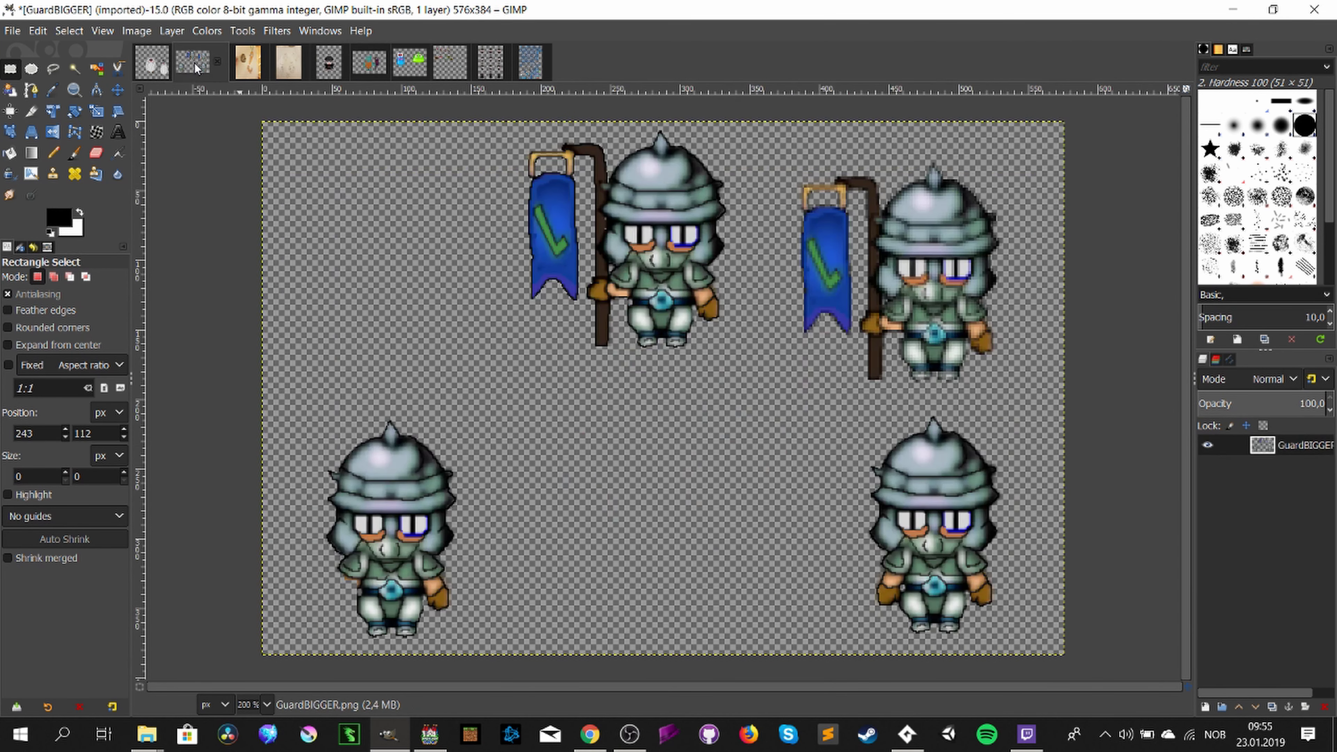
pyautogui.click(372, 68)
pyautogui.click(455, 62)
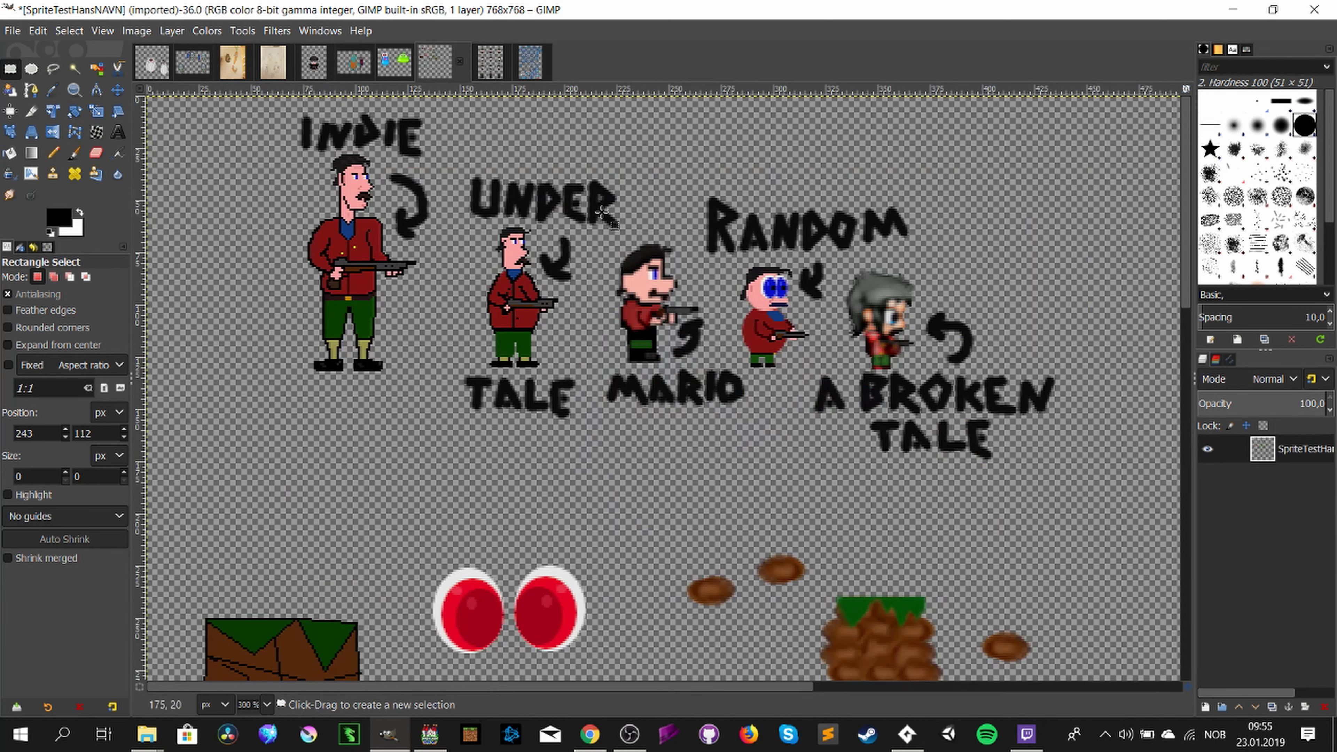
pyautogui.scroll(-8, 805, 382)
pyautogui.scroll(5, 805, 382)
pyautogui.moveTo(726, 687); pyautogui.dragTo(805, 695)
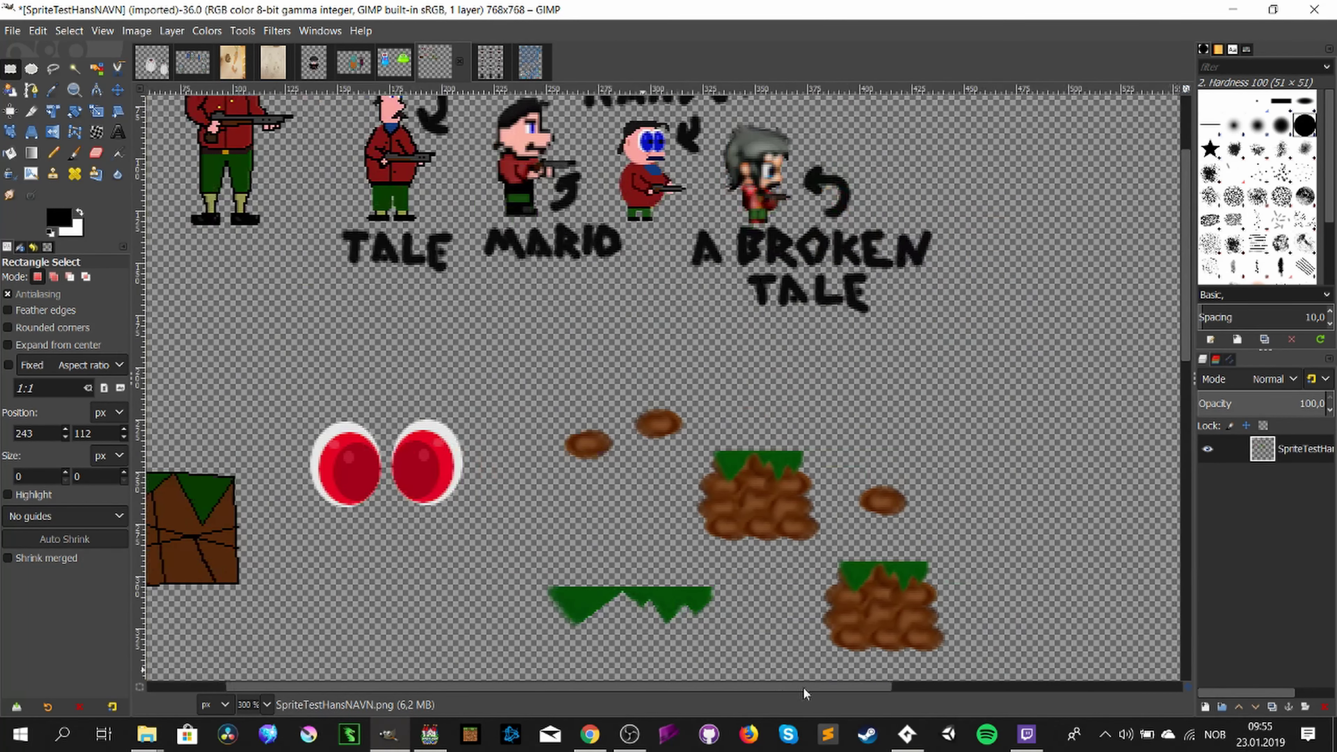
pyautogui.scroll(-3, 810, 565)
pyautogui.hscroll(2, 811, 565)
pyautogui.keyDown('ctrl'); pyautogui.scroll(2, 809, 562); pyautogui.keyUp('ctrl')
pyautogui.scroll(1, 797, 546)
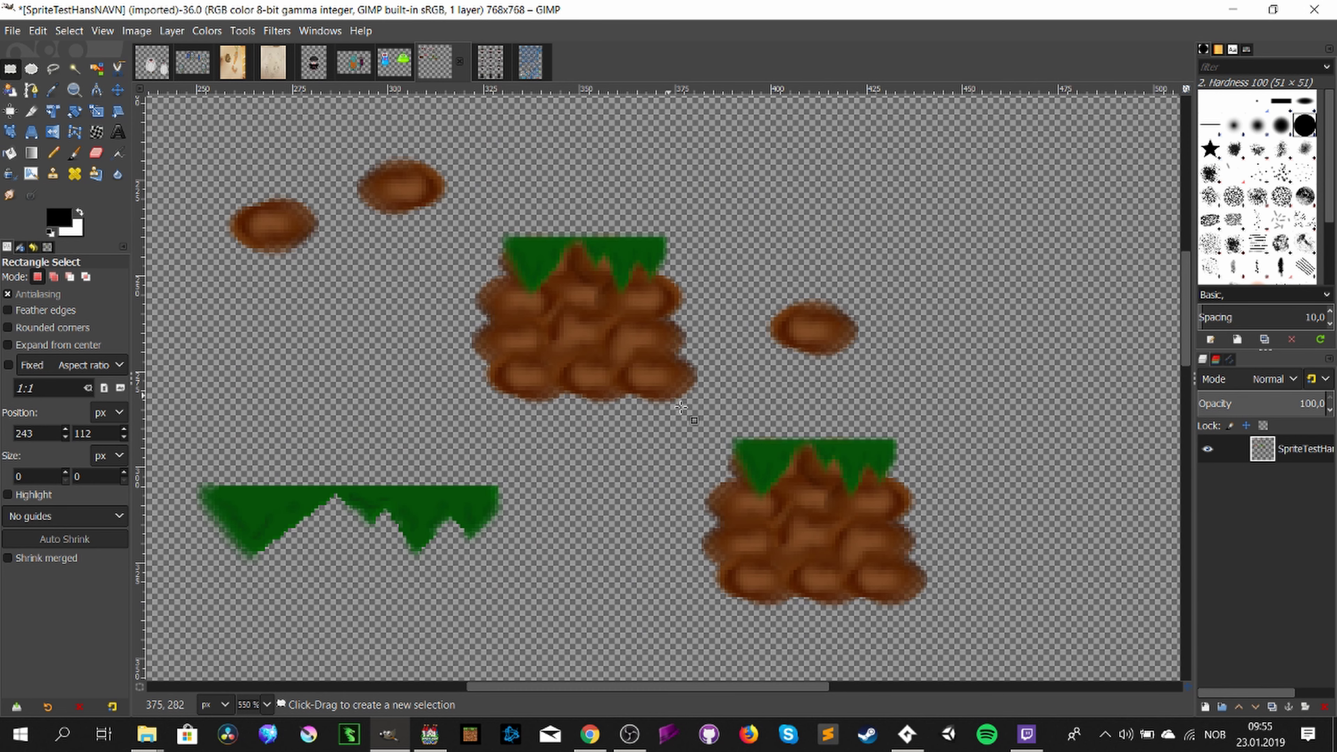
pyautogui.hscroll(-3, 700, 686)
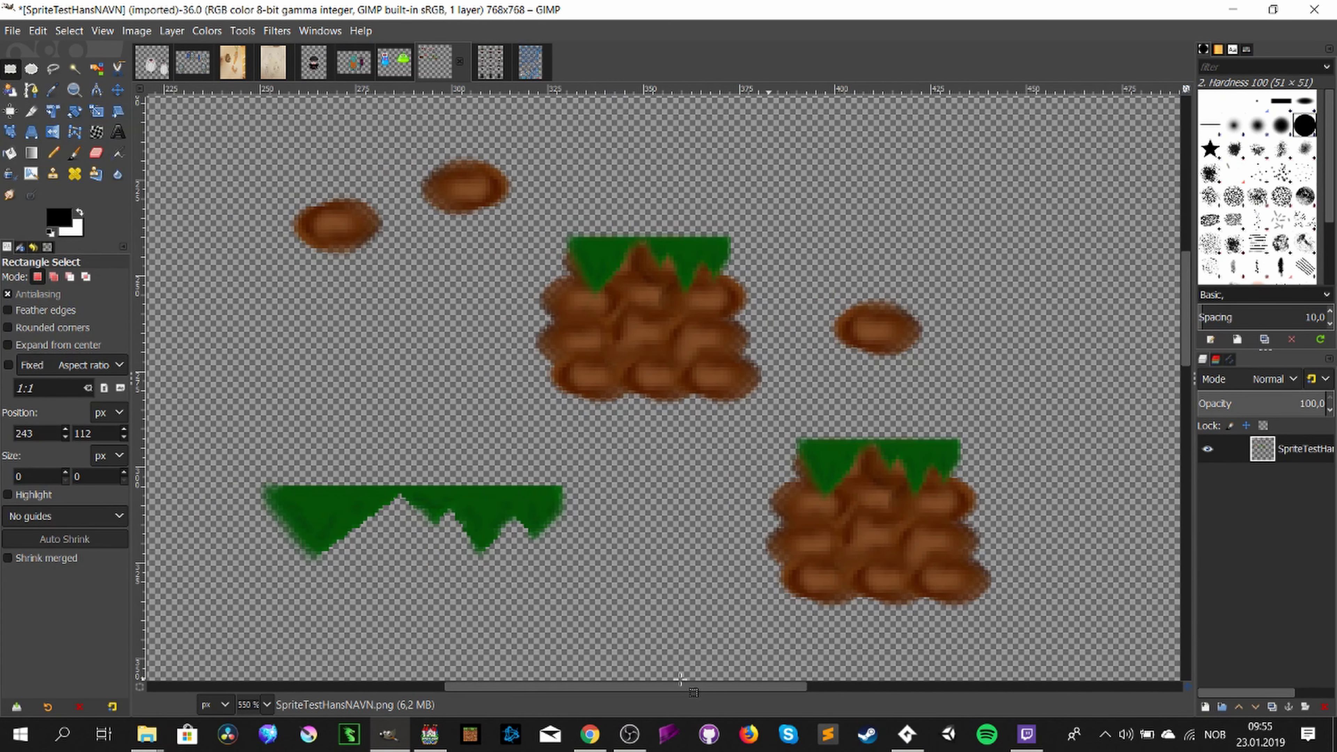
pyautogui.scroll(5, 693, 655)
pyautogui.scroll(-3, 694, 648)
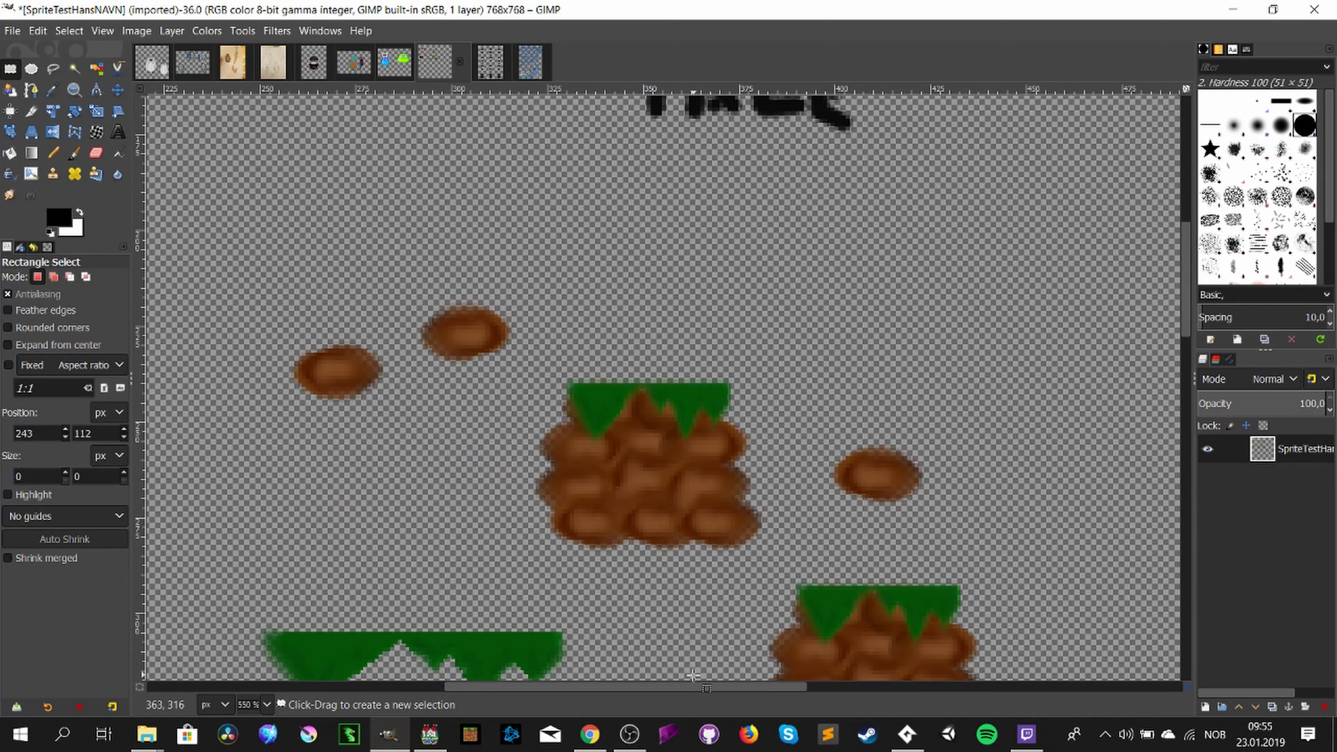
pyautogui.hscroll(-1, 679, 687)
pyautogui.keyDown('ctrl'); pyautogui.scroll(-1, 639, 604); pyautogui.keyUp('ctrl')
pyautogui.keyDown('ctrl'); pyautogui.scroll(-2, 639, 605); pyautogui.keyUp('ctrl')
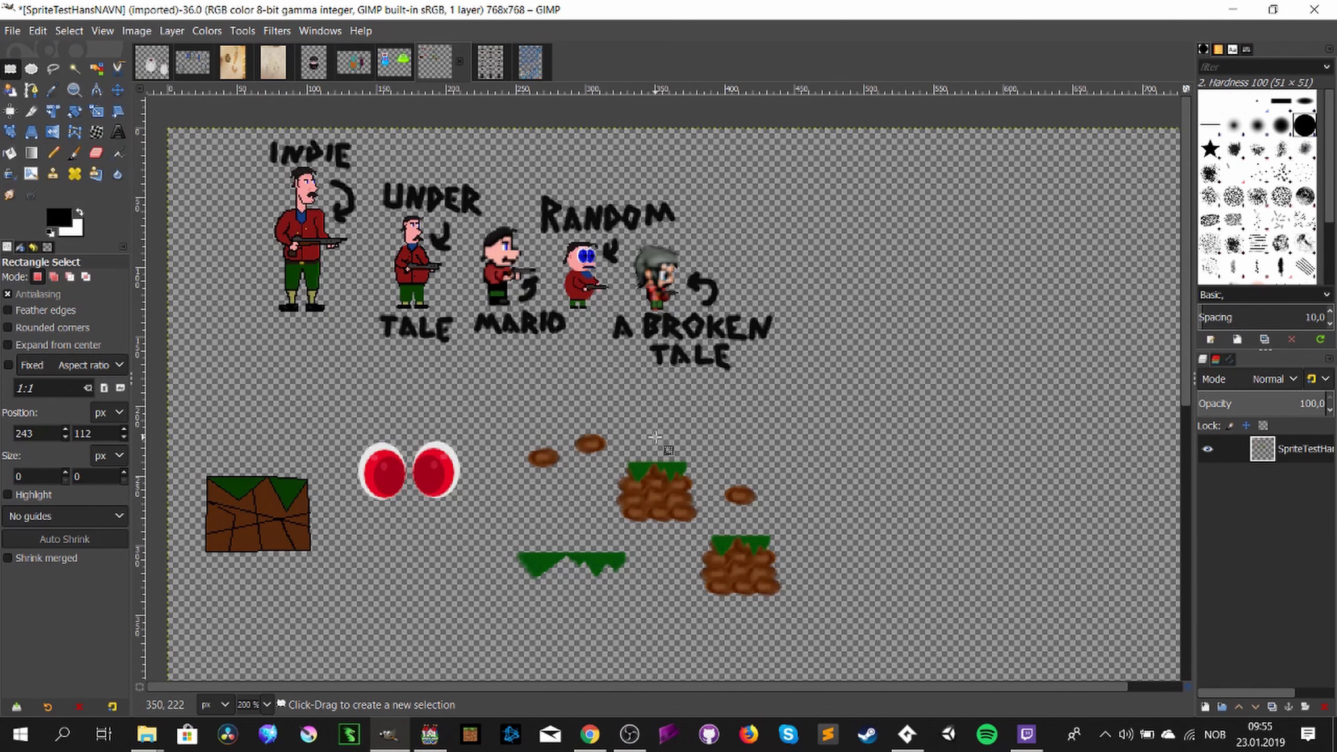
pyautogui.keyDown('ctrl'); pyautogui.scroll(3, 212, 296); pyautogui.keyUp('ctrl')
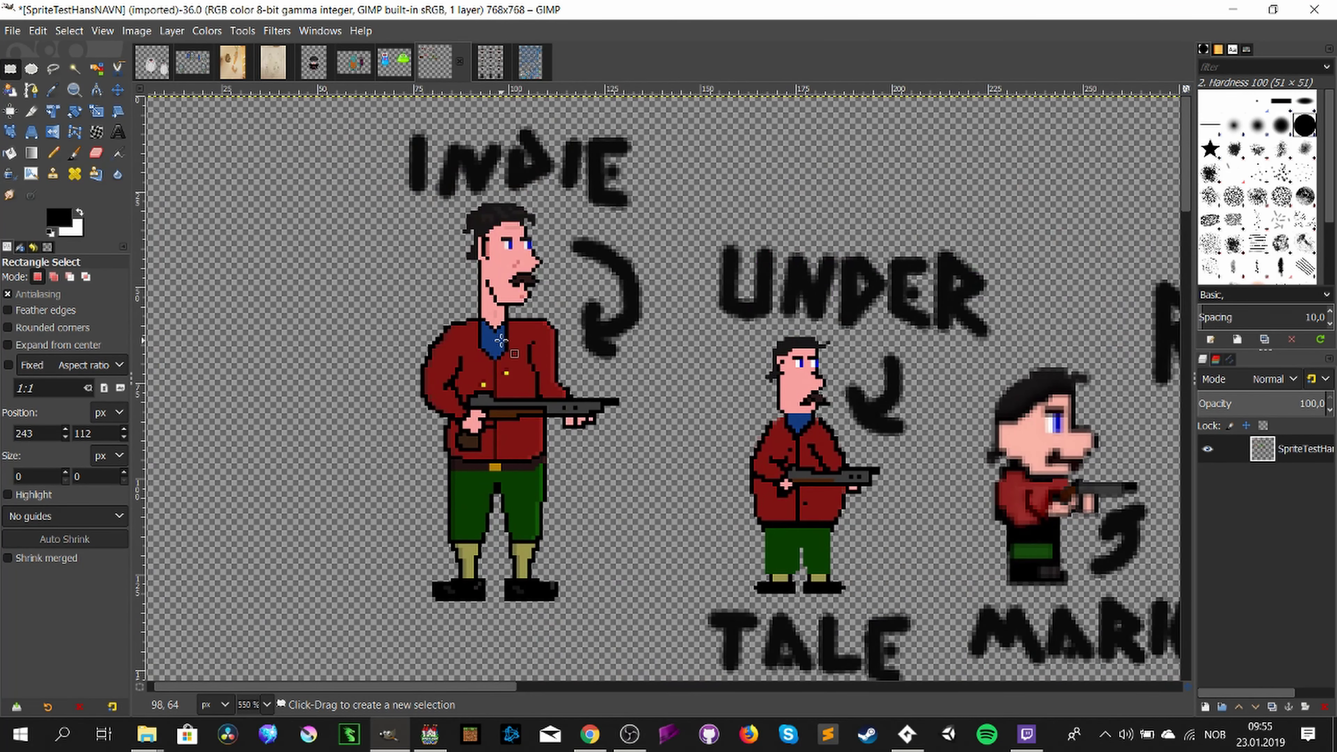
pyautogui.keyDown('ctrl'); pyautogui.scroll(-2, 501, 341); pyautogui.keyUp('ctrl')
pyautogui.moveTo(673, 687); pyautogui.dragTo(895, 688)
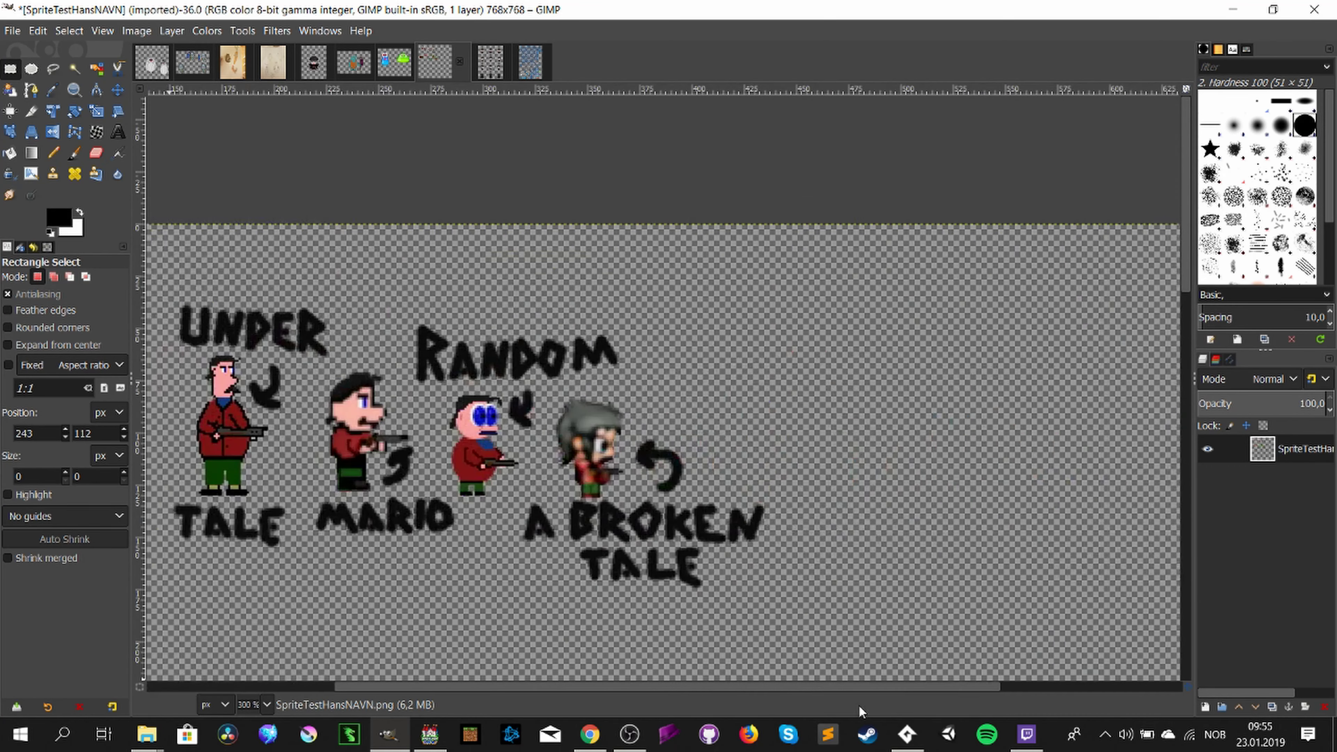
pyautogui.keyDown('ctrl'); pyautogui.scroll(3, 449, 310); pyautogui.keyUp('ctrl')
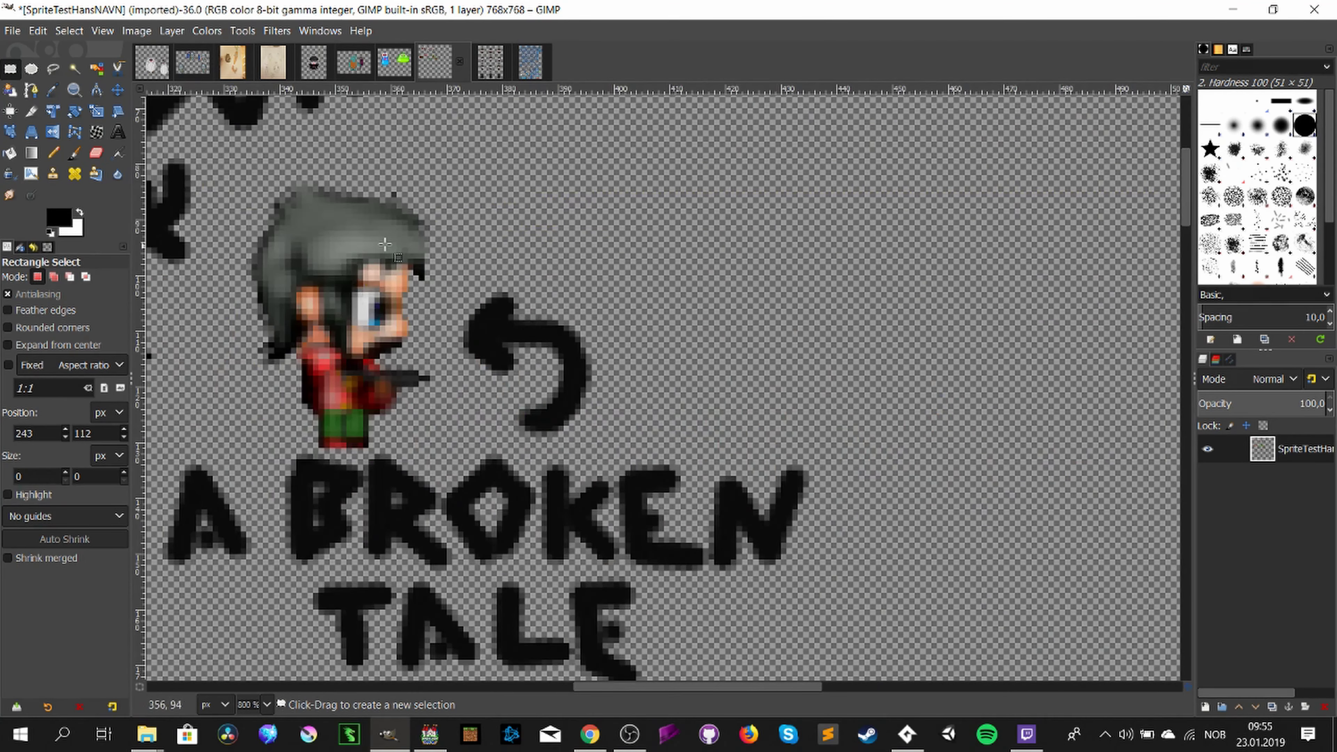
pyautogui.scroll(-10, 385, 244)
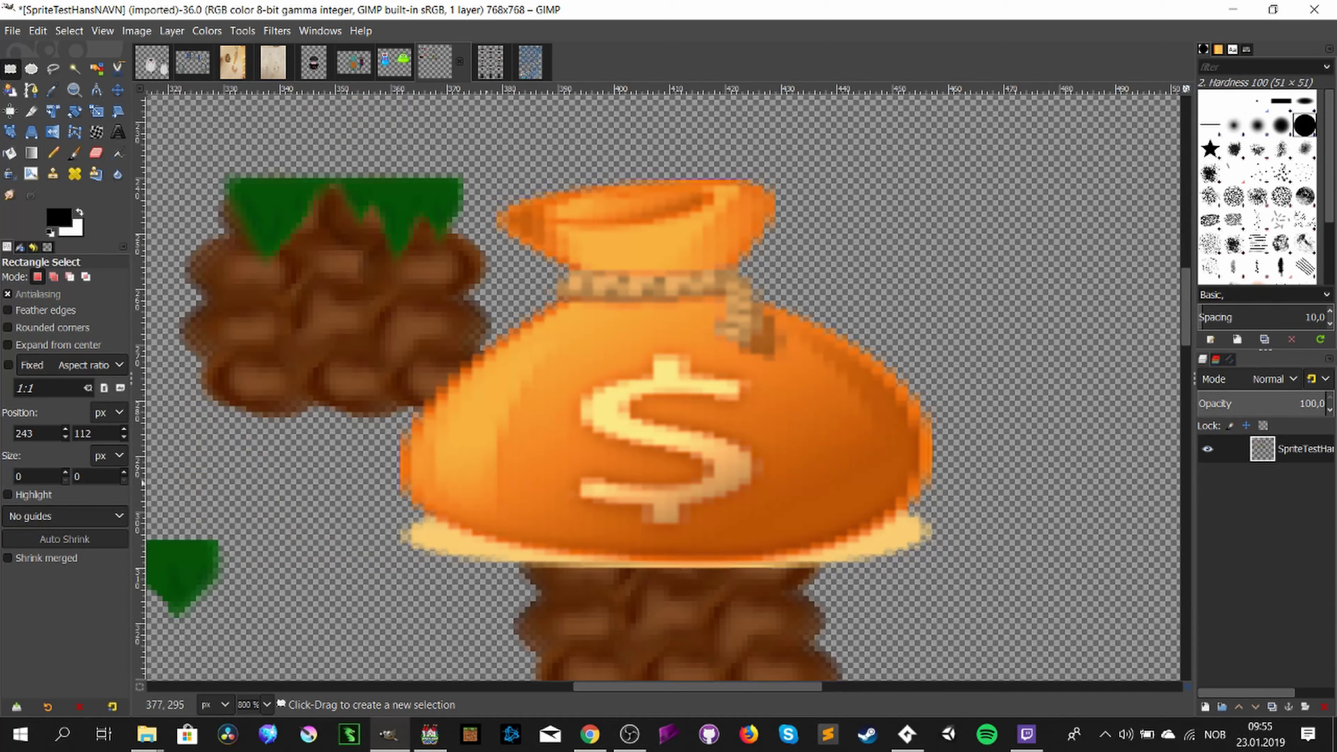
pyautogui.scroll(10, 663, 387)
pyautogui.moveTo(605, 689); pyautogui.dragTo(496, 688)
pyautogui.scroll(-2, 530, 468)
pyautogui.scroll(-5, 530, 468)
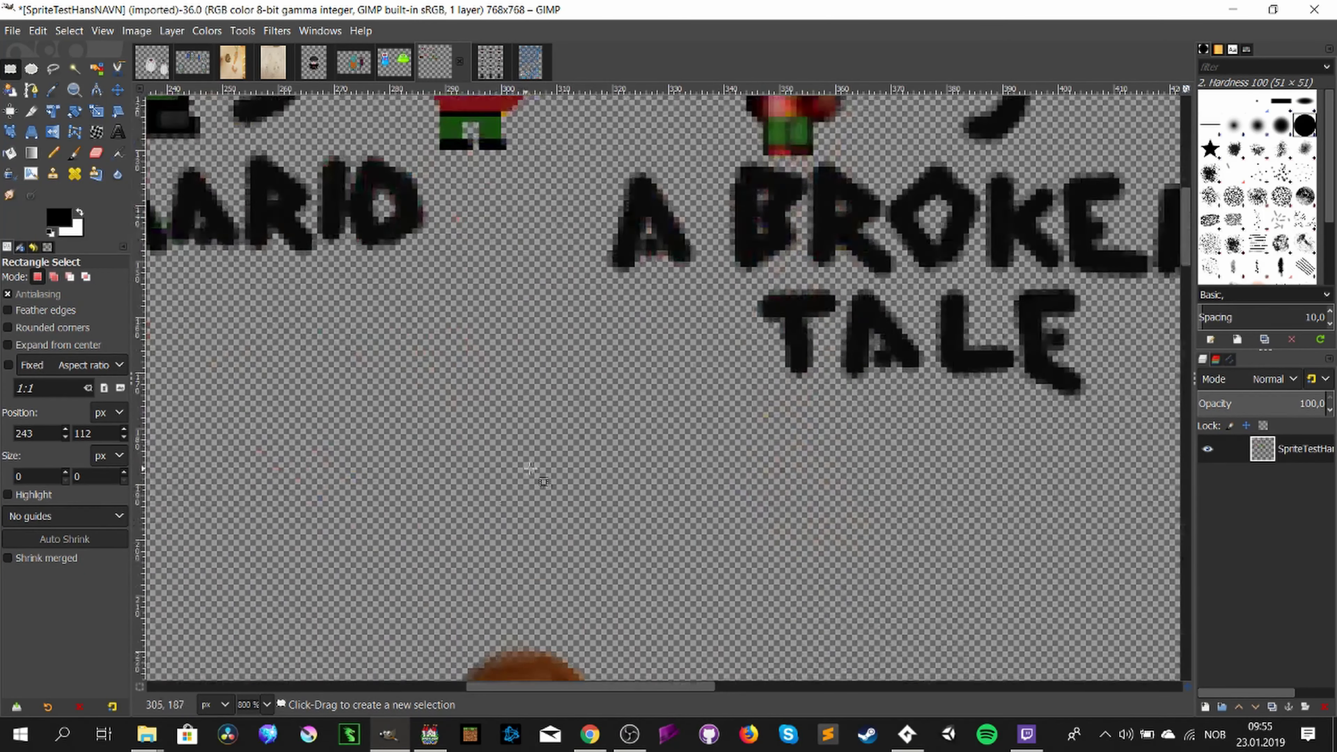
pyautogui.scroll(-5, 542, 474)
pyautogui.keyDown('ctrl'); pyautogui.scroll(-4, 564, 477); pyautogui.keyUp('ctrl')
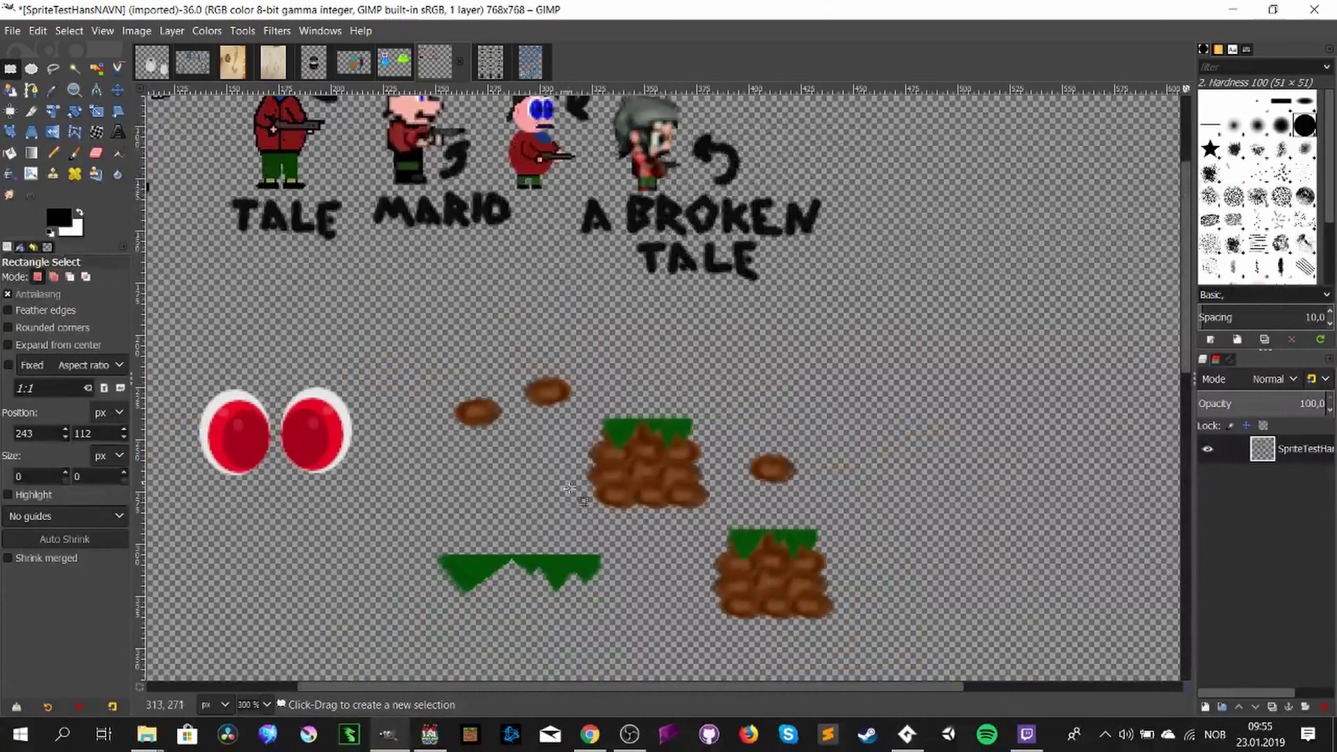
pyautogui.moveTo(553, 689); pyautogui.dragTo(313, 689)
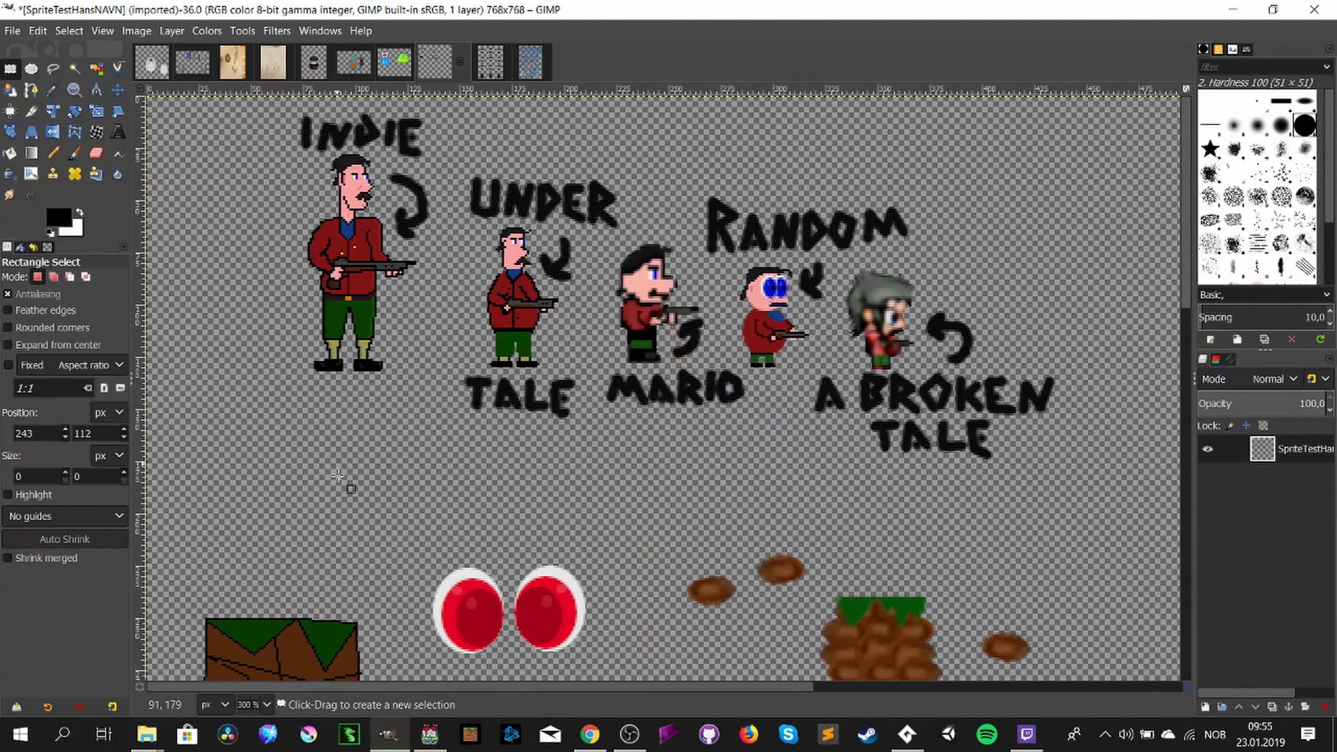
pyautogui.scroll(-3, 331, 482)
pyautogui.scroll(3, 295, 437)
pyautogui.scroll(-3, 194, 376)
pyautogui.moveTo(197, 303); pyautogui.dragTo(367, 429)
# Step: Deselect, set the Pencil to size 1, and draw the new box's left and bottom edges
pyautogui.click(413, 373)
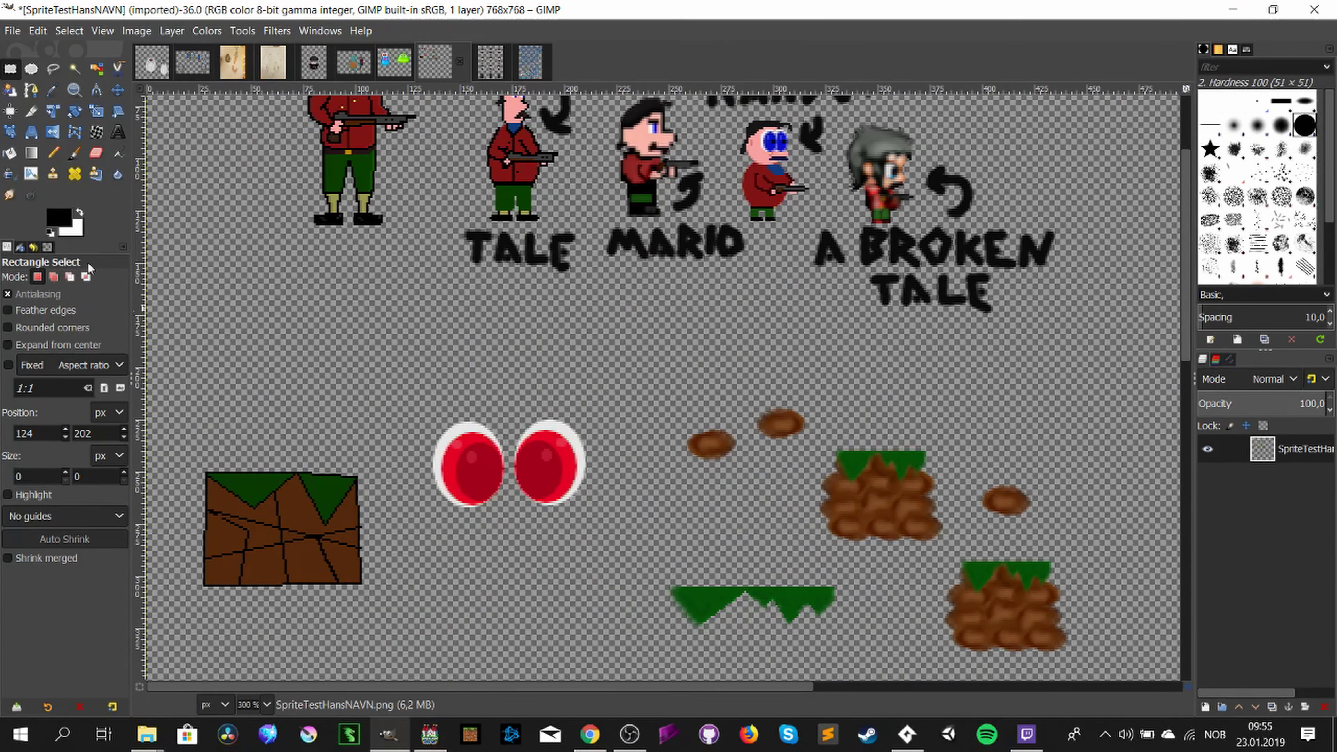
pyautogui.click(53, 153)
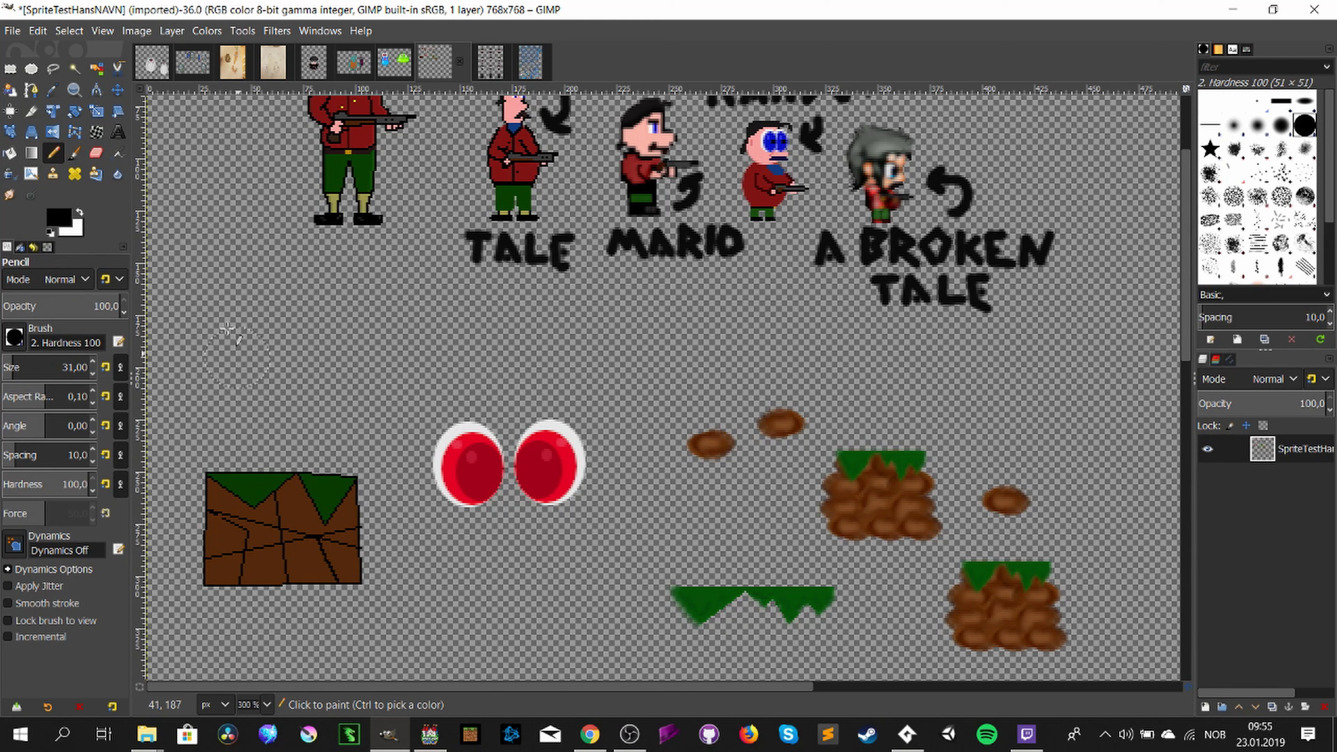
pyautogui.click(93, 372)
pyautogui.moveTo(214, 342); pyautogui.dragTo(214, 402)
pyautogui.keyDown('shift'); pyautogui.click(359, 433); pyautogui.keyUp('shift')
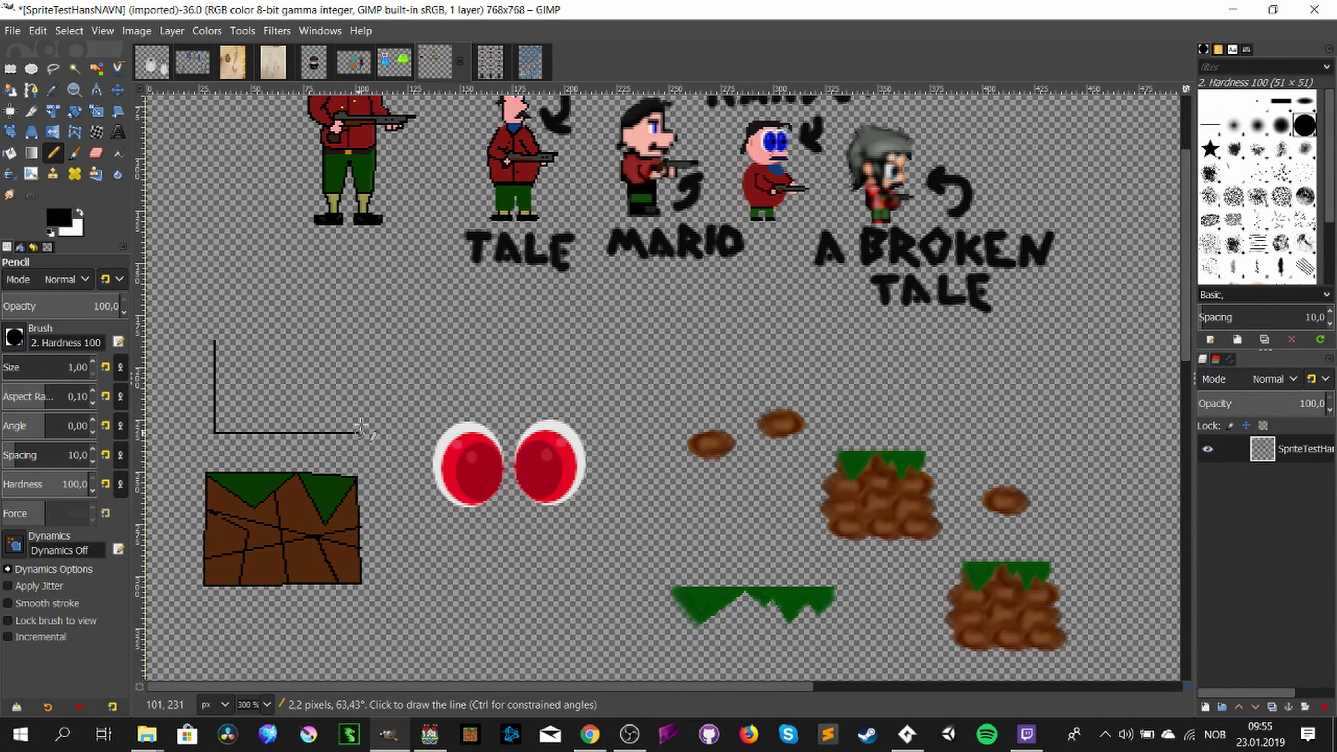
# Step: Draw the box's right and top edges and start a zigzag grass line inside its top
pyautogui.keyDown('shift'); pyautogui.click(359, 334); pyautogui.keyUp('shift')
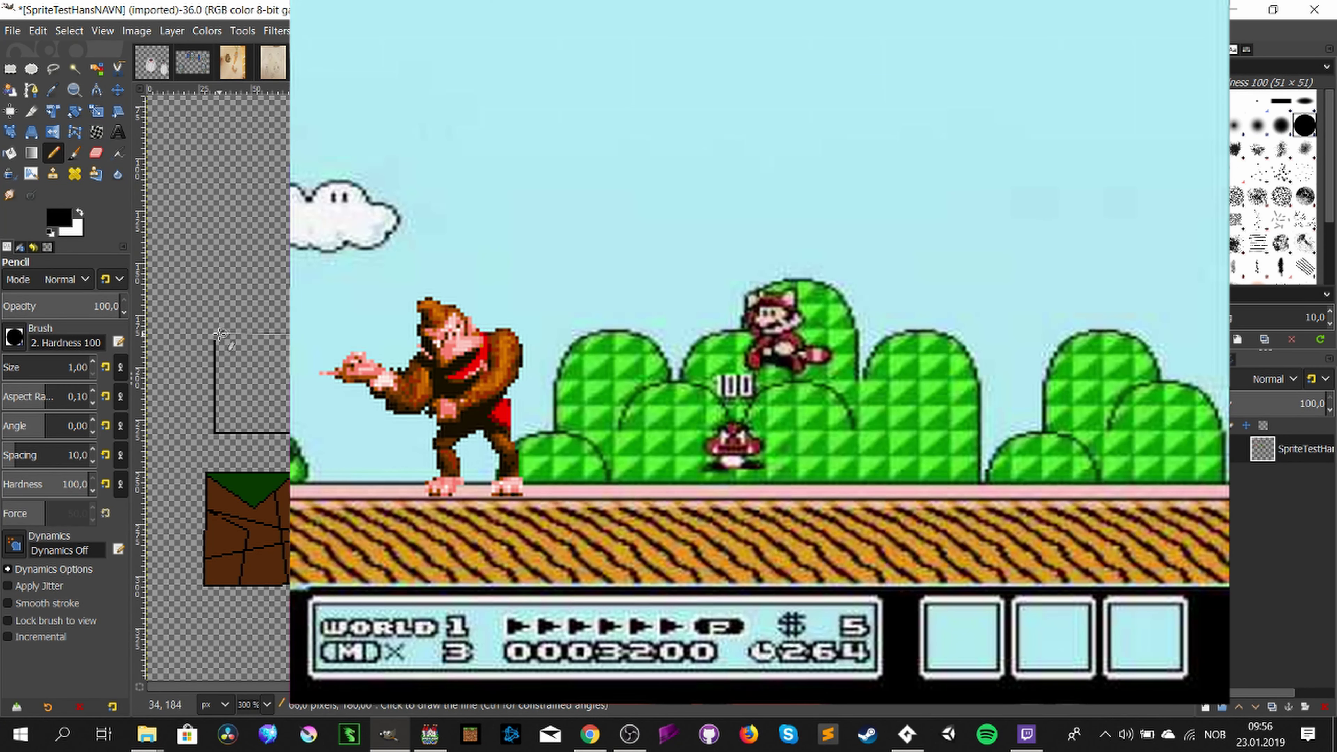
pyautogui.keyDown('shift'); pyautogui.click(217, 332); pyautogui.keyUp('shift')
pyautogui.click(216, 352)
pyautogui.keyDown('shift'); pyautogui.click(239, 382); pyautogui.keyUp('shift')
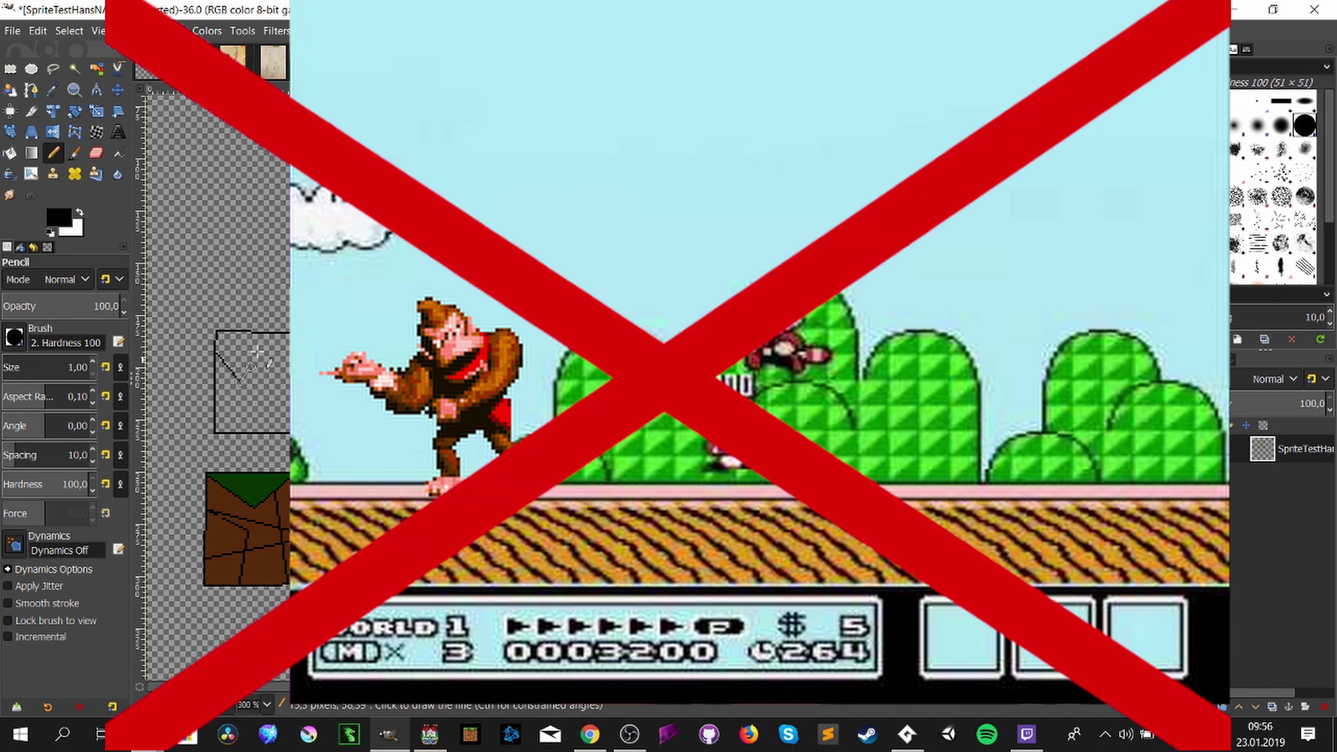
pyautogui.keyDown('shift'); pyautogui.click(273, 333); pyautogui.keyUp('shift')
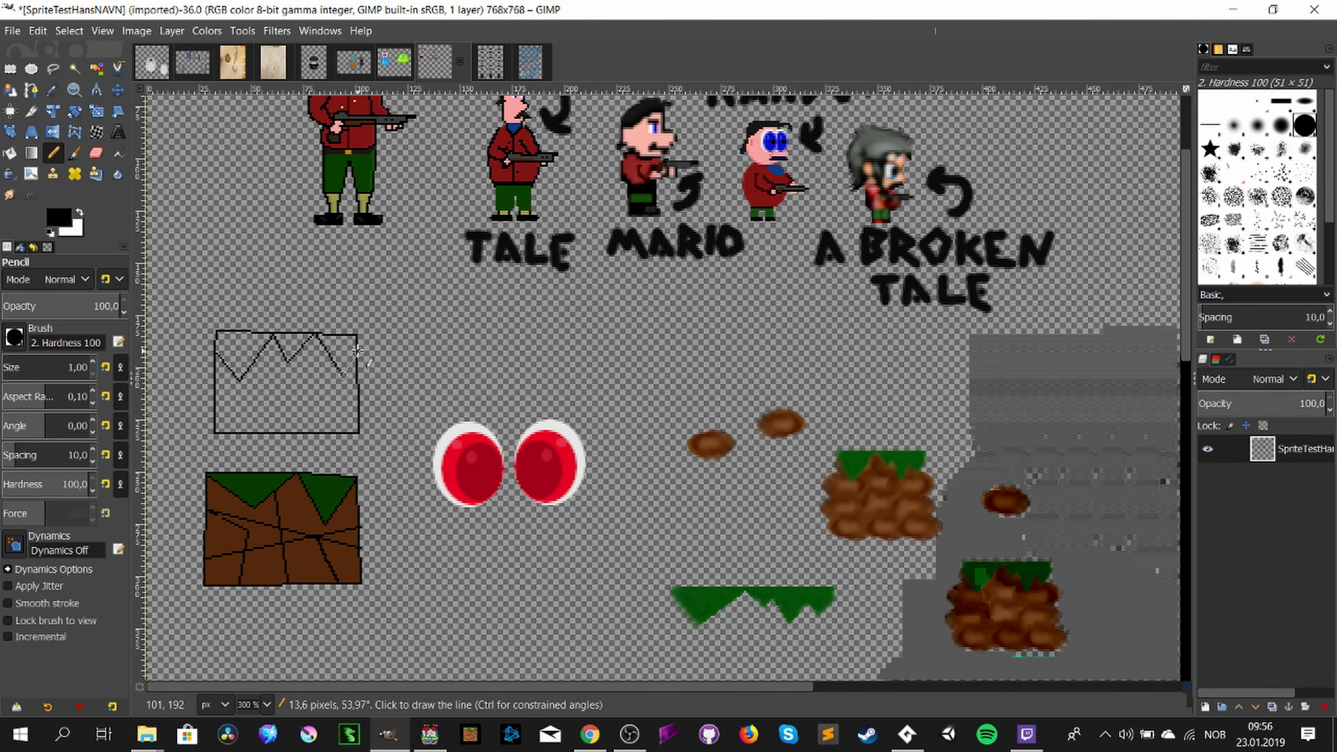
# Step: Finish the zigzag and add two horizontal lines and diagonal cracks across the box
pyautogui.keyDown('shift'); pyautogui.click(356, 359); pyautogui.keyUp('shift')
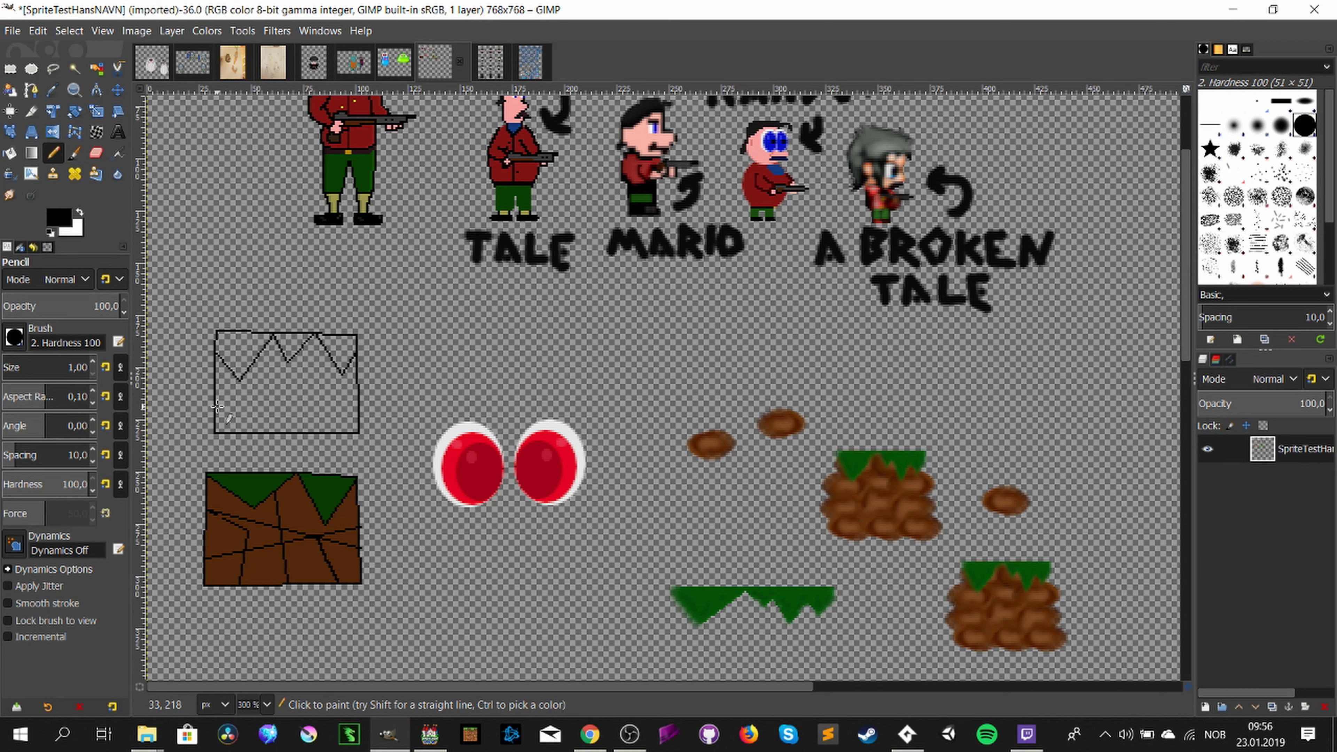
pyautogui.keyDown('shift'); pyautogui.click(360, 404); pyautogui.keyUp('shift')
pyautogui.keyDown('shift'); pyautogui.click(216, 430); pyautogui.keyUp('shift')
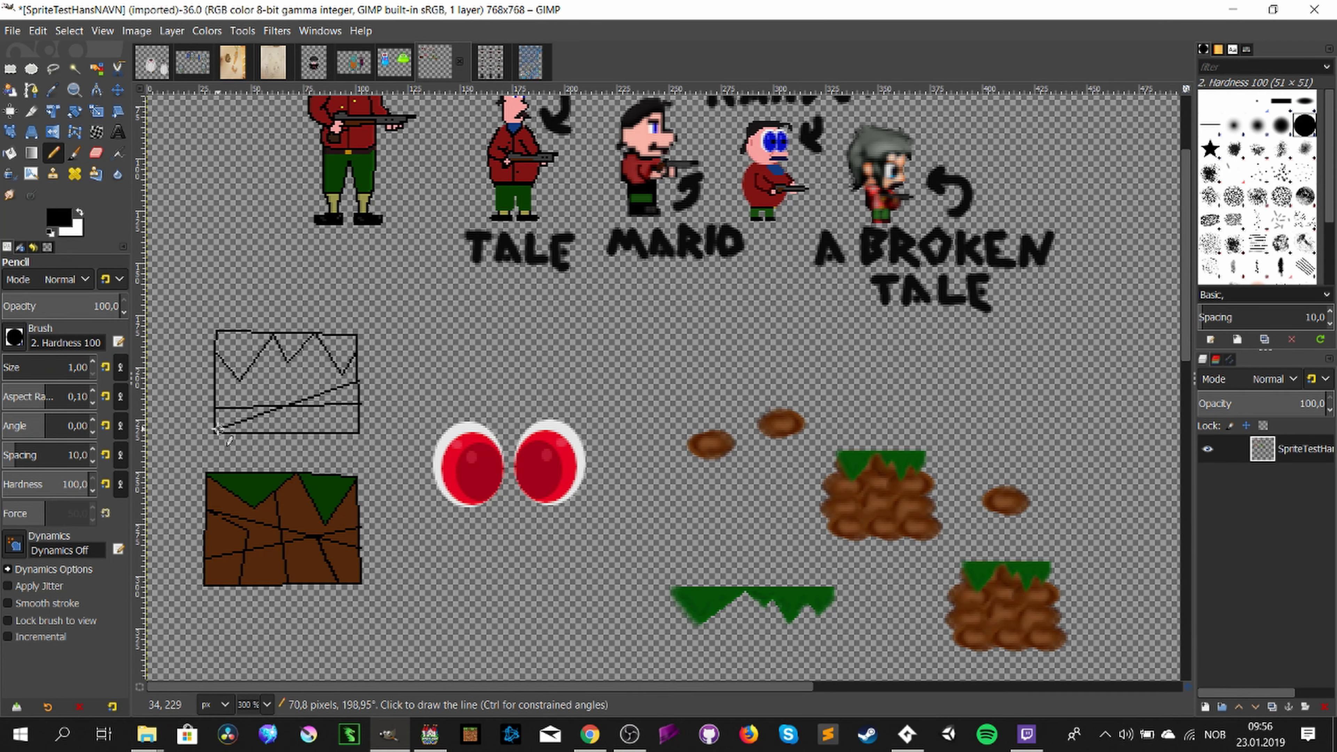
pyautogui.click(218, 384)
pyautogui.keyDown('shift'); pyautogui.click(348, 387); pyautogui.keyUp('shift')
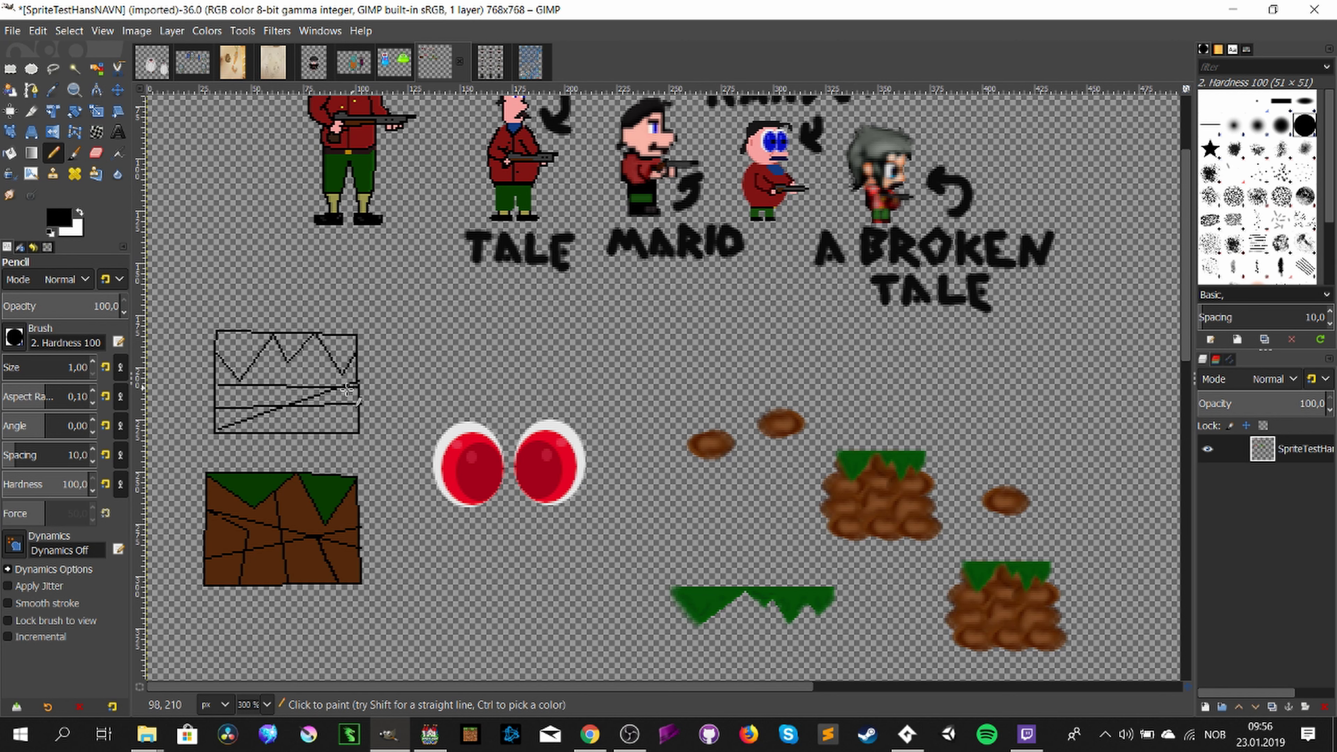
pyautogui.click(256, 360)
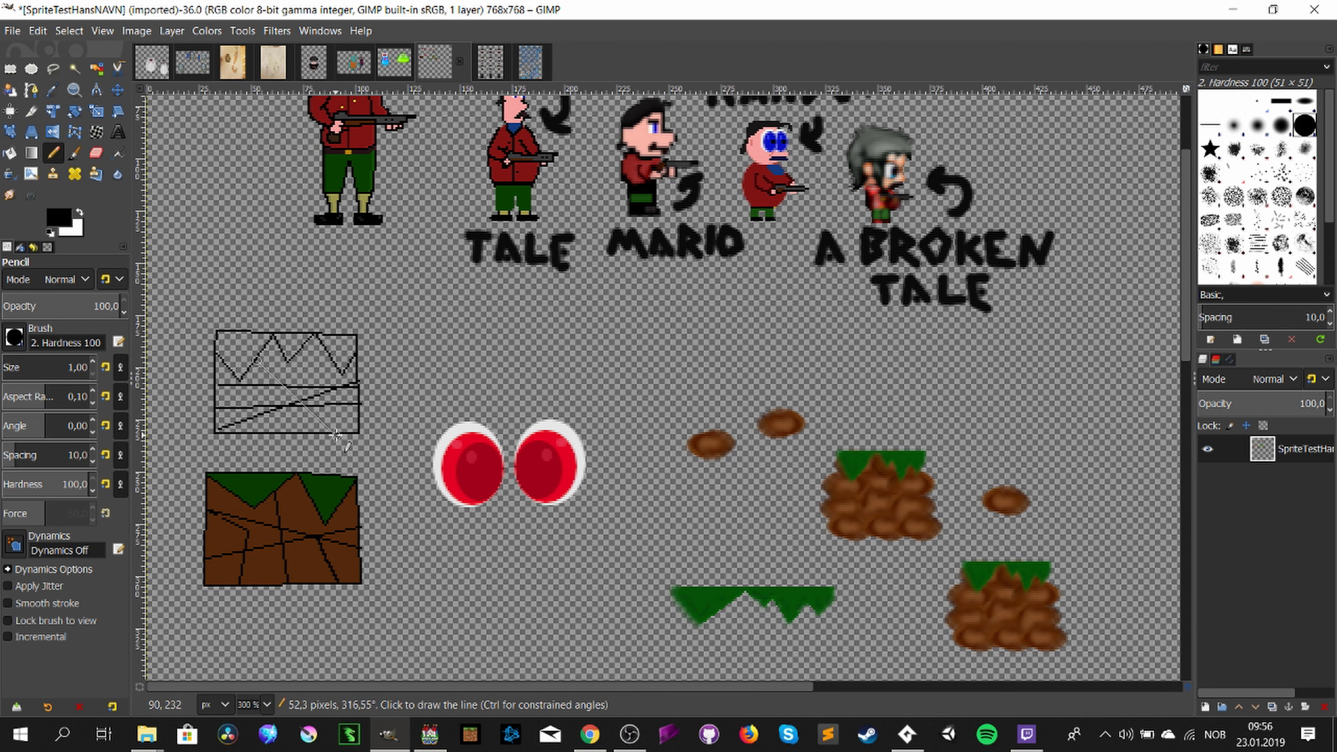
pyautogui.keyDown('shift'); pyautogui.click(338, 435); pyautogui.keyUp('shift')
# Step: Sample the tile's brown dirt colour and bucket-fill the areas below the zigzag
pyautogui.press('o')
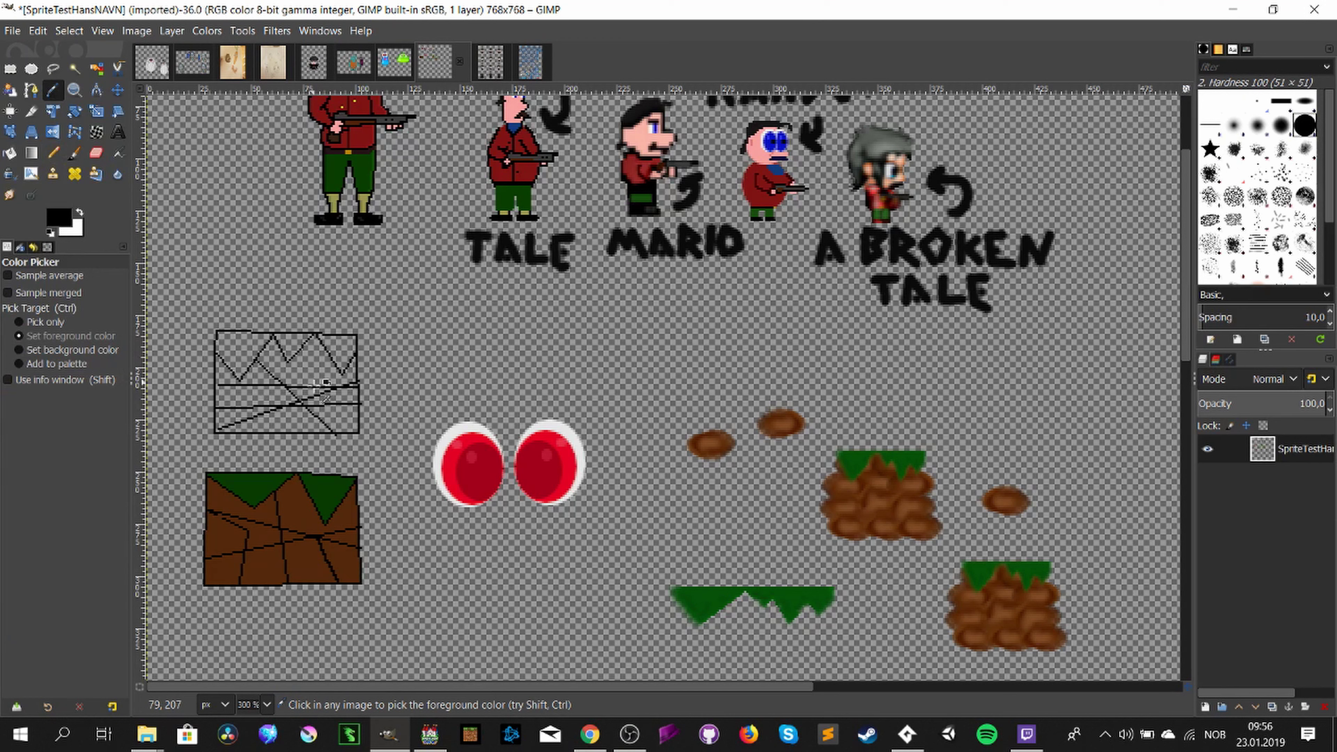
pyautogui.click(305, 497)
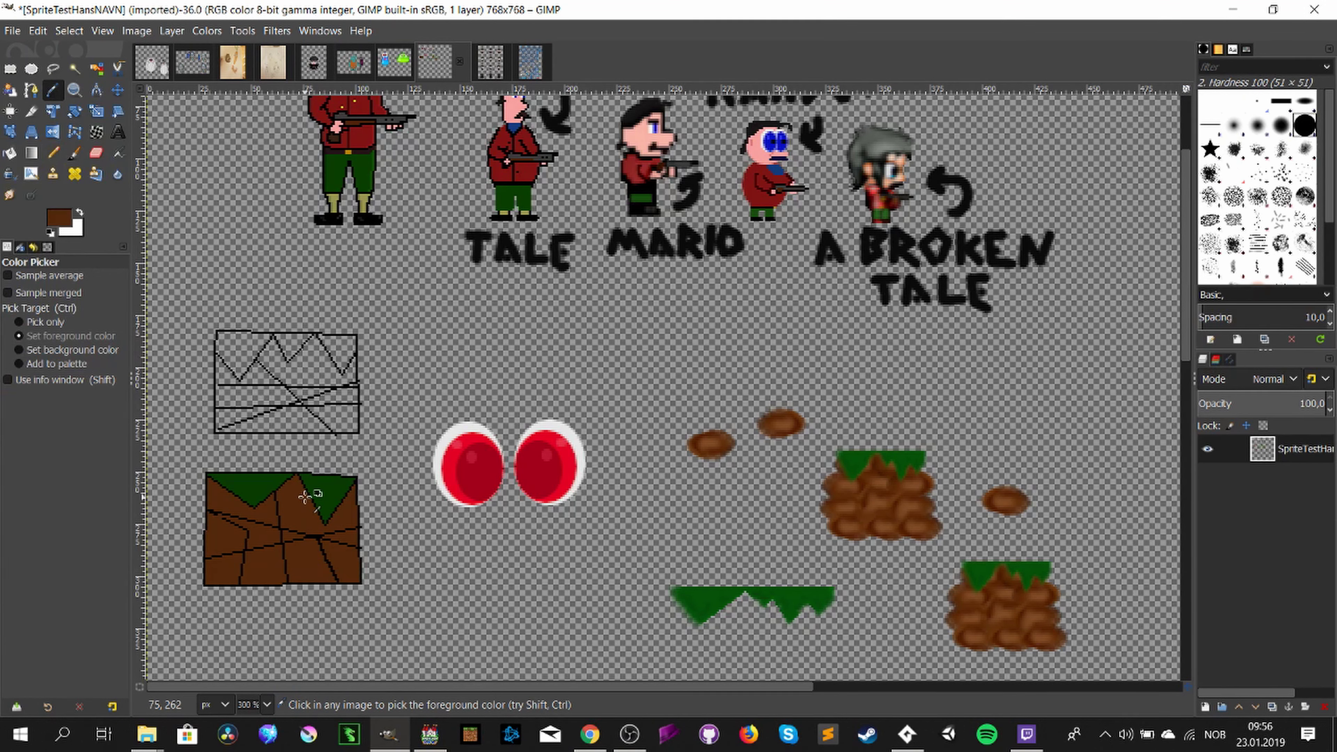
pyautogui.click(10, 153)
pyautogui.click(316, 378)
pyautogui.click(321, 398)
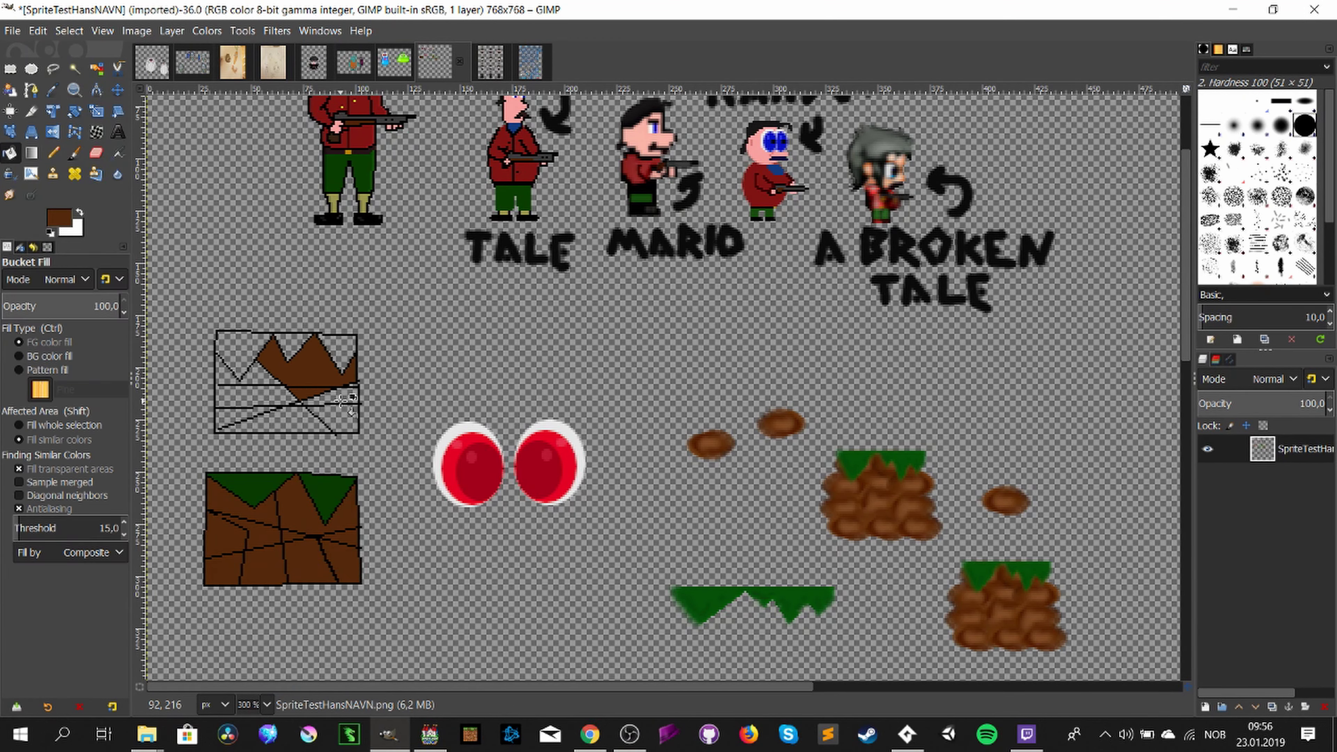
pyautogui.click(332, 417)
pyautogui.click(279, 419)
pyautogui.click(279, 400)
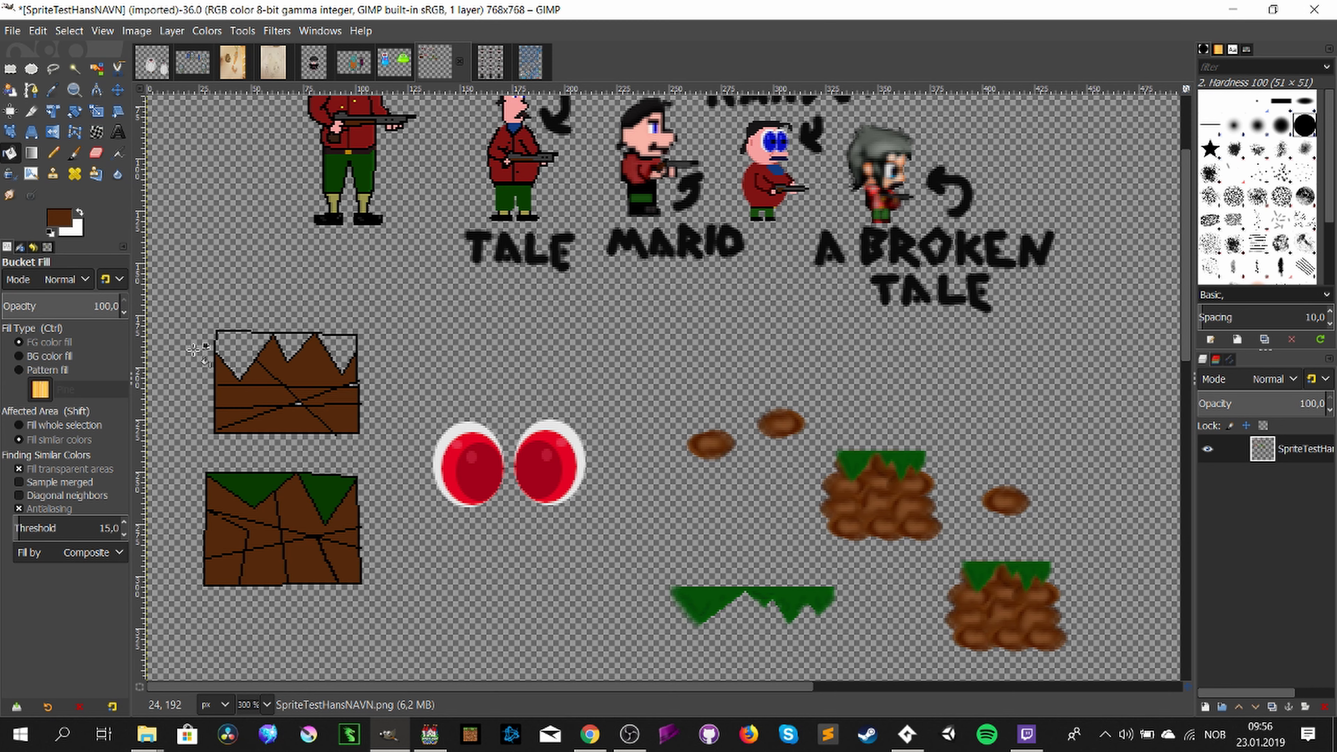
# Step: Sample the grass green and fill the four triangles along the box top
pyautogui.press('o')
pyautogui.click(245, 477)
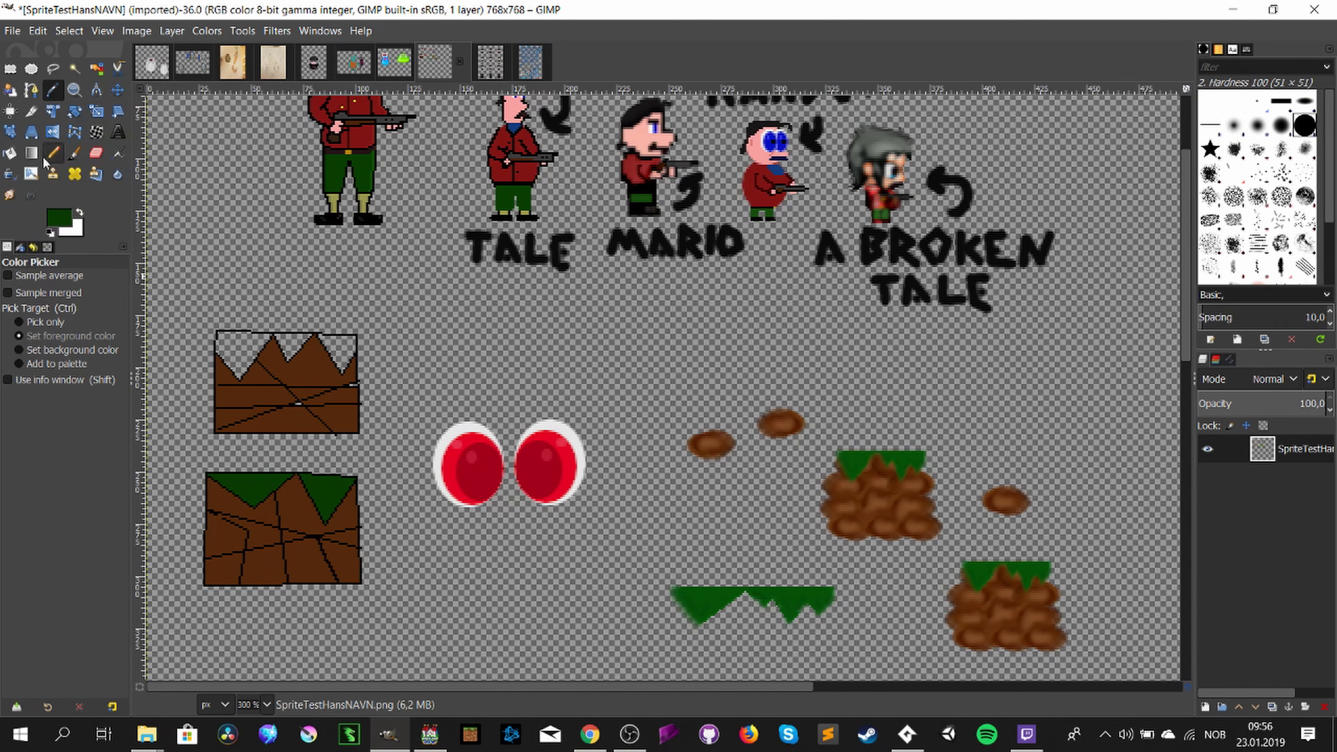
pyautogui.click(9, 153)
pyautogui.click(242, 353)
pyautogui.click(285, 345)
pyautogui.click(316, 348)
pyautogui.click(348, 345)
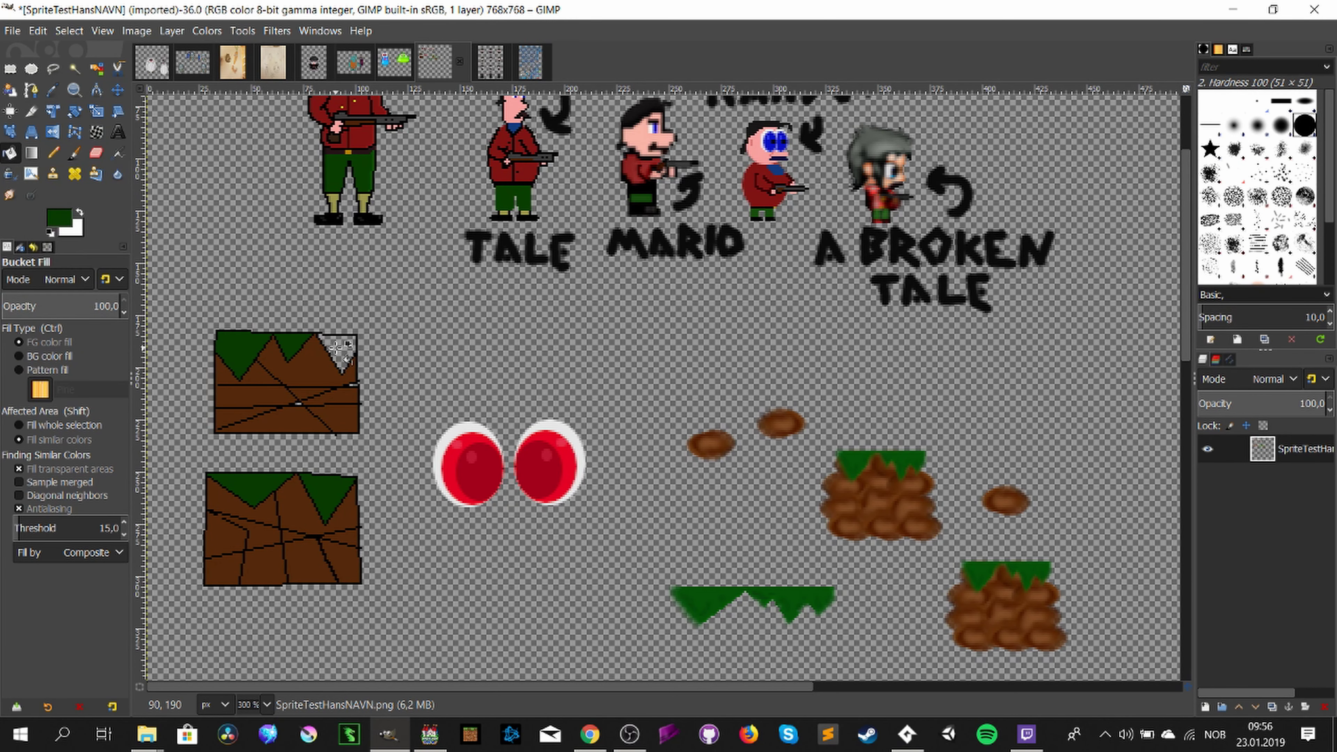
pyautogui.scroll(3, 284, 353)
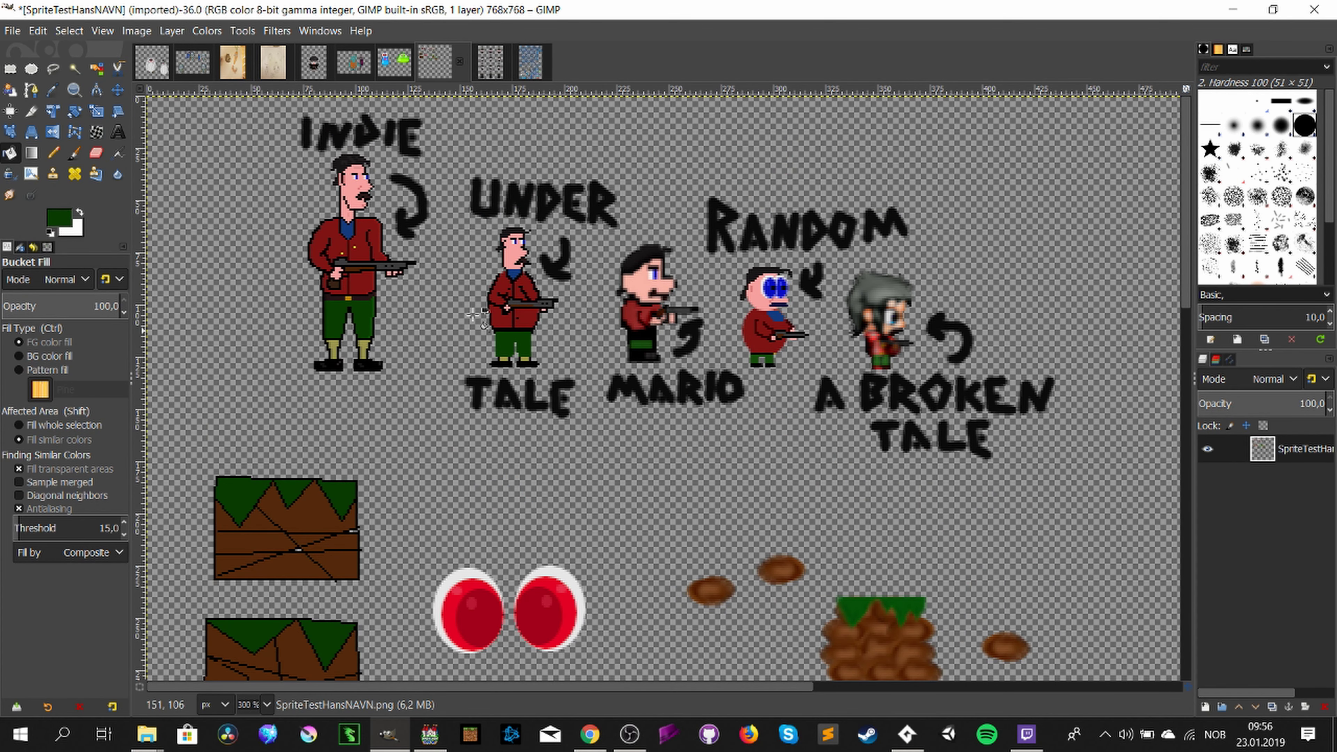
pyautogui.keyDown('ctrl'); pyautogui.scroll(-1, 563, 393); pyautogui.keyUp('ctrl')
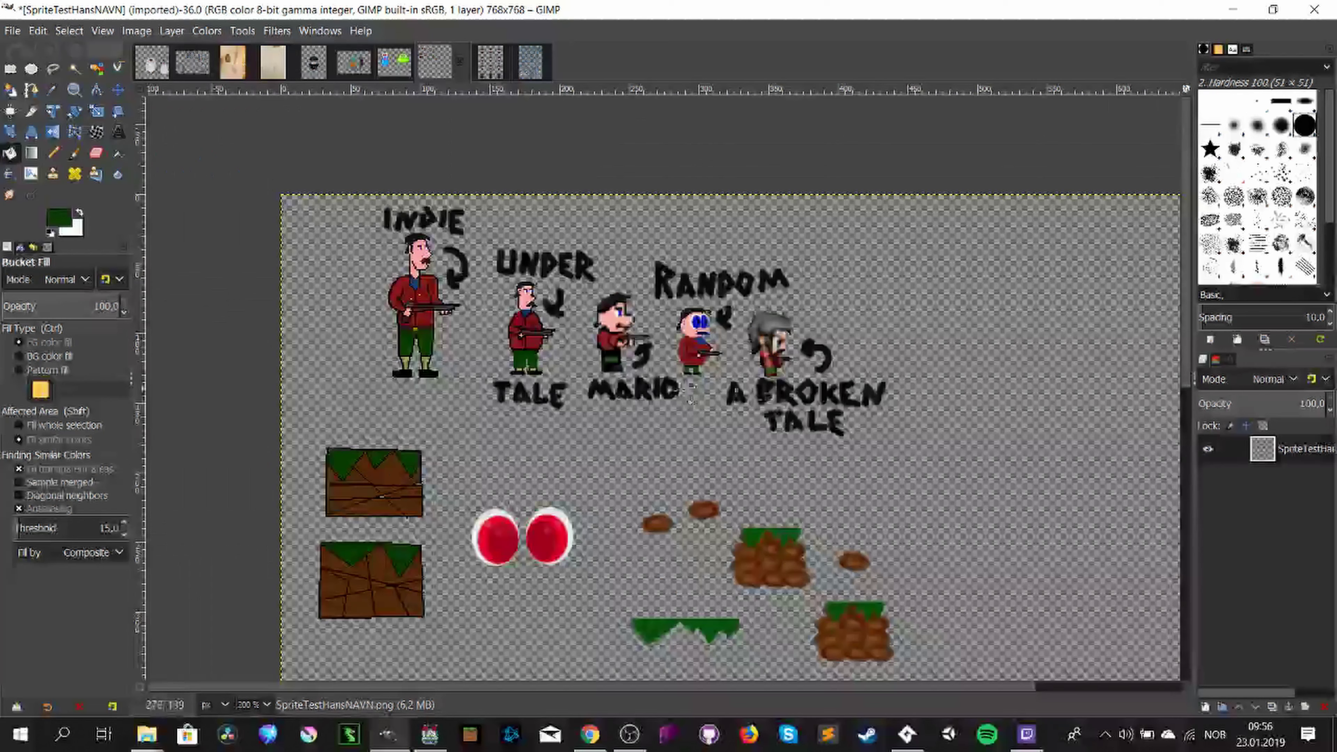
pyautogui.scroll(-2, 251, 107)
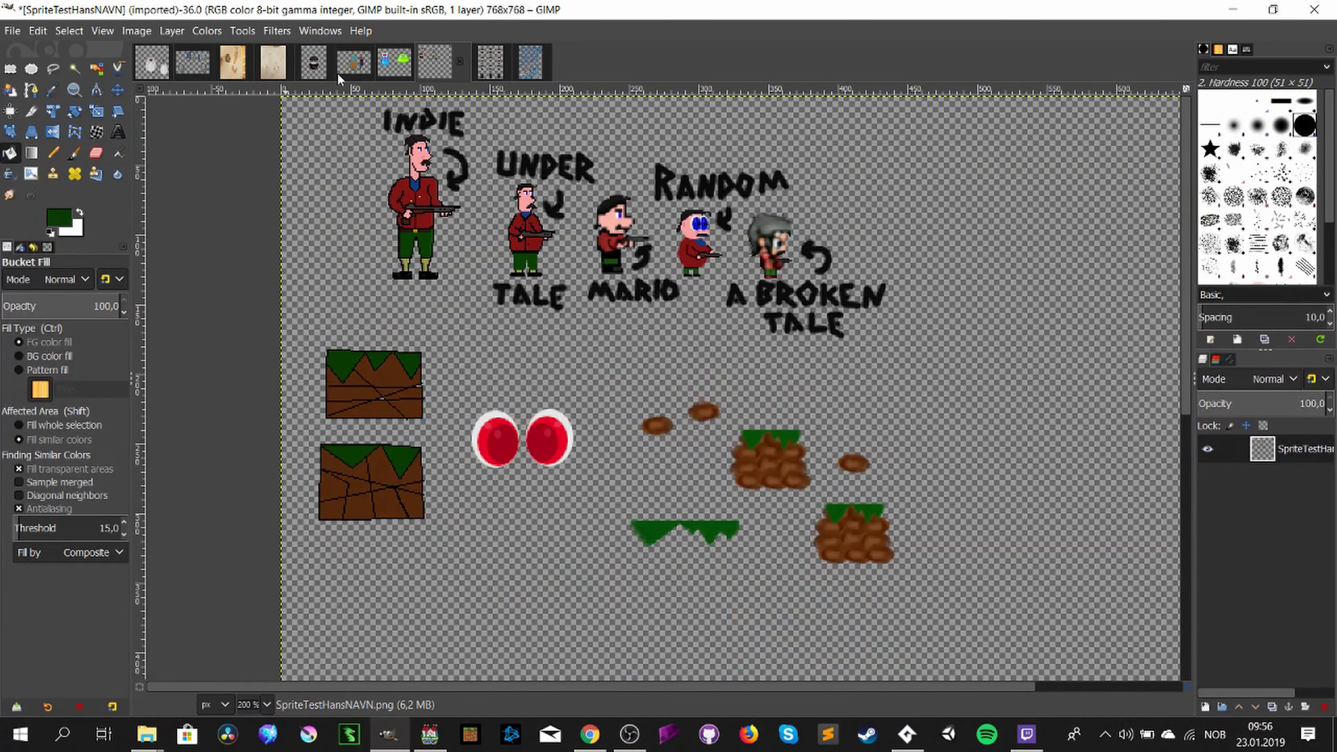
pyautogui.click(493, 73)
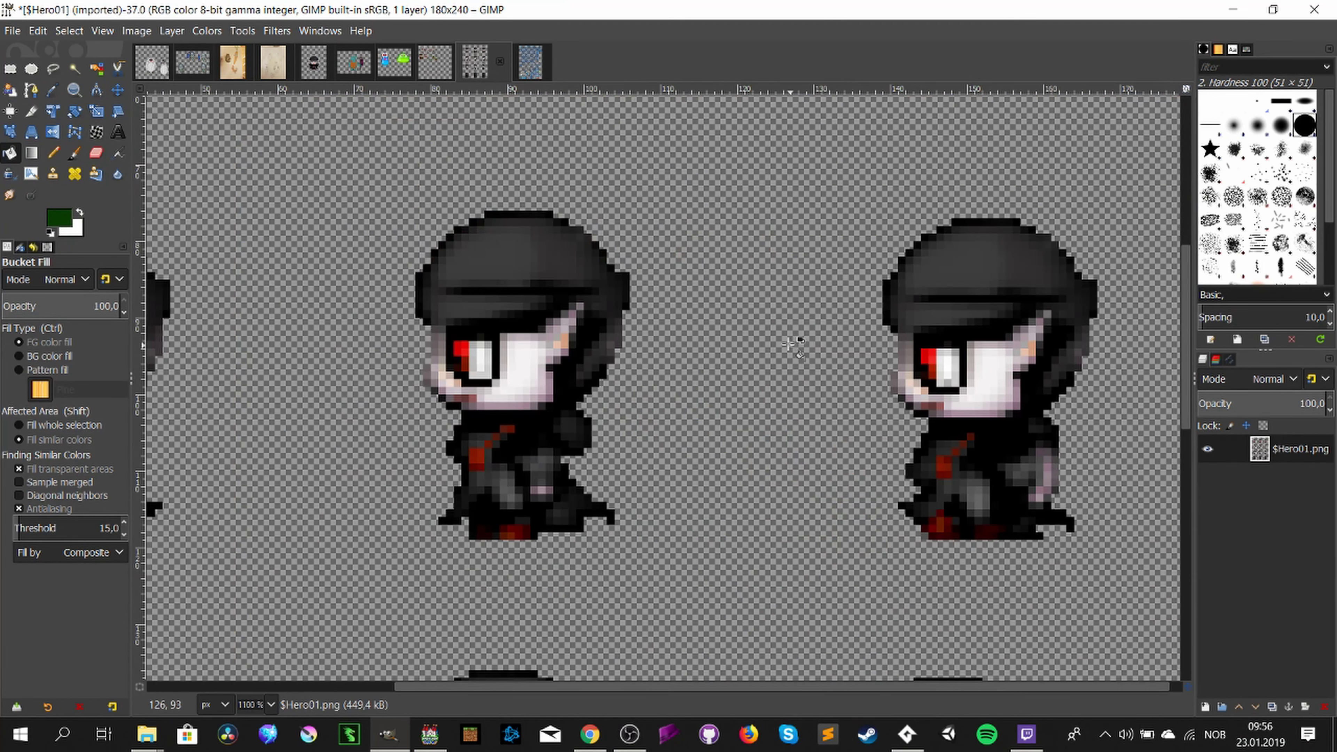
pyautogui.keyDown('ctrl'); pyautogui.scroll(-1, 732, 314); pyautogui.keyUp('ctrl')
pyautogui.keyDown('ctrl'); pyautogui.scroll(-1, 732, 314); pyautogui.keyUp('ctrl')
pyautogui.scroll(3, 738, 321)
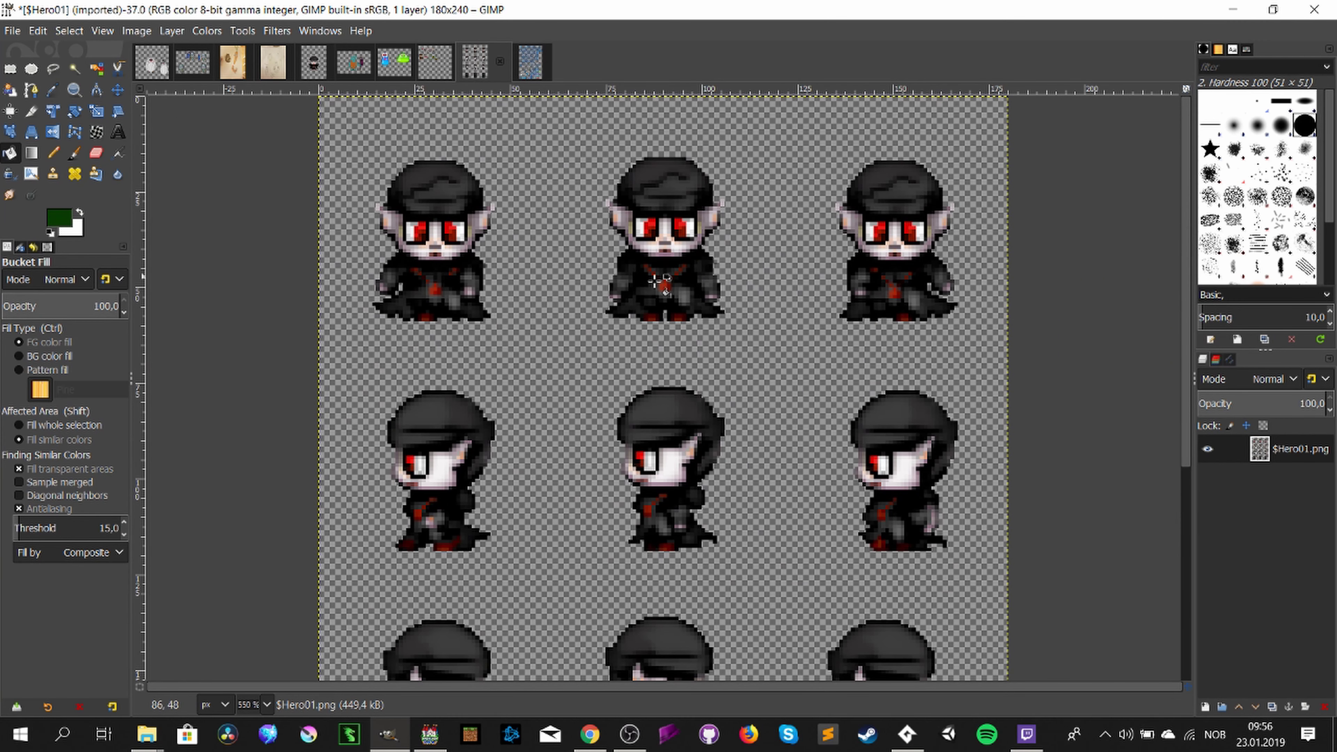
pyautogui.click(10, 69)
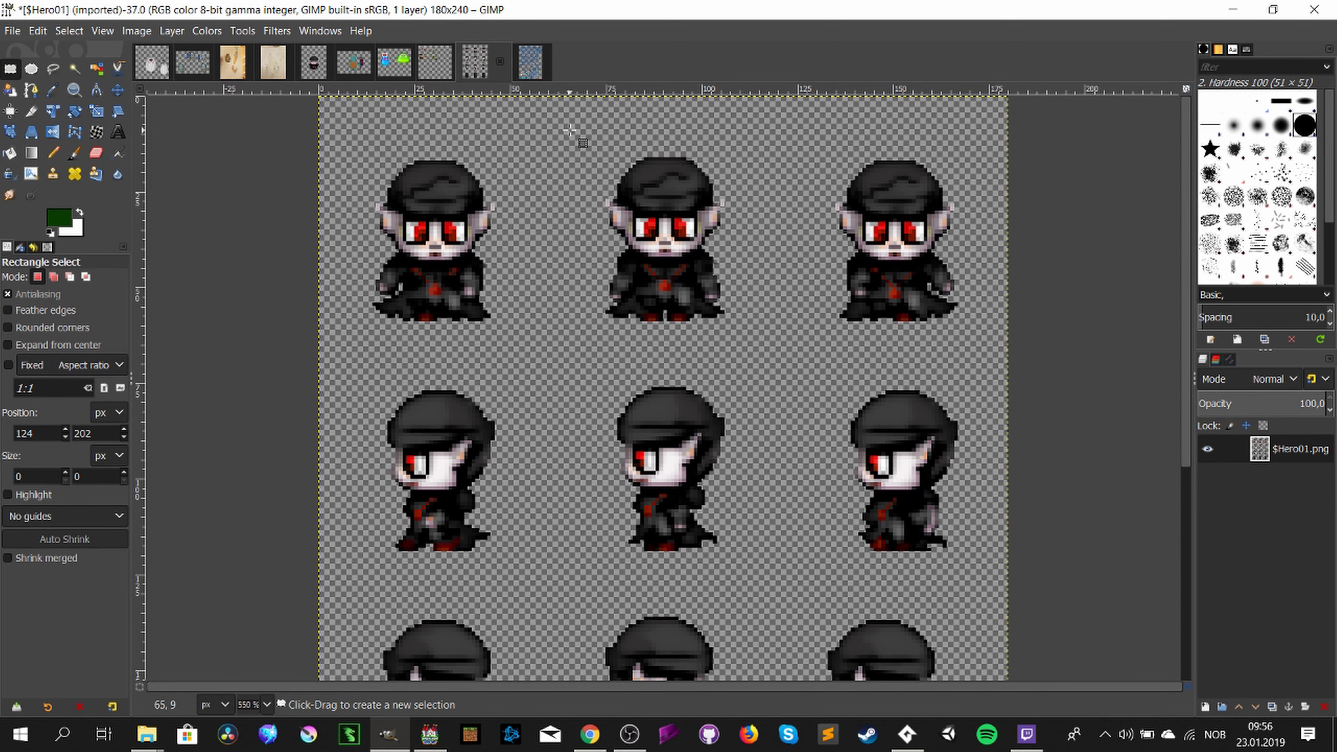
pyautogui.moveTo(568, 131); pyautogui.dragTo(783, 367)
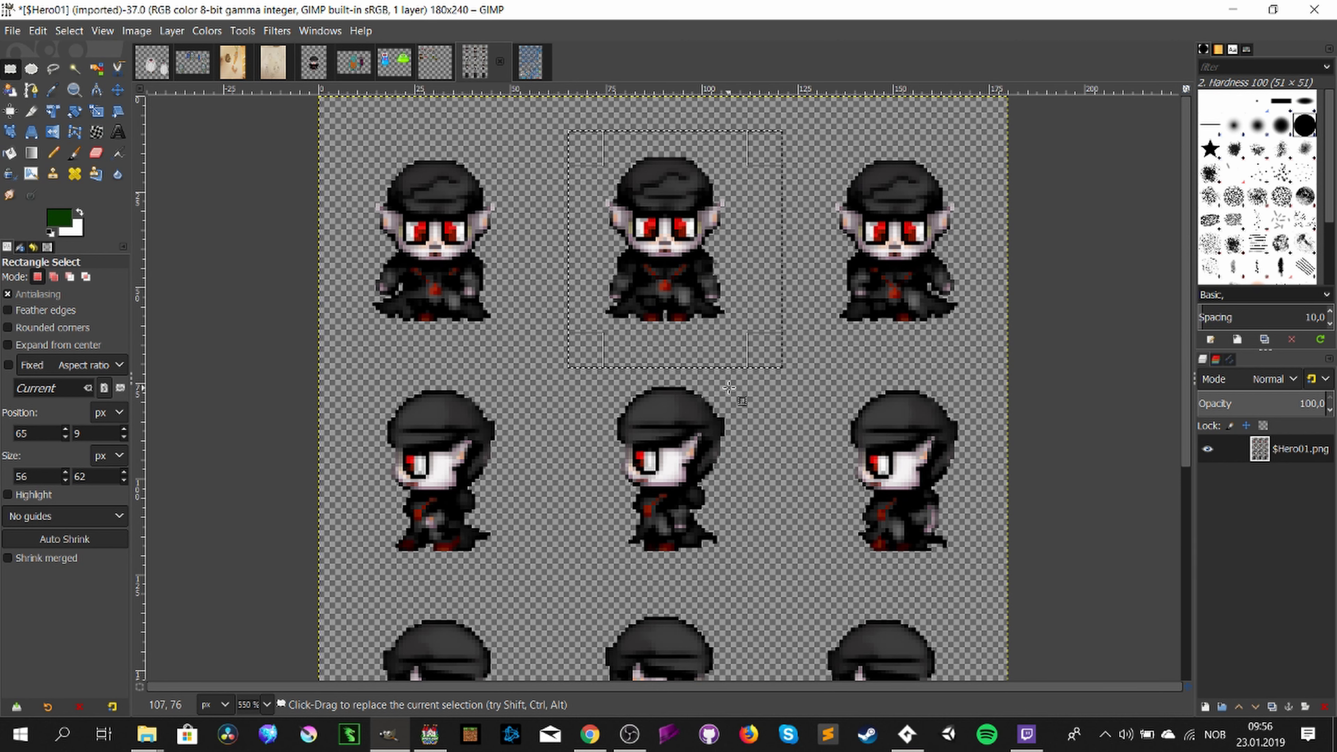
pyautogui.click(749, 378)
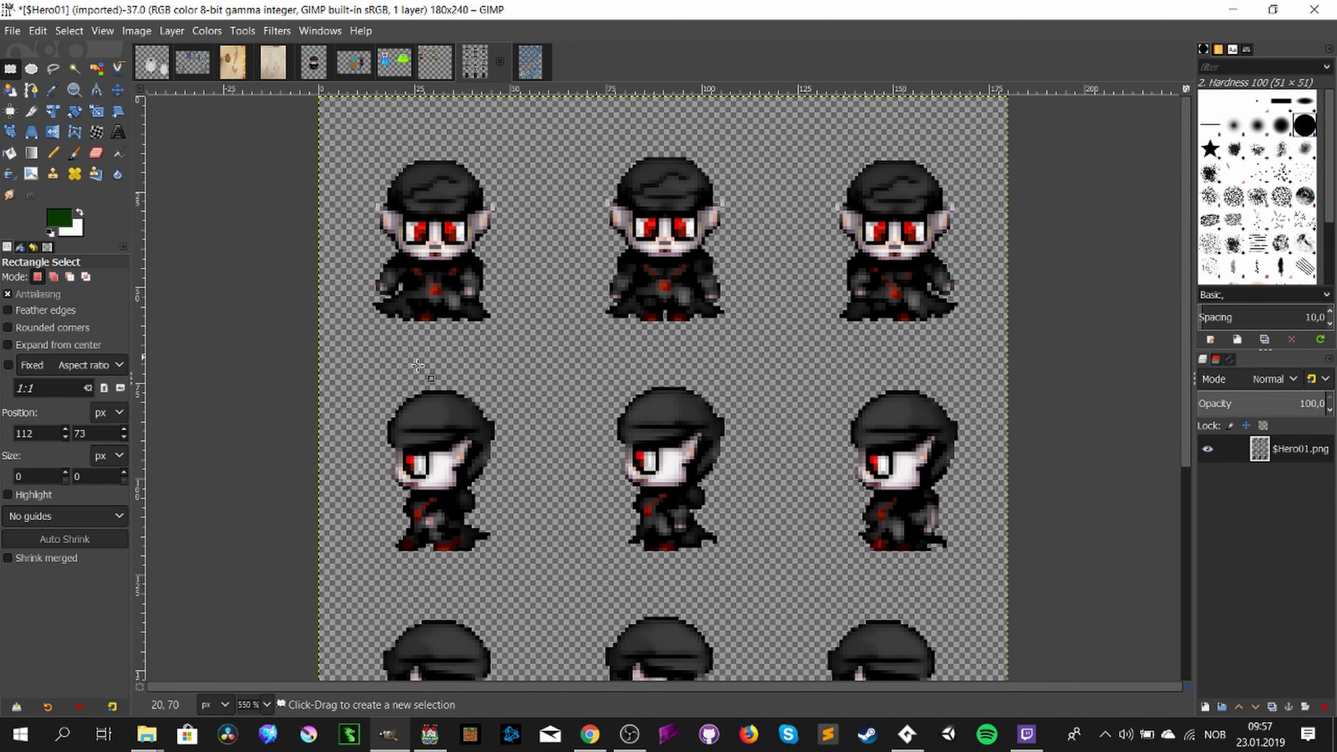
# Step: Frame the middle side-facing sprite and several sprite heads with rectangle selections to check sizes
pyautogui.scroll(-3, 660, 390)
pyautogui.moveTo(606, 237); pyautogui.dragTo(761, 439)
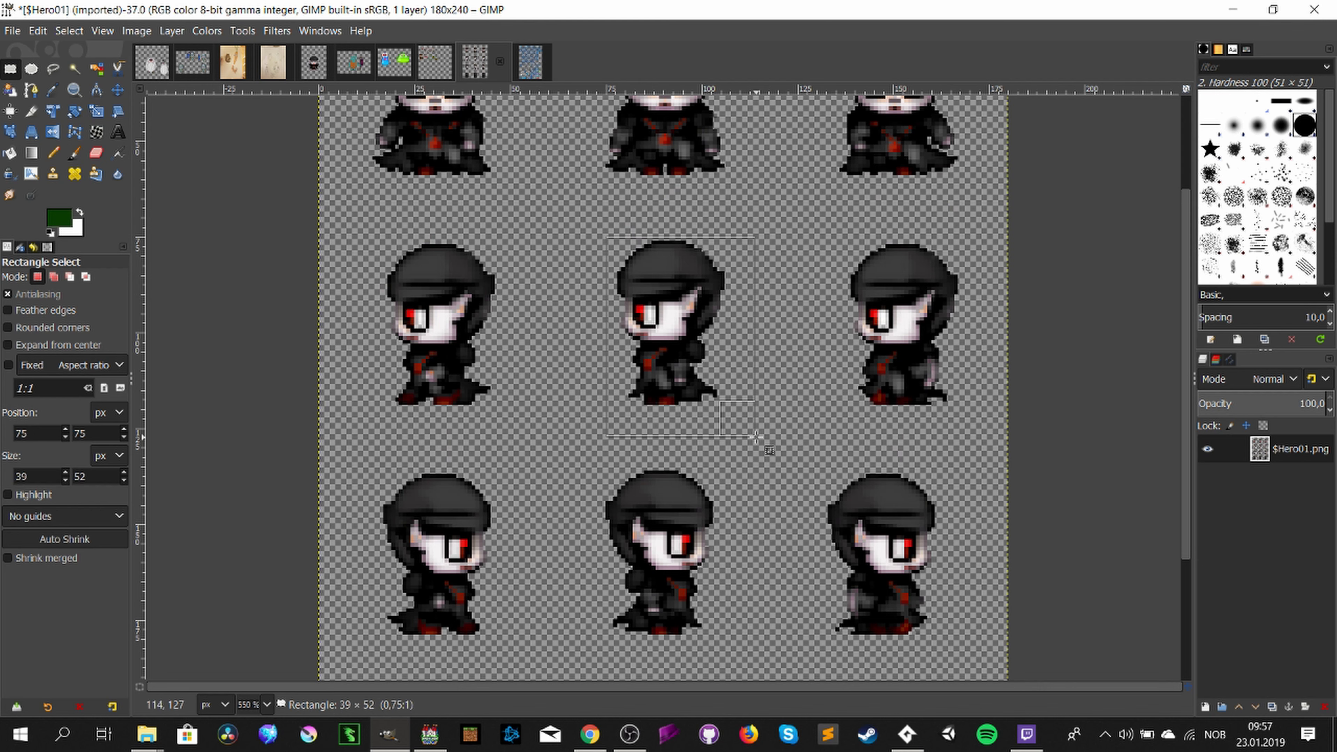
pyautogui.click(452, 348)
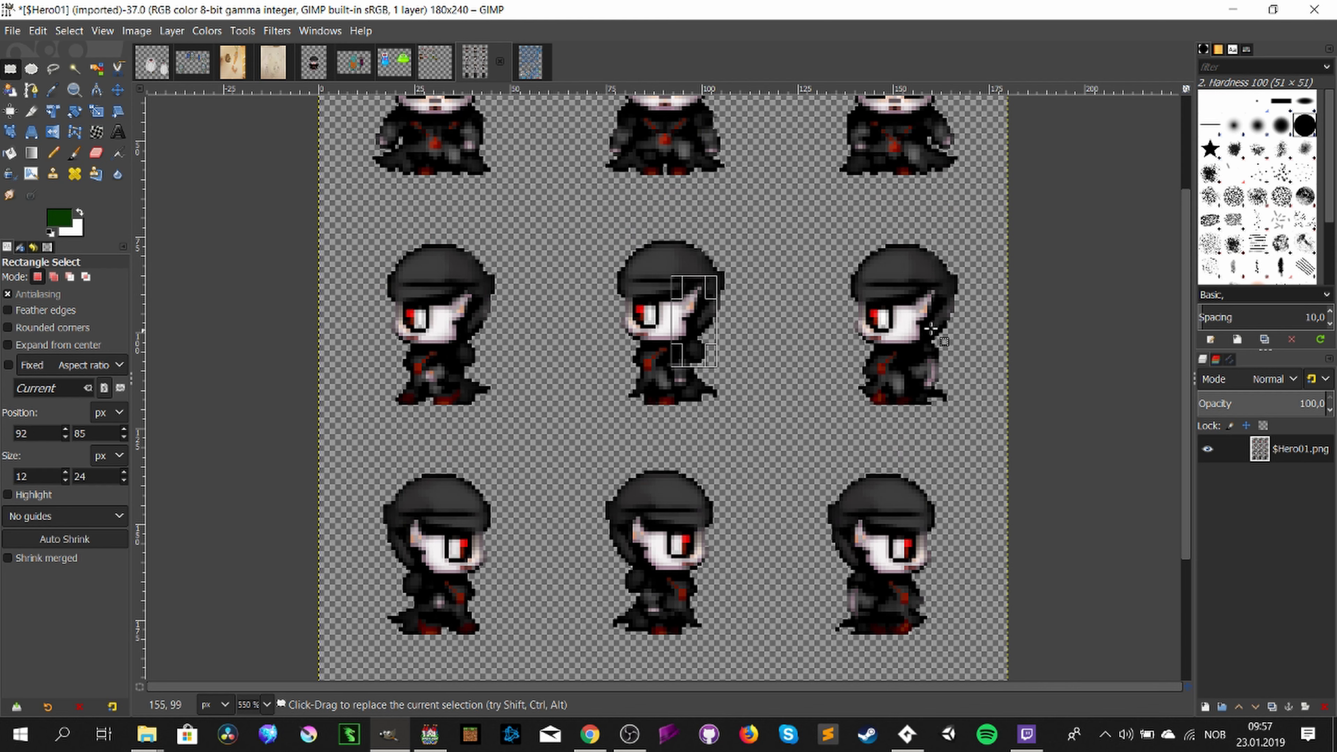
pyautogui.moveTo(901, 268); pyautogui.dragTo(970, 367)
pyautogui.click(916, 398)
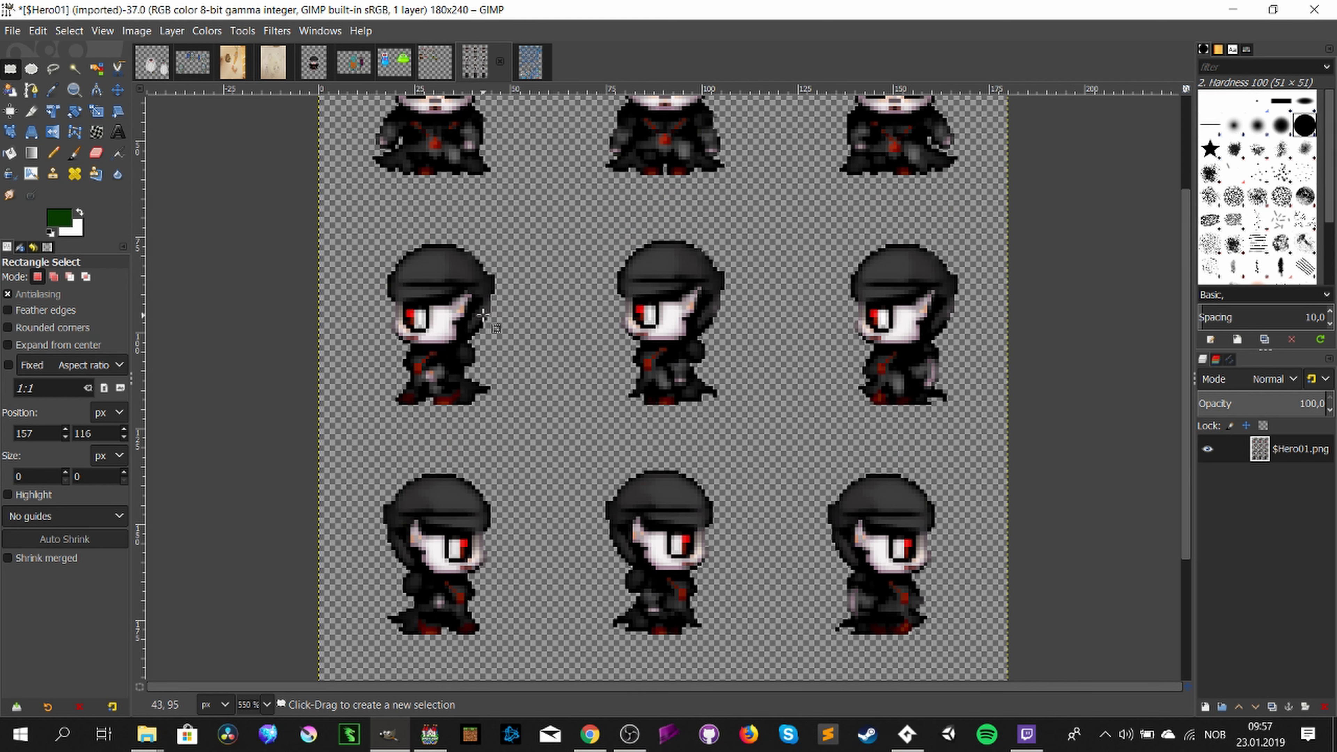
pyautogui.moveTo(640, 271); pyautogui.dragTo(709, 334)
pyautogui.click(465, 315)
pyautogui.moveTo(390, 266); pyautogui.dragTo(487, 366)
pyautogui.click(909, 295)
# Step: Frame the right, middle and left sprites' heads again, clearing each selection
pyautogui.moveTo(884, 250); pyautogui.dragTo(953, 342)
pyautogui.click(953, 342)
pyautogui.moveTo(627, 248); pyautogui.dragTo(732, 382)
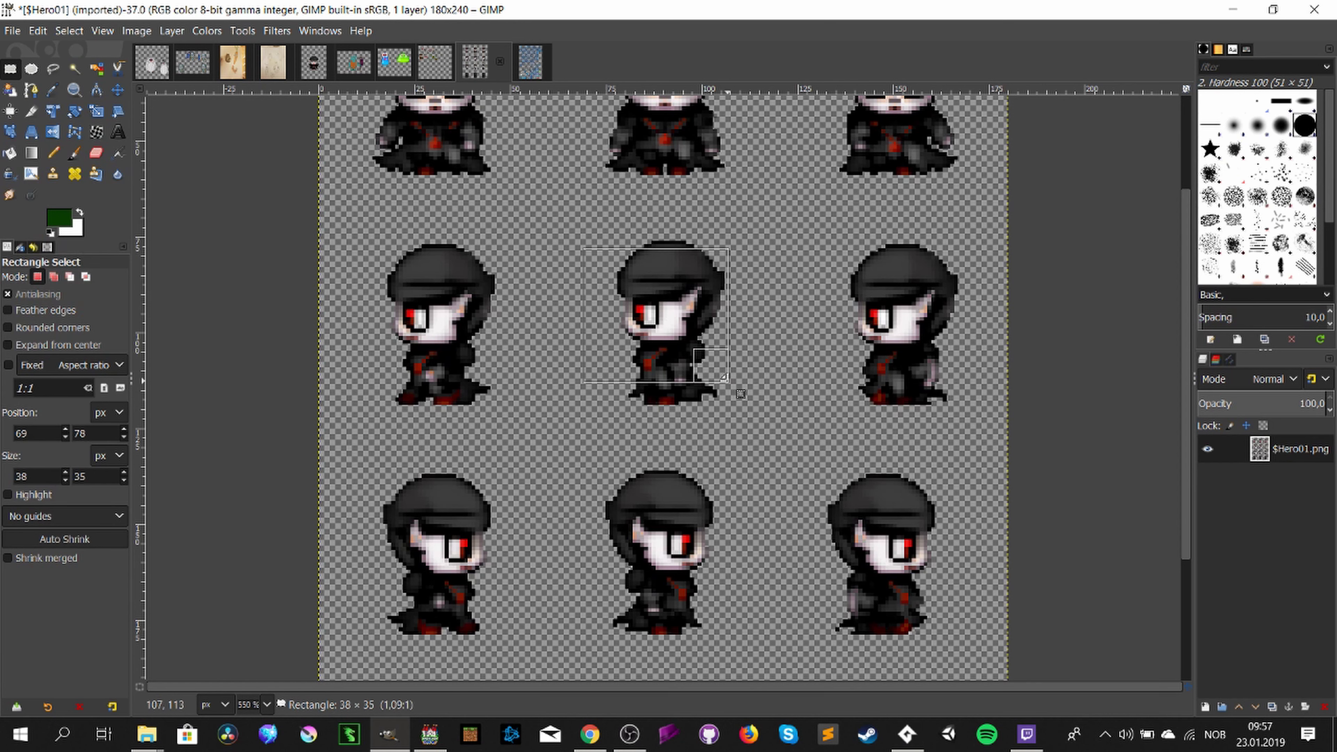
pyautogui.click(731, 382)
pyautogui.moveTo(390, 272); pyautogui.dragTo(528, 373)
pyautogui.click(527, 373)
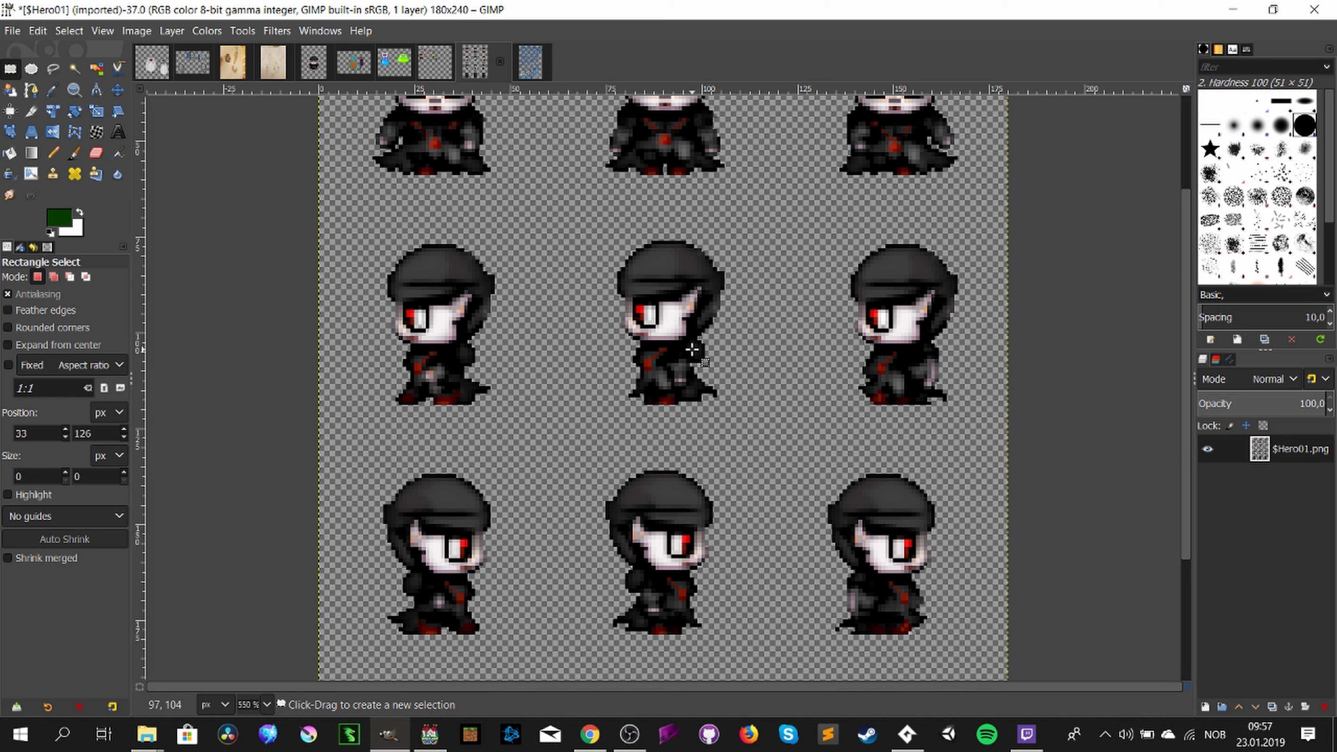
pyautogui.scroll(-3, 692, 349)
pyautogui.scroll(5, 706, 352)
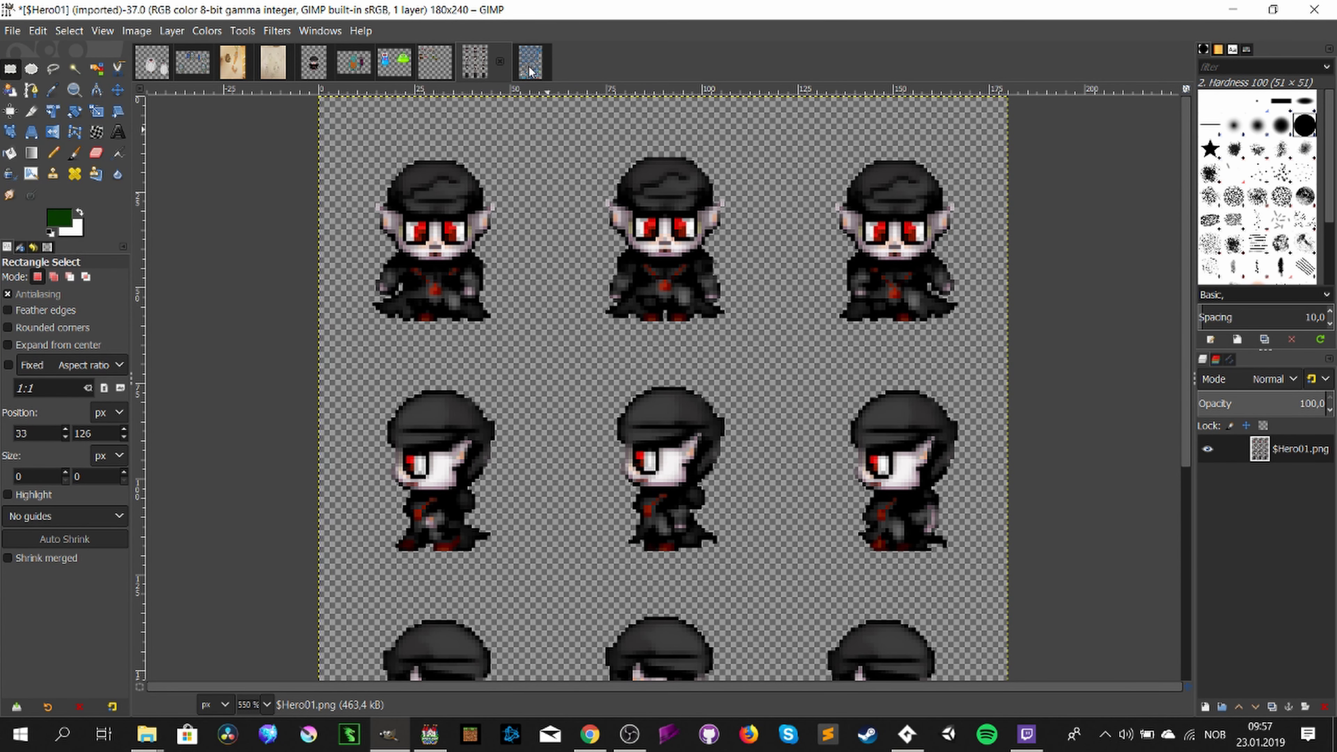
pyautogui.scroll(-4, 542, 245)
pyautogui.scroll(4, 545, 250)
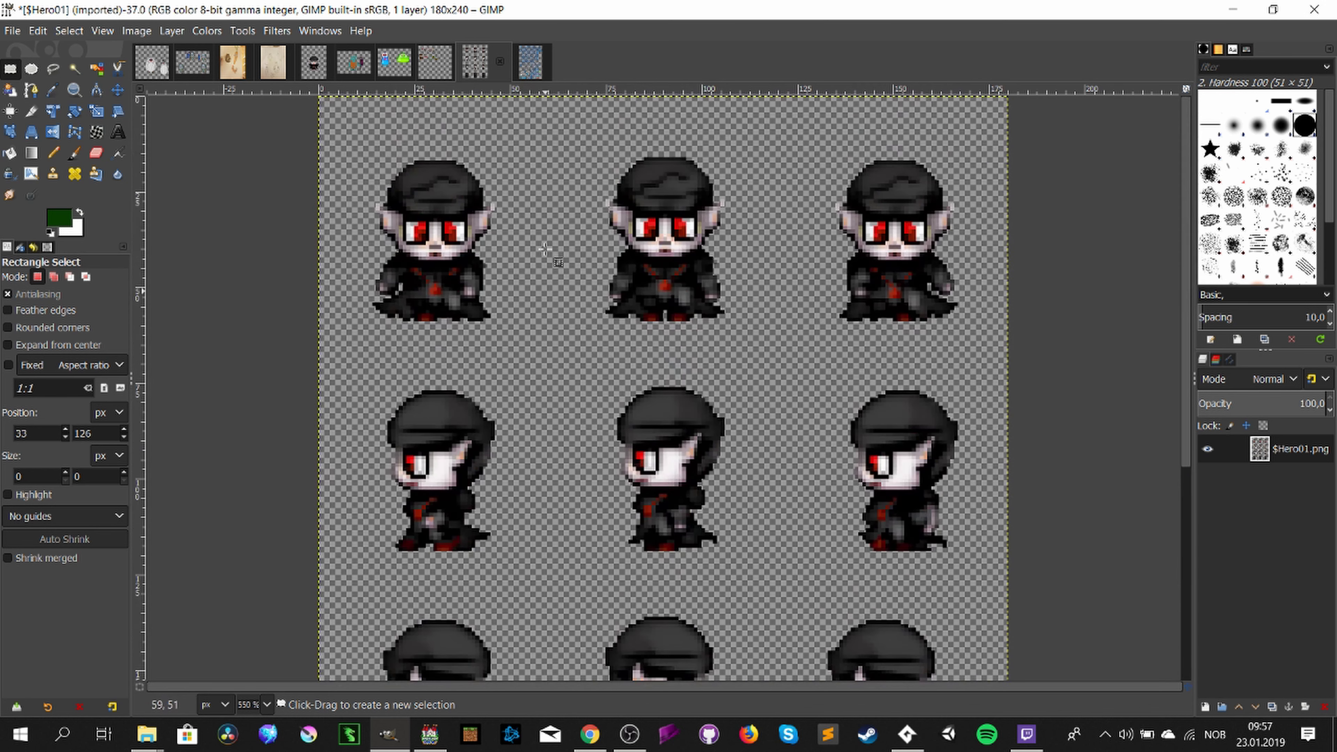
# Step: Pass through dsaawd! to mega.png, zoom in on the Mega Man sprites, then return to $Hero01
pyautogui.click(396, 71)
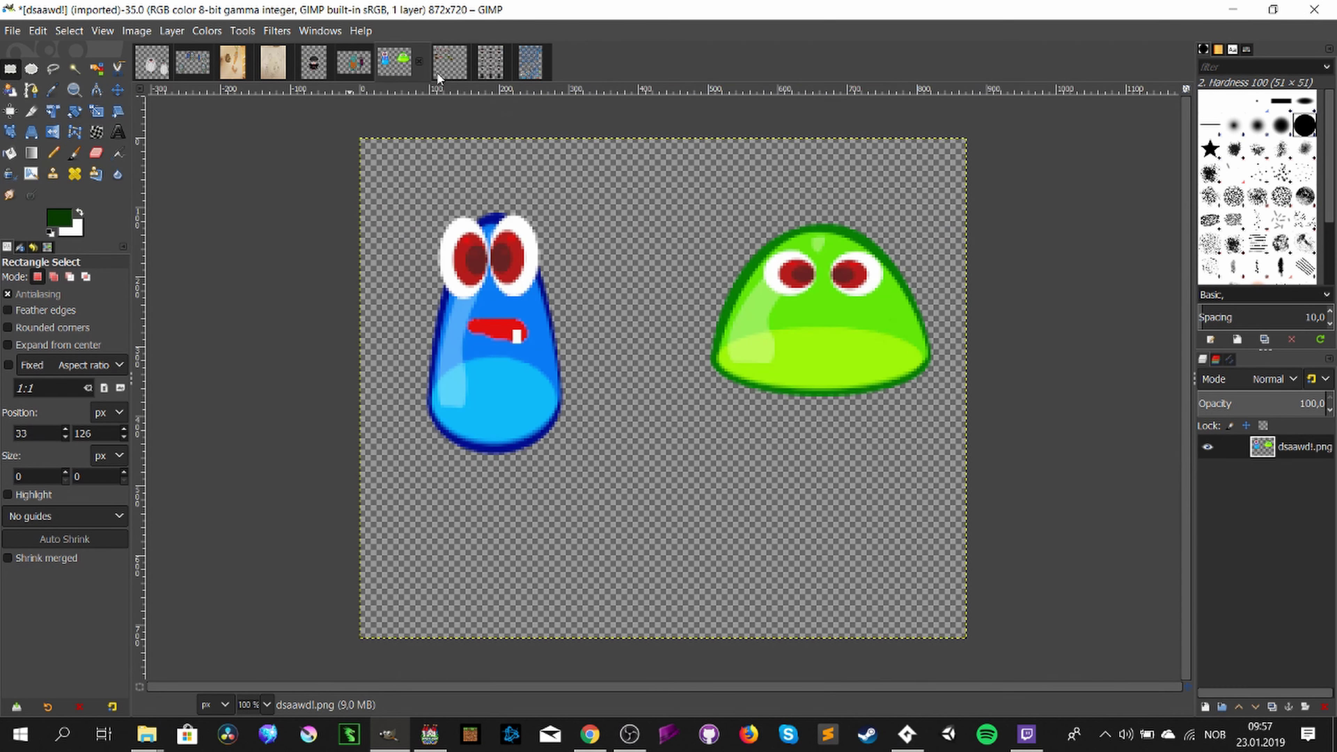
pyautogui.click(532, 68)
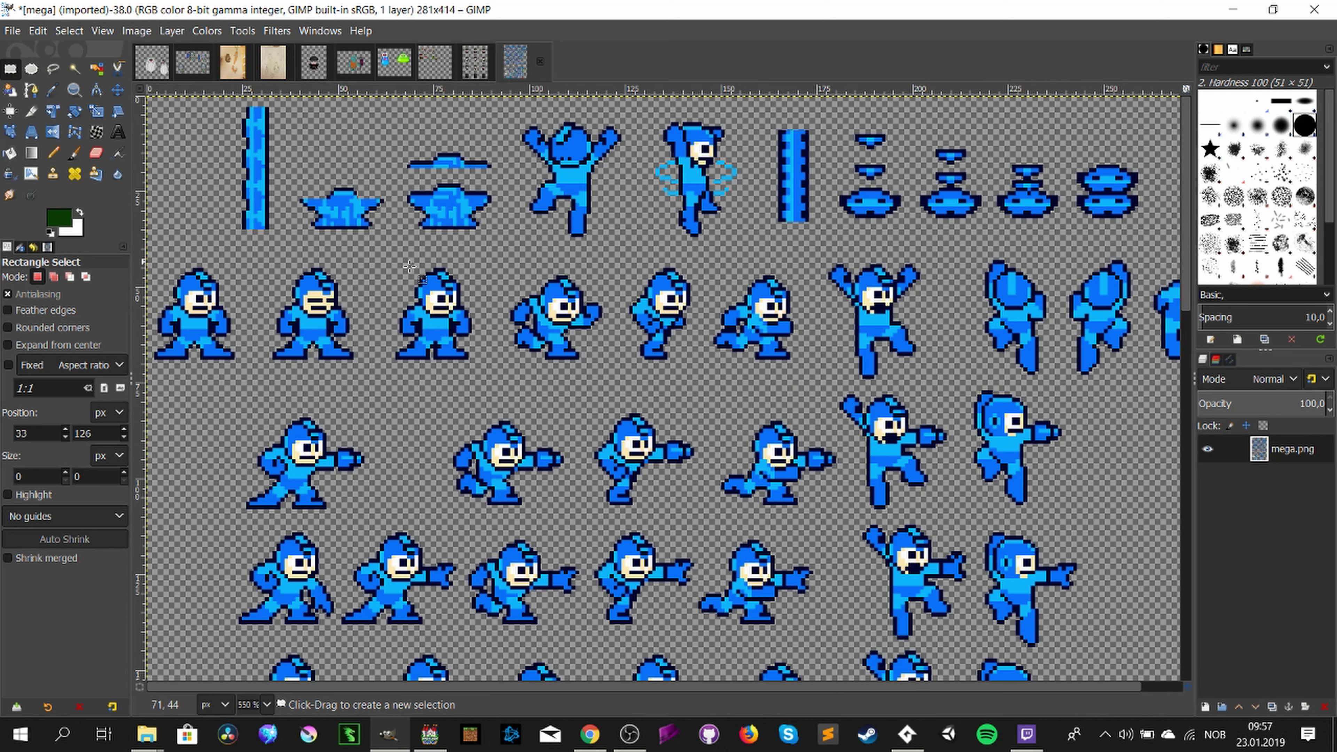
pyautogui.keyDown('ctrl'); pyautogui.scroll(2, 379, 518); pyautogui.keyUp('ctrl')
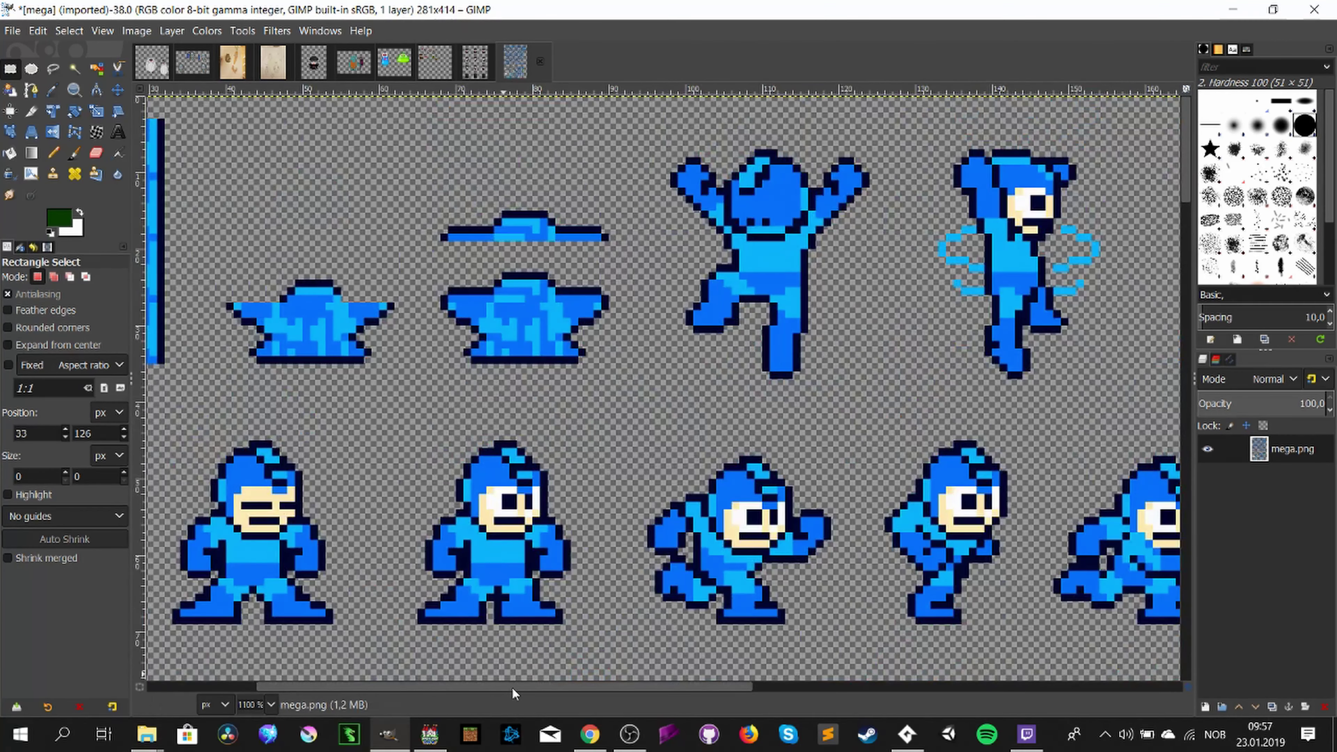
pyautogui.moveTo(512, 687); pyautogui.dragTo(401, 687)
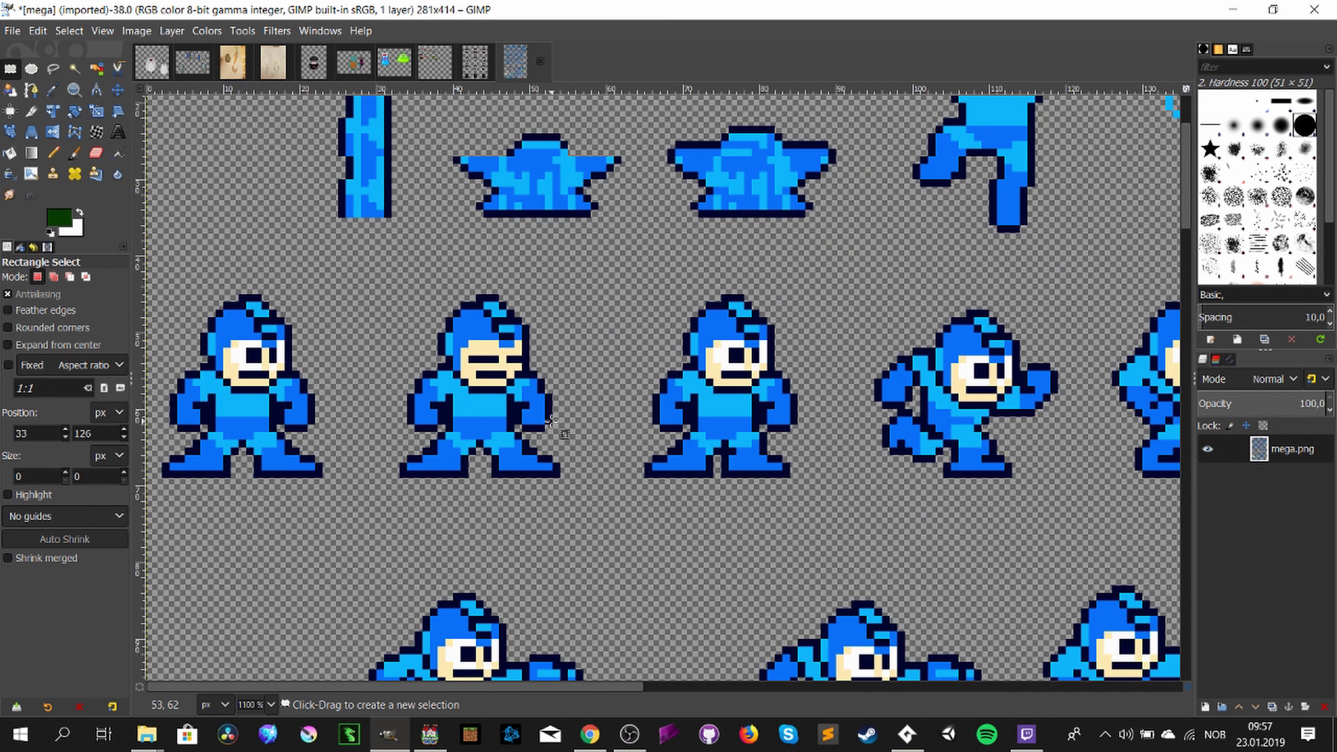
pyautogui.keyDown('ctrl'); pyautogui.scroll(-1, 551, 422); pyautogui.keyUp('ctrl')
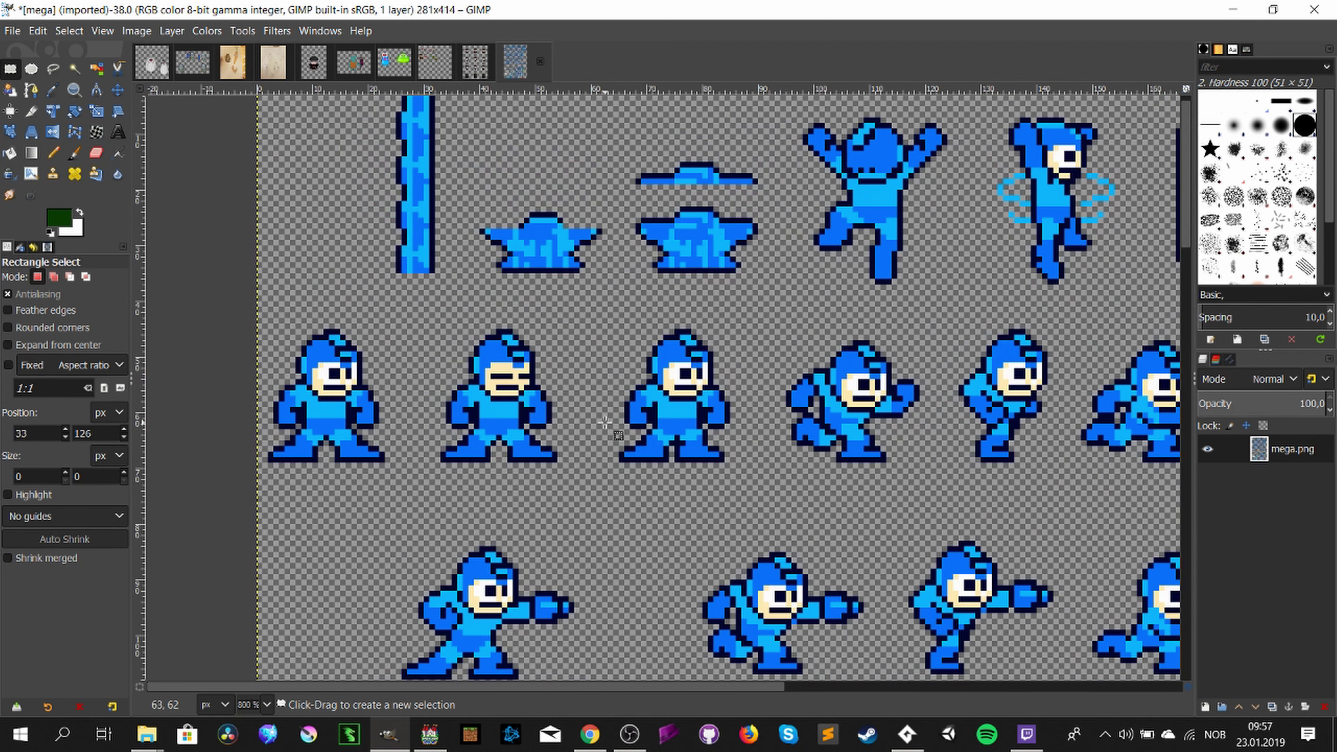
pyautogui.scroll(1, 648, 429)
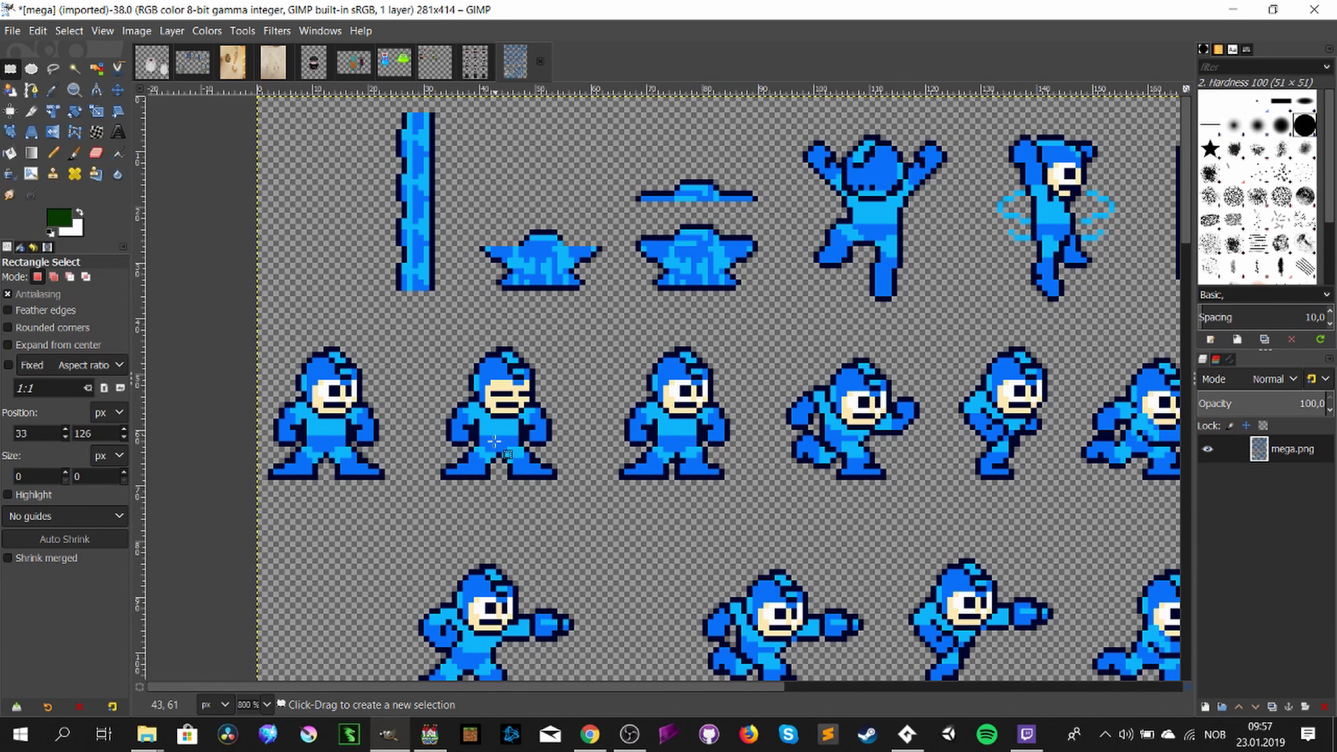
pyautogui.click(487, 64)
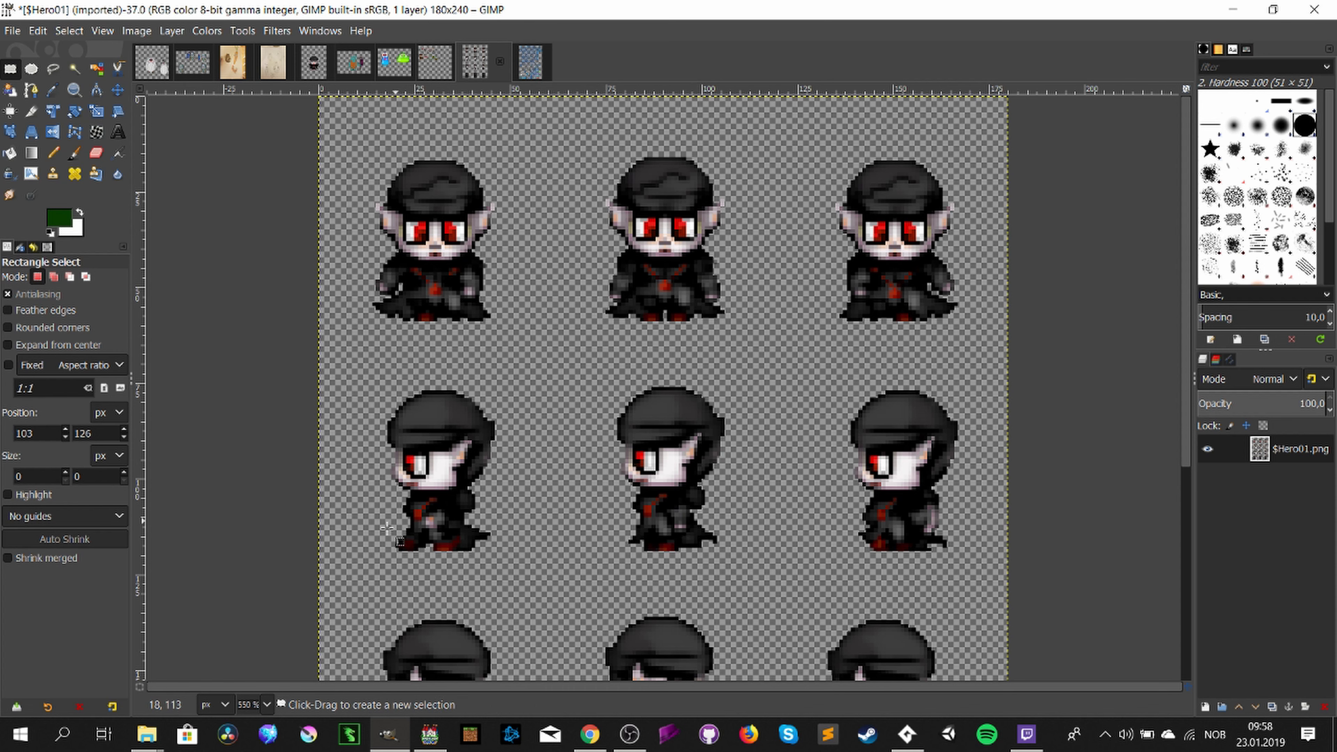
# Step: Frame the feet of the left, right and middle $Hero01 sprites with rectangle selections
pyautogui.moveTo(385, 532); pyautogui.dragTo(506, 577)
pyautogui.moveTo(848, 511); pyautogui.dragTo(975, 585)
pyautogui.click(716, 543)
pyautogui.moveTo(632, 523); pyautogui.dragTo(719, 576)
pyautogui.click(720, 575)
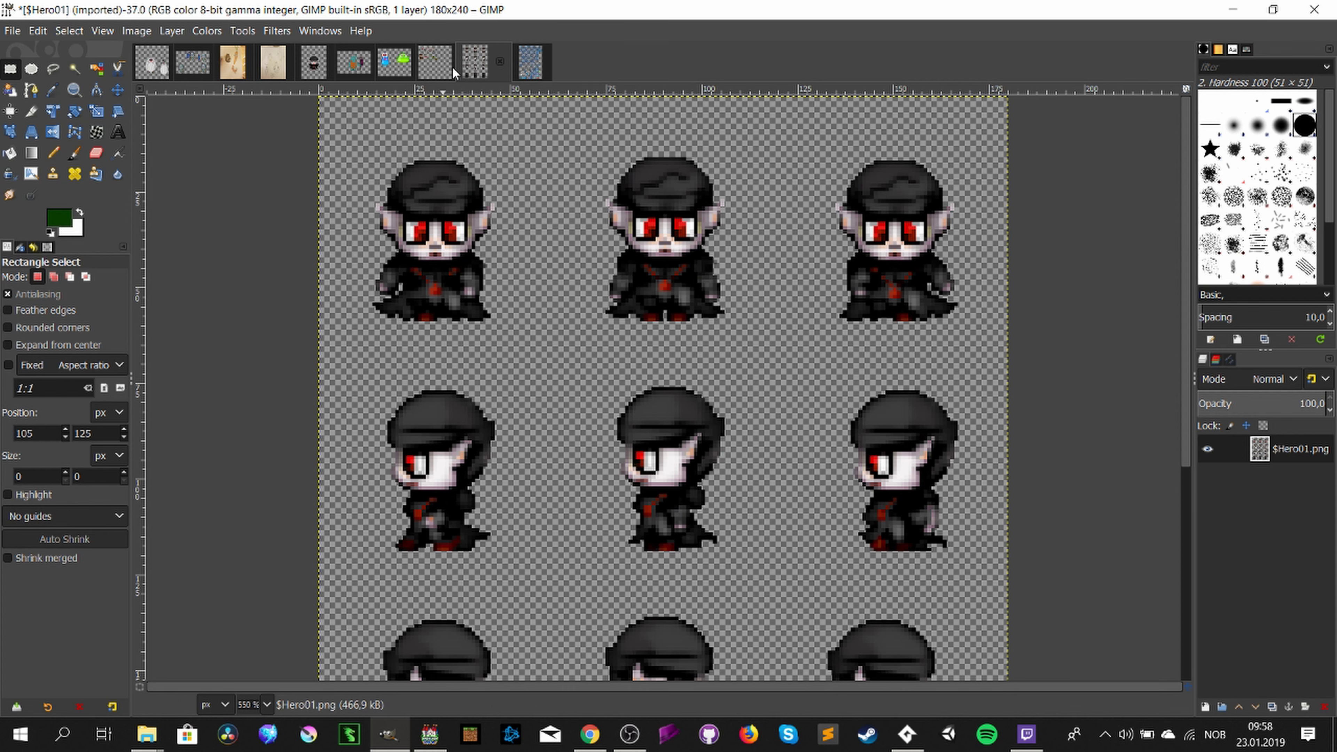
# Step: Switch to mega.png and frame the first three sprites of its middle row
pyautogui.click(527, 63)
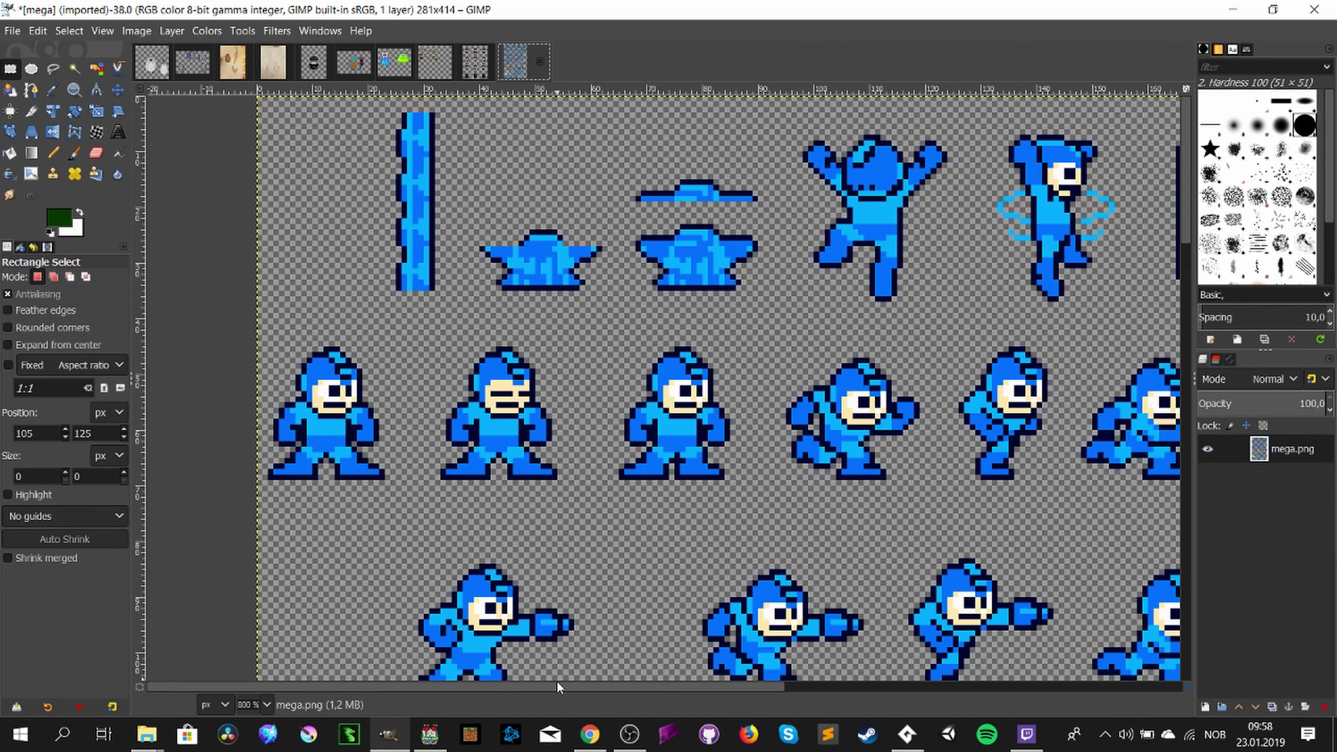
pyautogui.hscroll(3, 562, 688)
pyautogui.hscroll(-1, 593, 693)
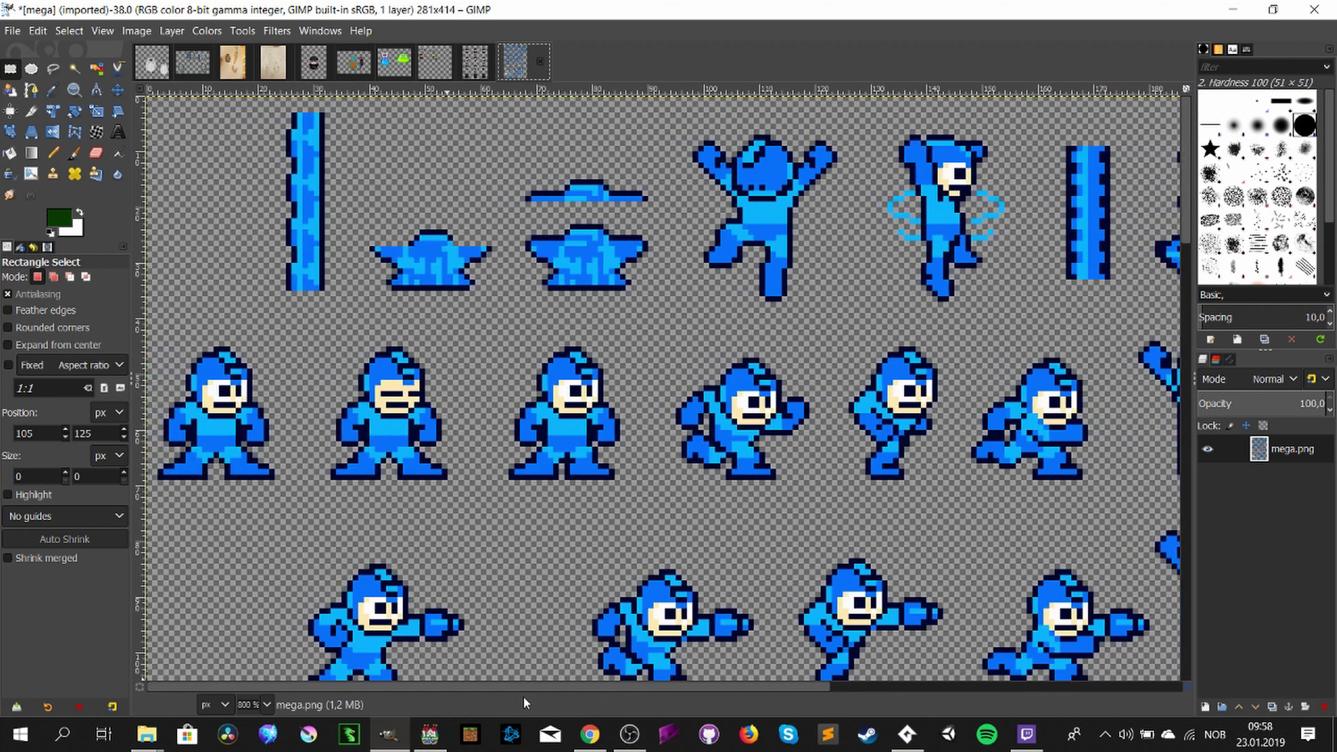
pyautogui.moveTo(158, 318); pyautogui.dragTo(649, 519)
pyautogui.click(541, 551)
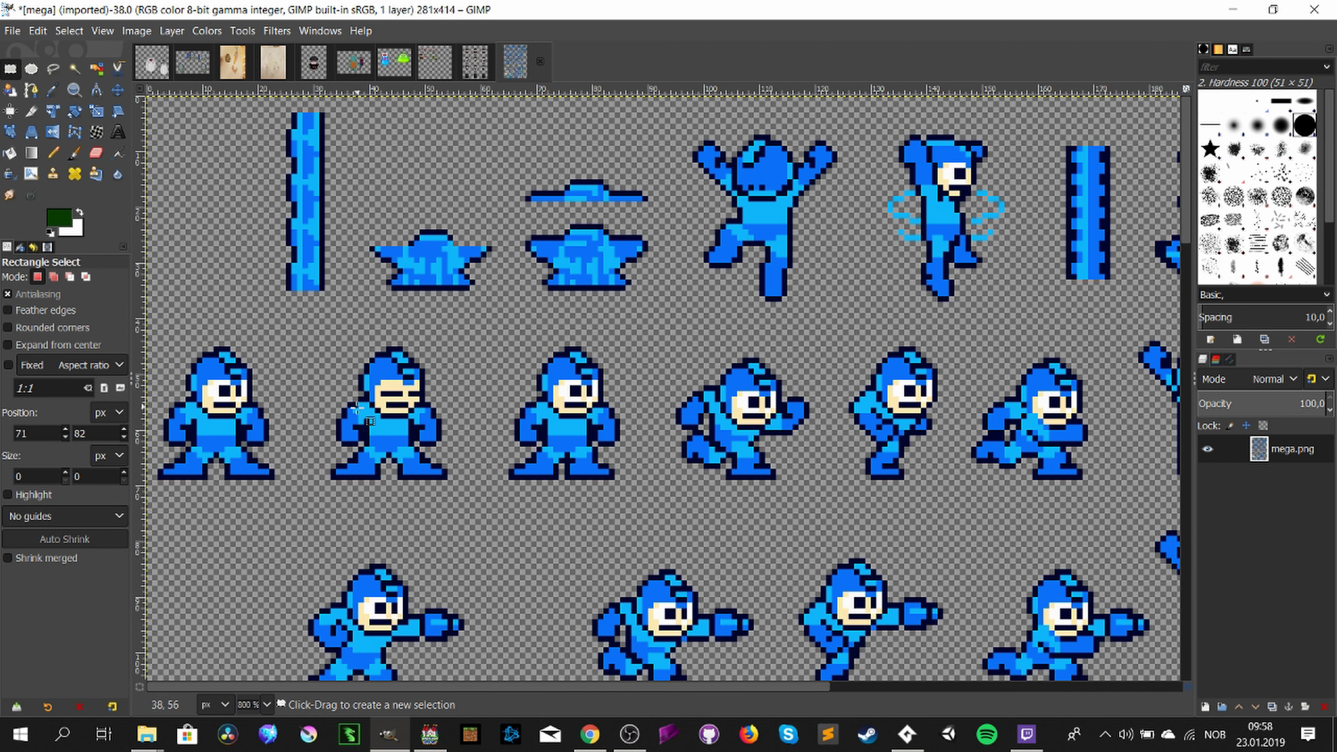
# Step: Frame the first, second and third Mega Man sprites individually, clearing each selection
pyautogui.moveTo(338, 336); pyautogui.dragTo(437, 501)
pyautogui.click(220, 420)
pyautogui.moveTo(521, 319); pyautogui.dragTo(592, 502)
pyautogui.click(566, 524)
pyautogui.moveTo(316, 329); pyautogui.dragTo(482, 505)
pyautogui.click(295, 521)
pyautogui.moveTo(152, 319); pyautogui.dragTo(286, 513)
pyautogui.click(247, 527)
pyautogui.moveTo(537, 359); pyautogui.dragTo(624, 519)
pyautogui.moveTo(363, 342); pyautogui.dragTo(458, 506)
pyautogui.click(287, 484)
pyautogui.moveTo(287, 484); pyautogui.dragTo(163, 508)
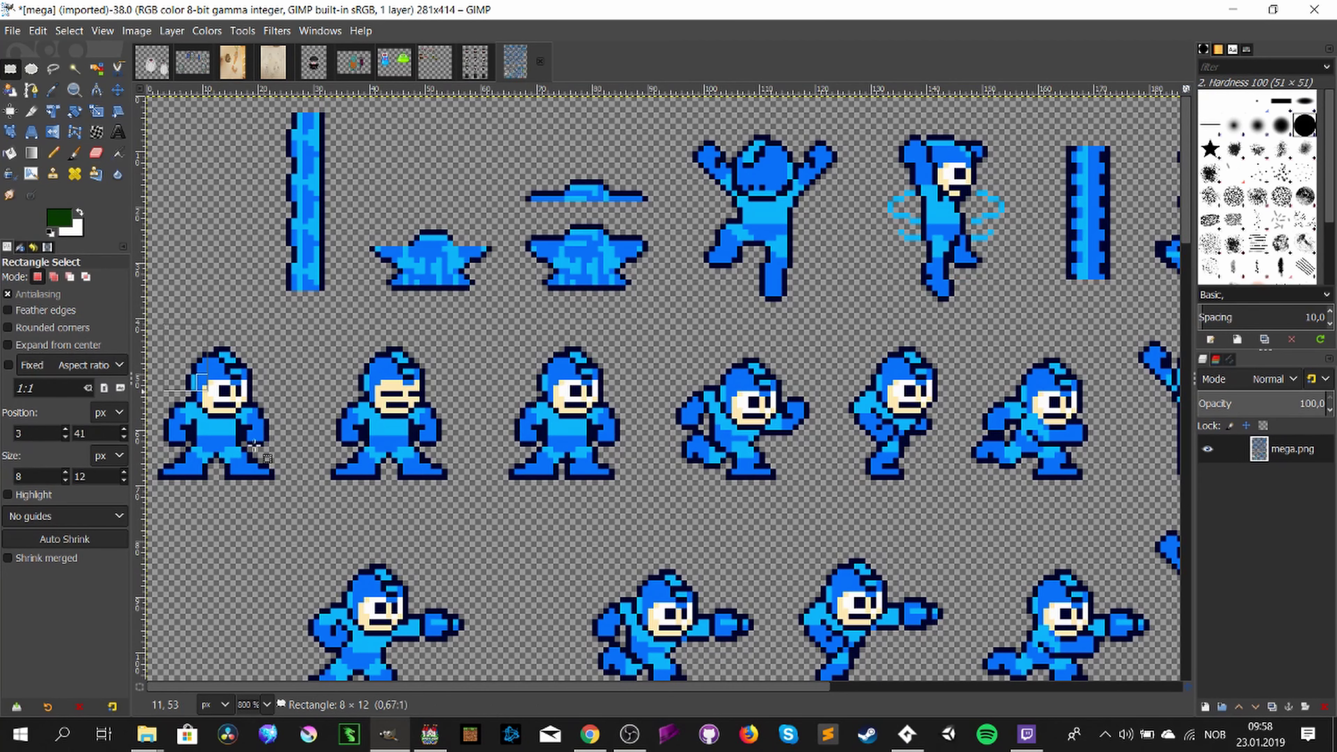
pyautogui.click(283, 523)
# Step: Measure a Mega Man sprite frame at about 18 × 27 px, then deselect
pyautogui.moveTo(509, 692); pyautogui.dragTo(480, 706)
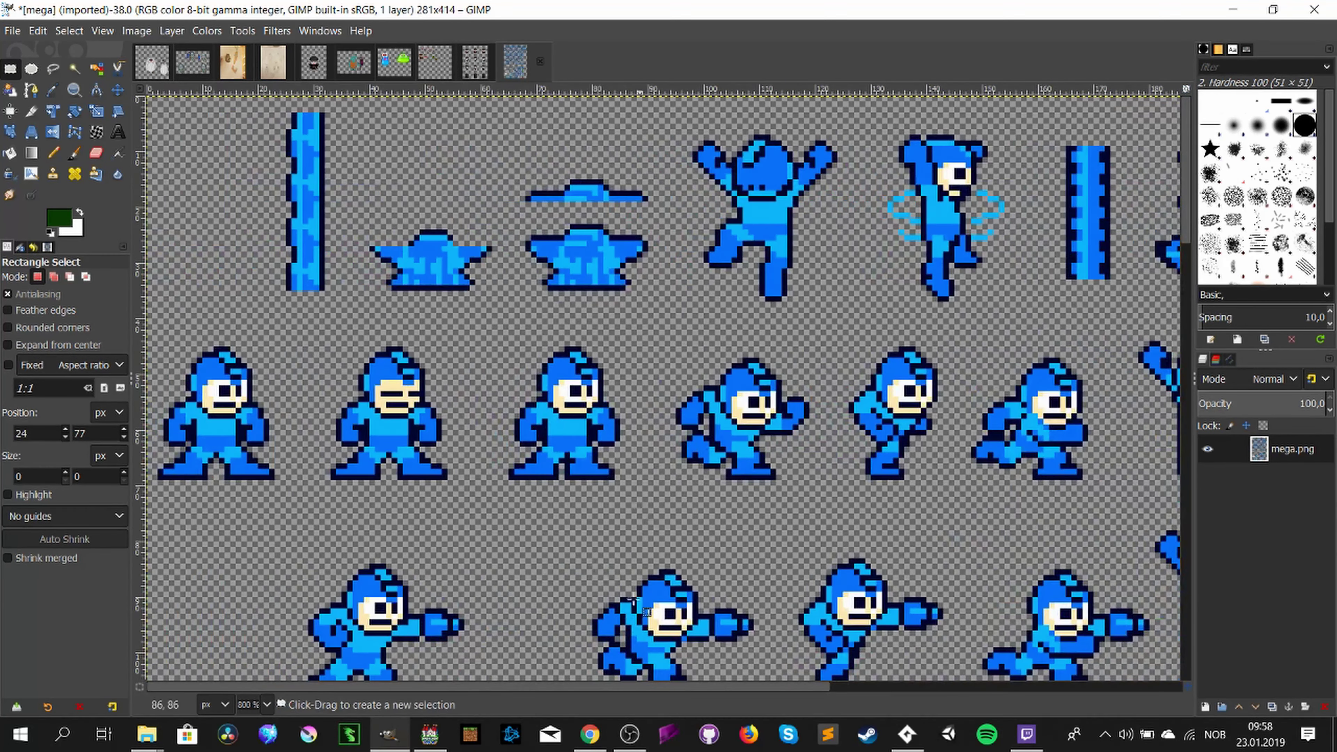
pyautogui.moveTo(606, 686); pyautogui.dragTo(762, 711)
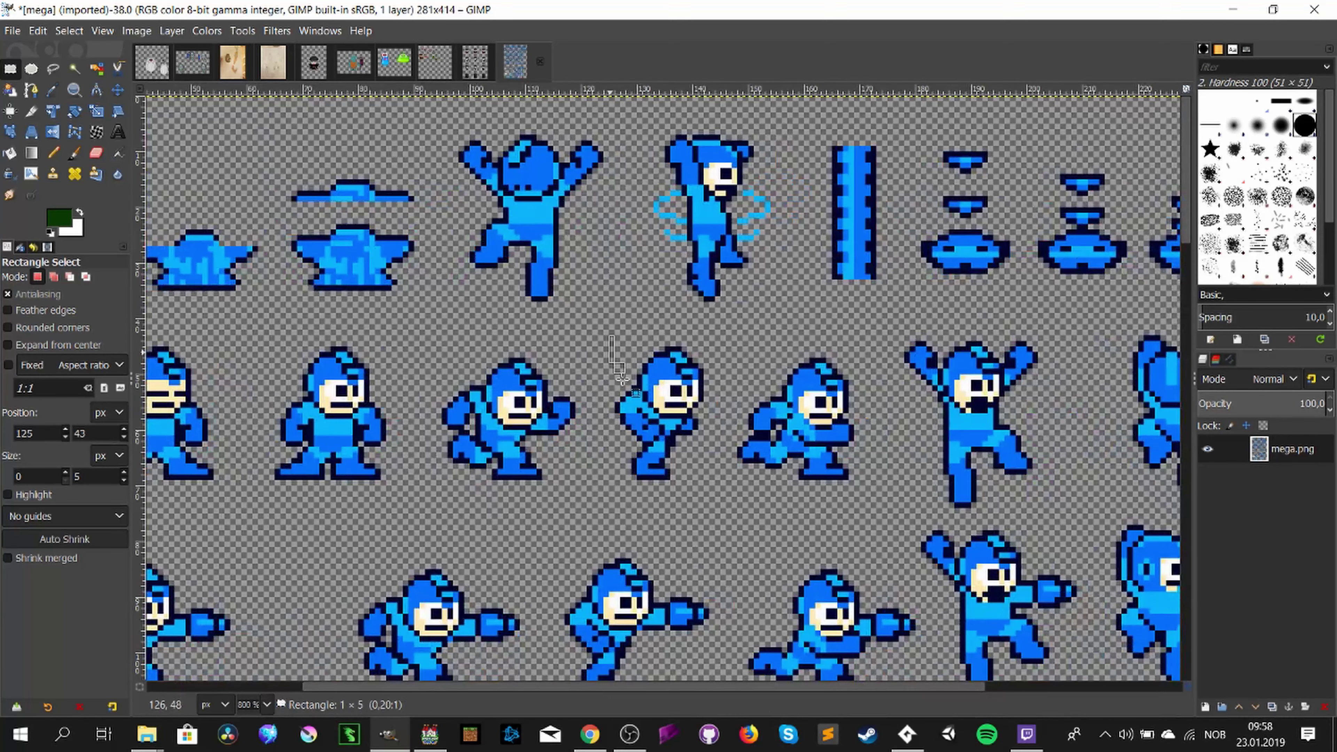
pyautogui.moveTo(441, 358); pyautogui.dragTo(574, 506)
pyautogui.click(564, 533)
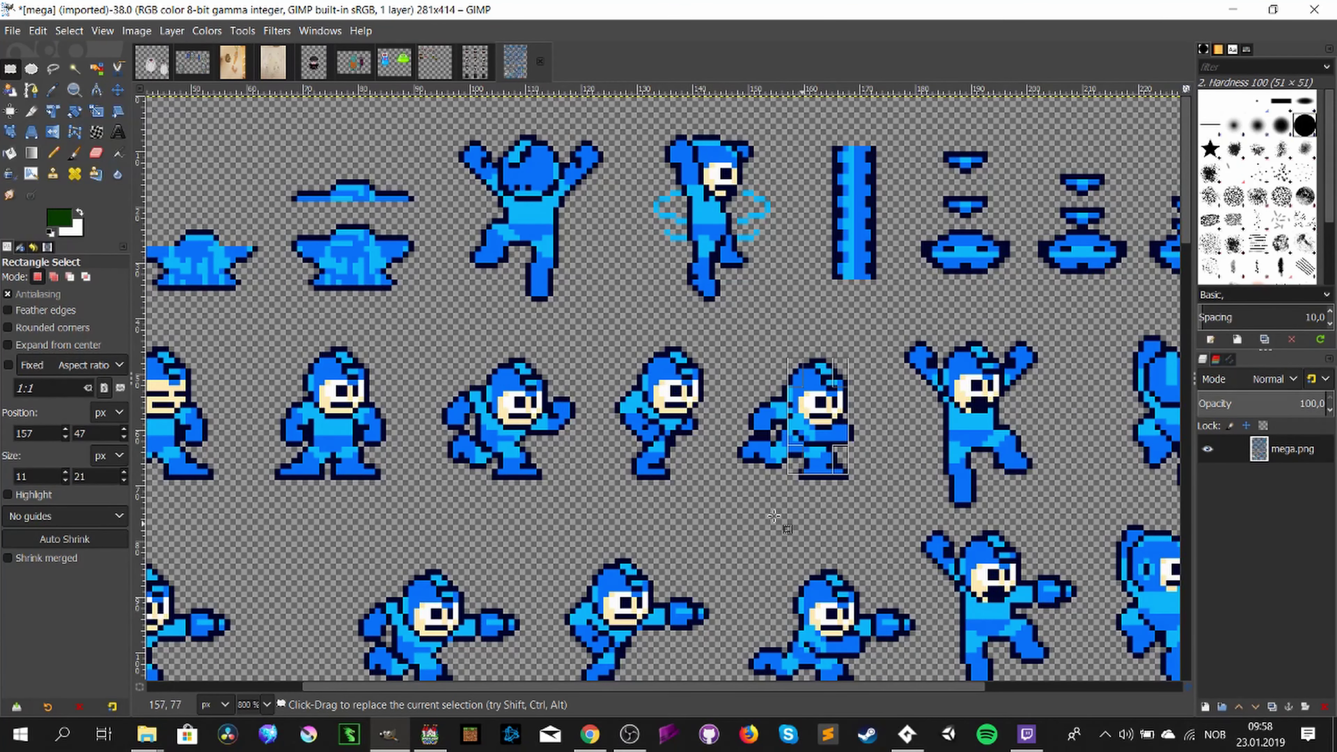
pyautogui.moveTo(448, 335); pyautogui.dragTo(551, 493)
pyautogui.click(537, 514)
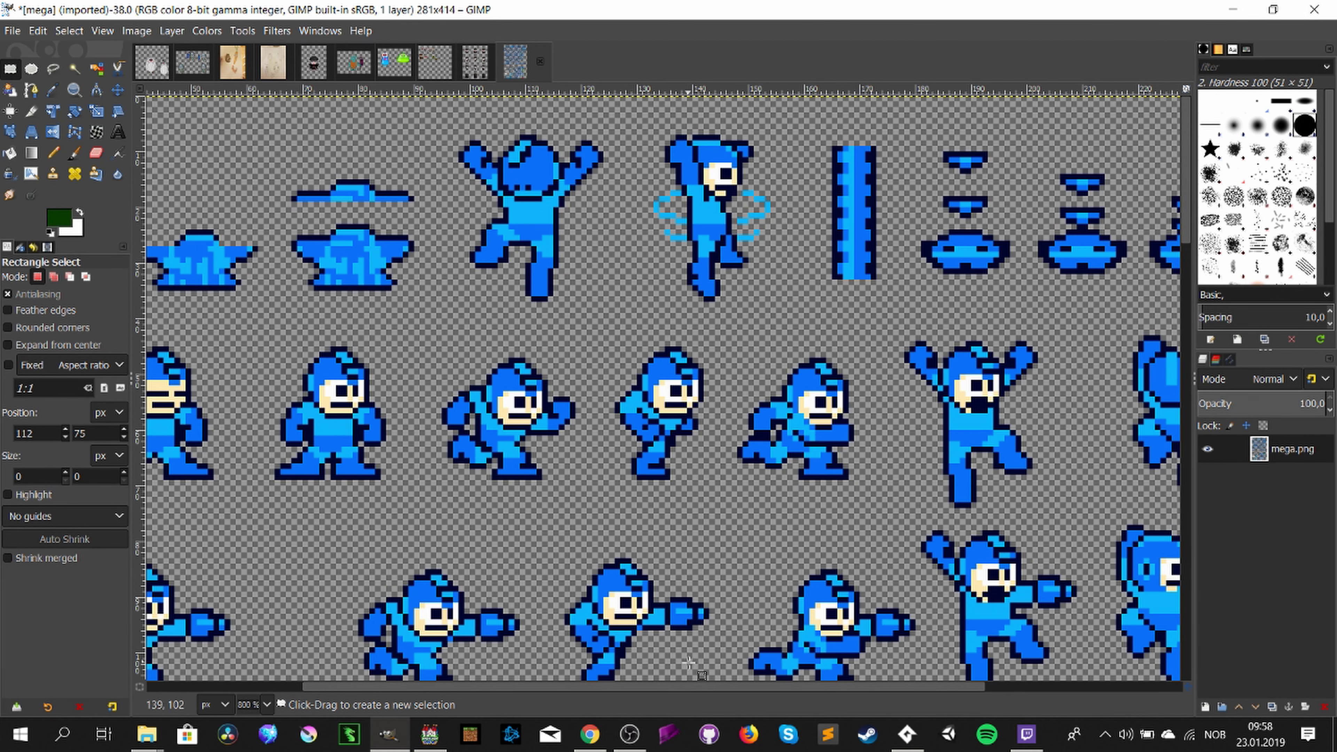
# Step: Measure the jumping Mega Man sprite at 36 × 39 px and deselect
pyautogui.scroll(-3, 690, 664)
pyautogui.keyDown('shift'); pyautogui.hscroll(5, 696, 679); pyautogui.keyUp('shift')
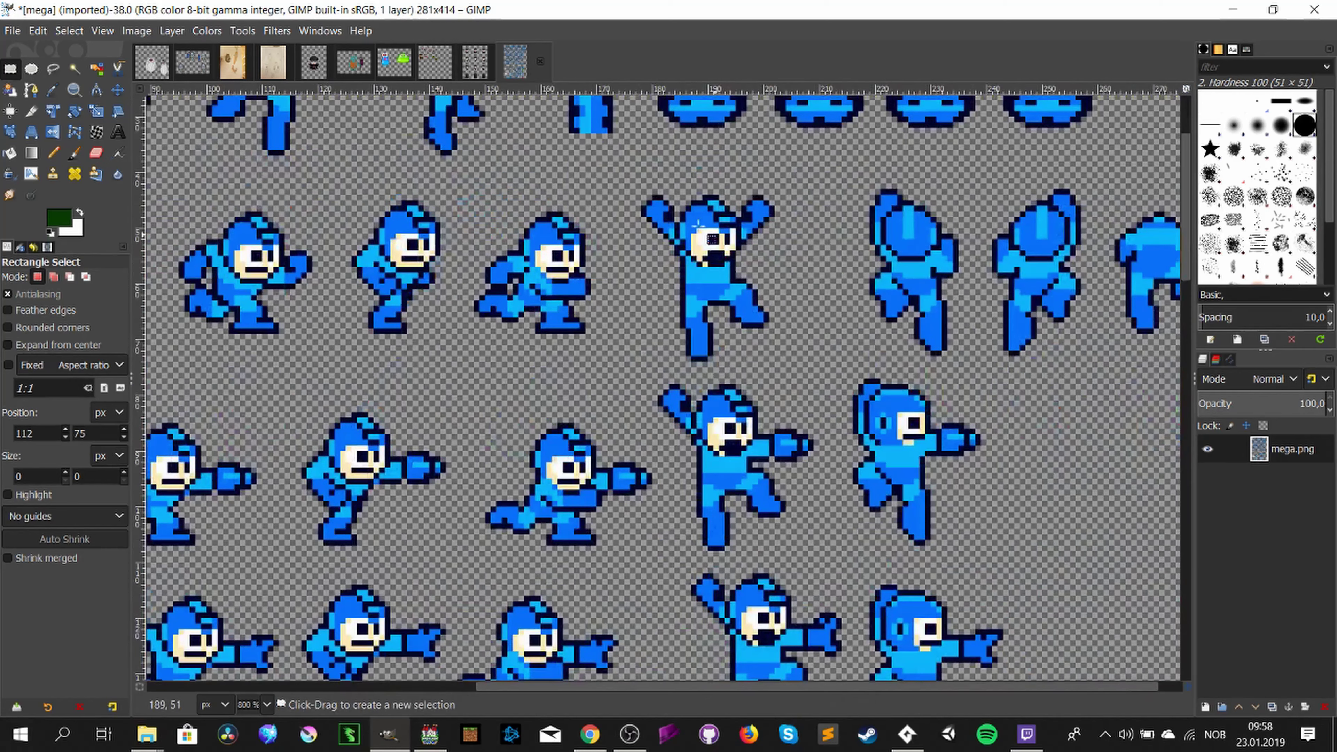
pyautogui.moveTo(608, 162); pyautogui.dragTo(808, 377)
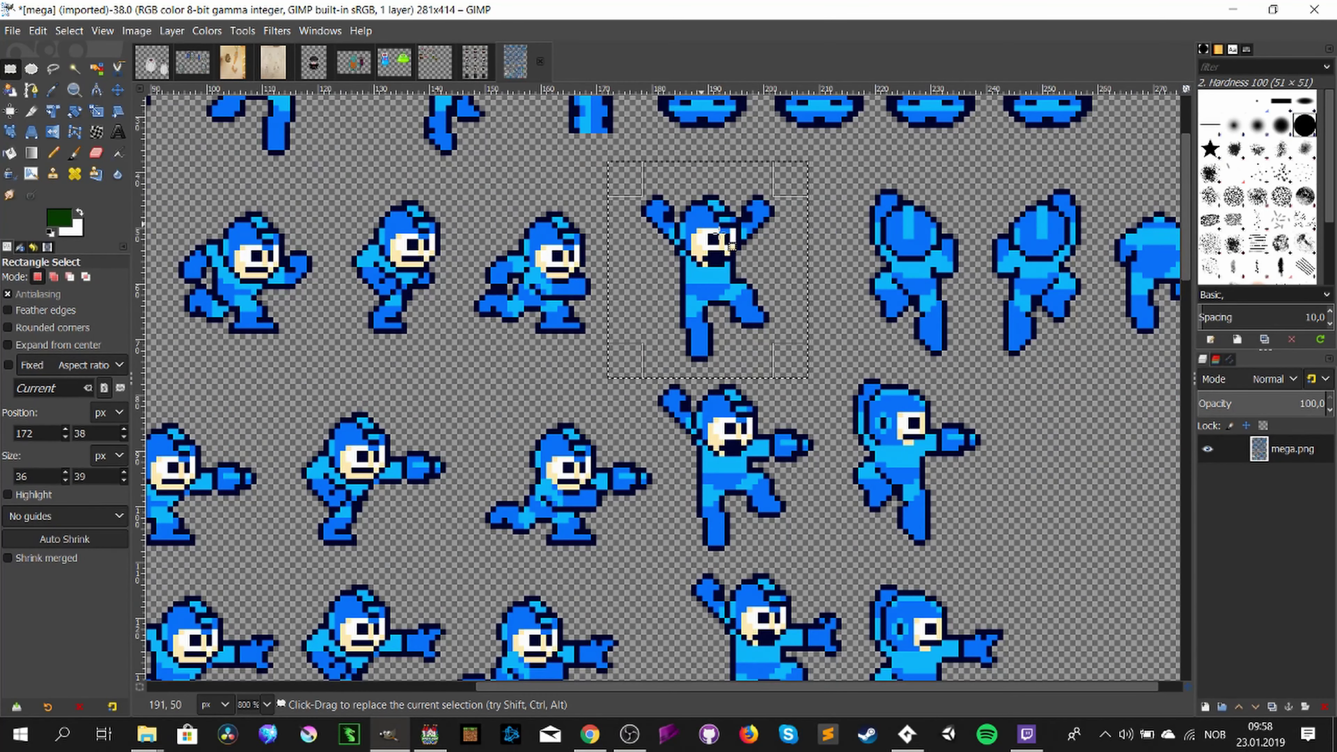
pyautogui.click(842, 289)
# Step: Select the three running sprites to gauge their span, then clear the selections
pyautogui.scroll(3, 836, 310)
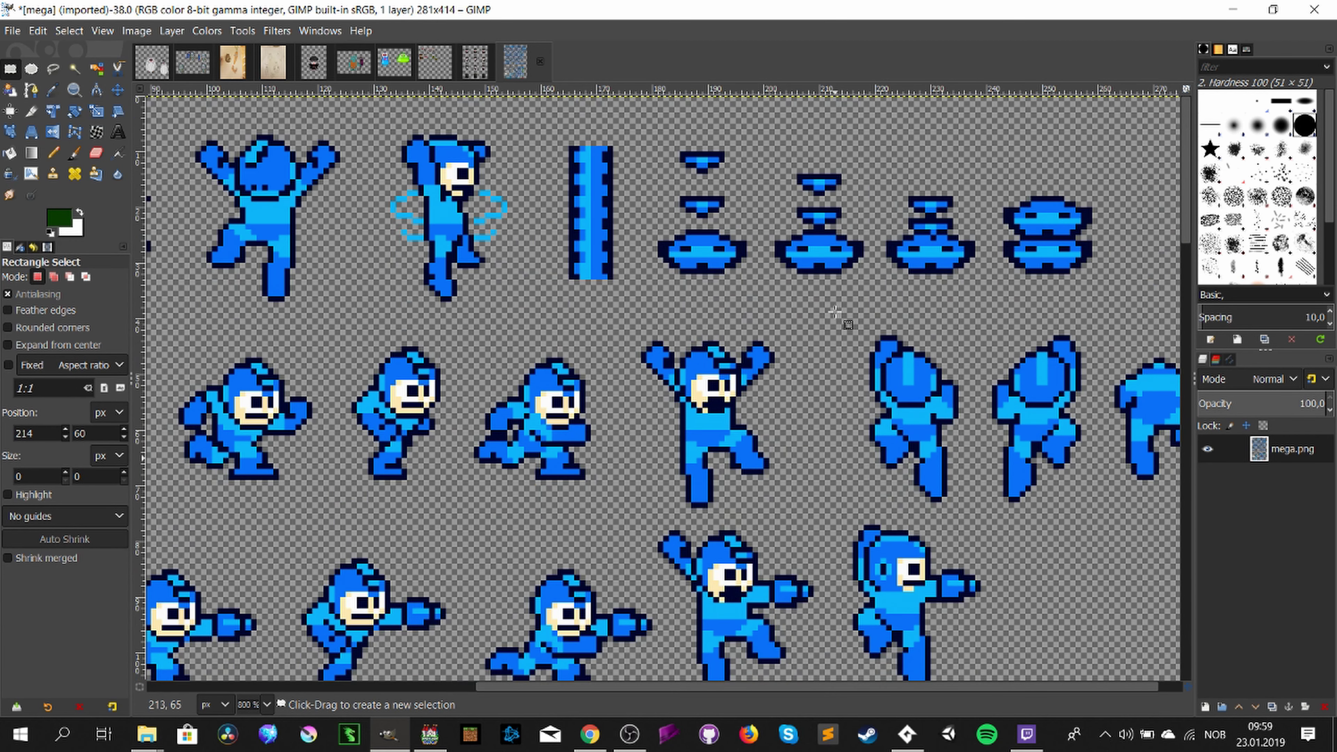
pyautogui.scroll(-5, 835, 312)
pyautogui.hscroll(-3, 489, 687)
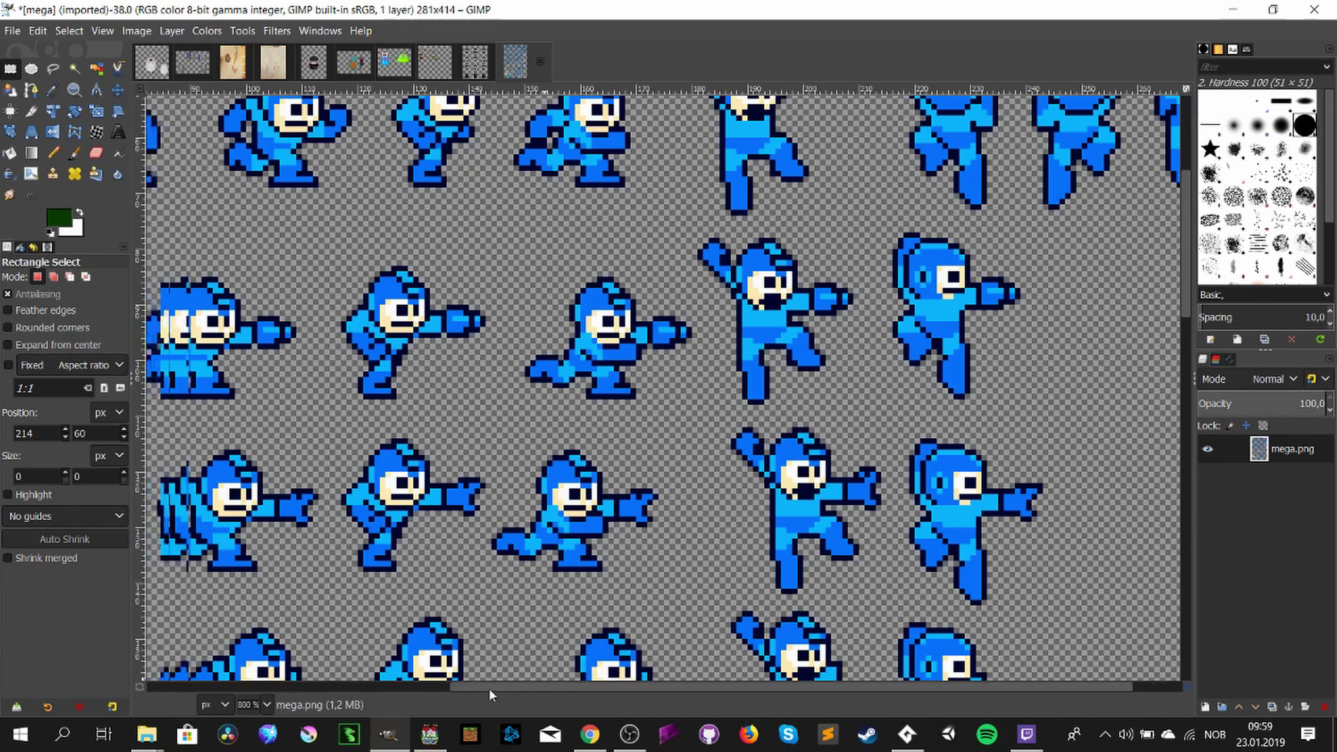
pyautogui.moveTo(258, 261); pyautogui.dragTo(666, 457)
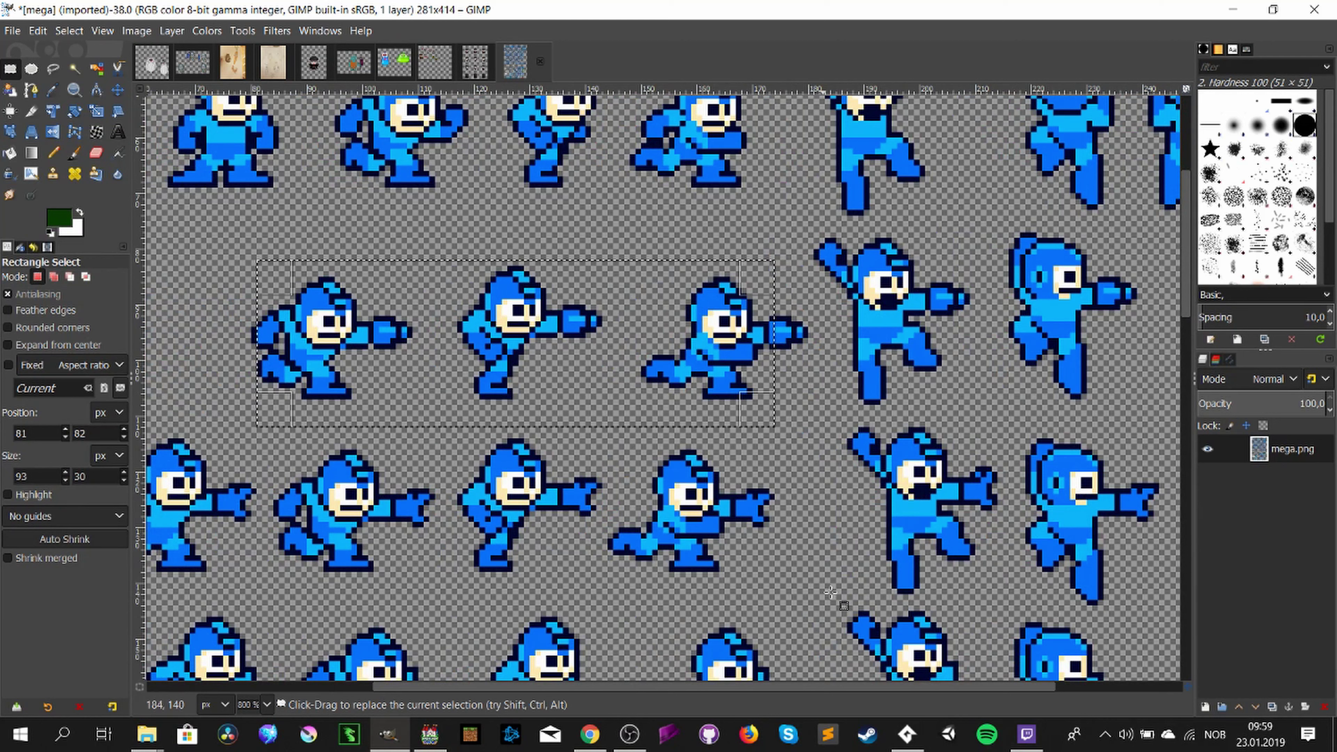
pyautogui.click(831, 592)
pyautogui.moveTo(708, 679); pyautogui.dragTo(730, 685)
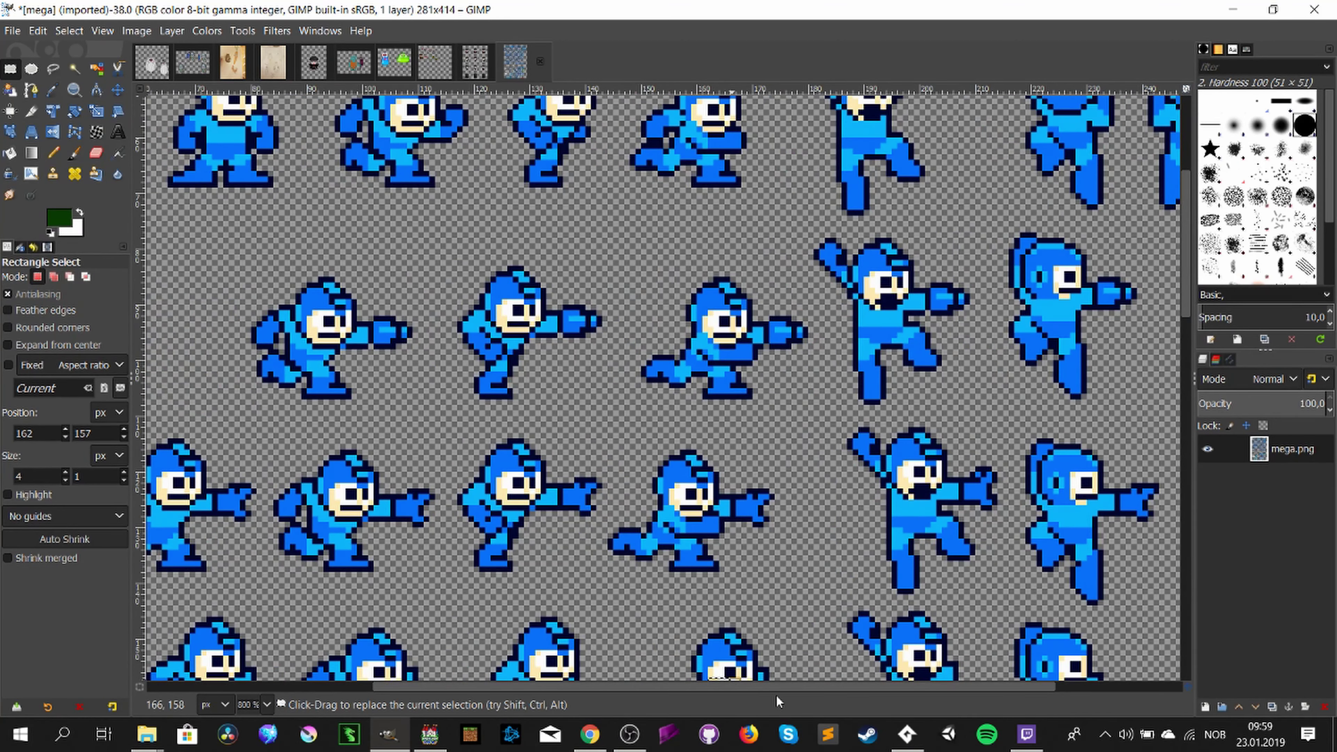
pyautogui.click(890, 263)
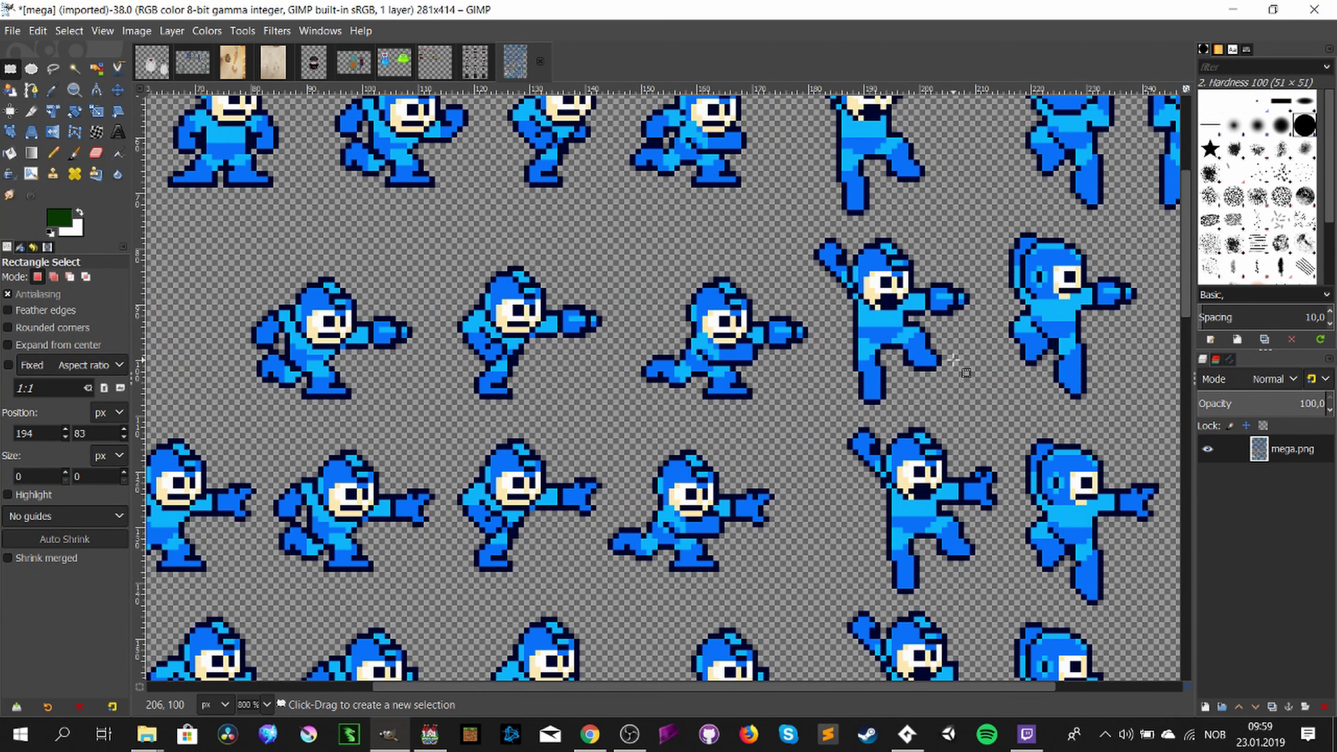
pyautogui.keyDown('ctrl'); pyautogui.scroll(-4, 780, 419); pyautogui.keyUp('ctrl')
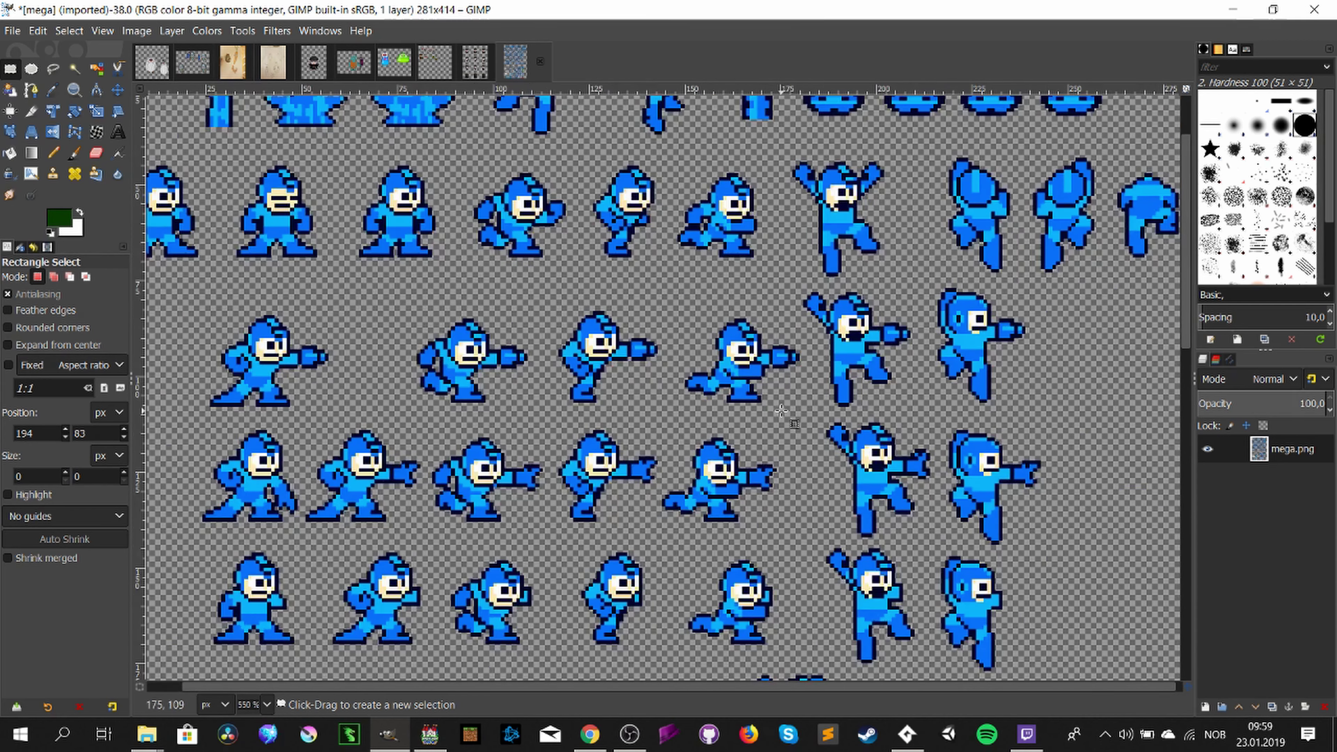
pyautogui.scroll(5, 684, 383)
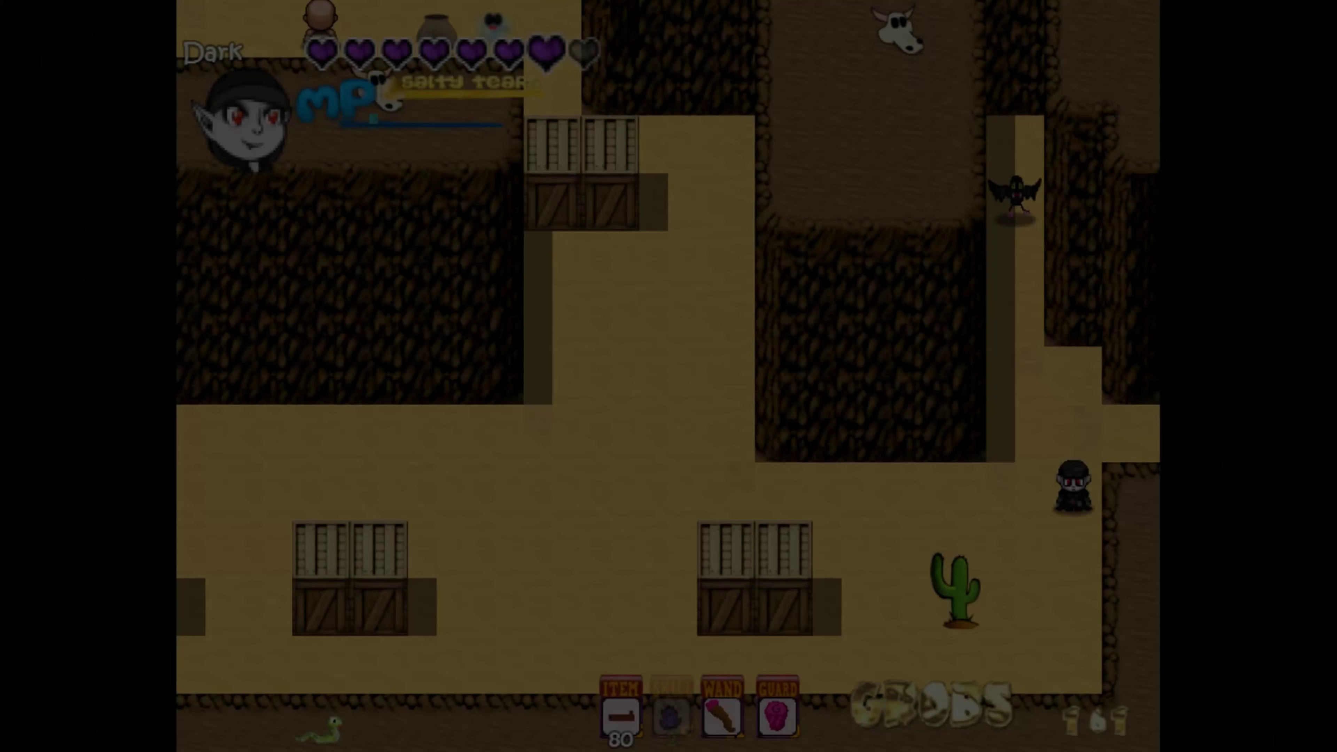
# Step: Walk the hero left across the desert, firing the Flute Gun three times (80 to 77)
pyautogui.press('Left')
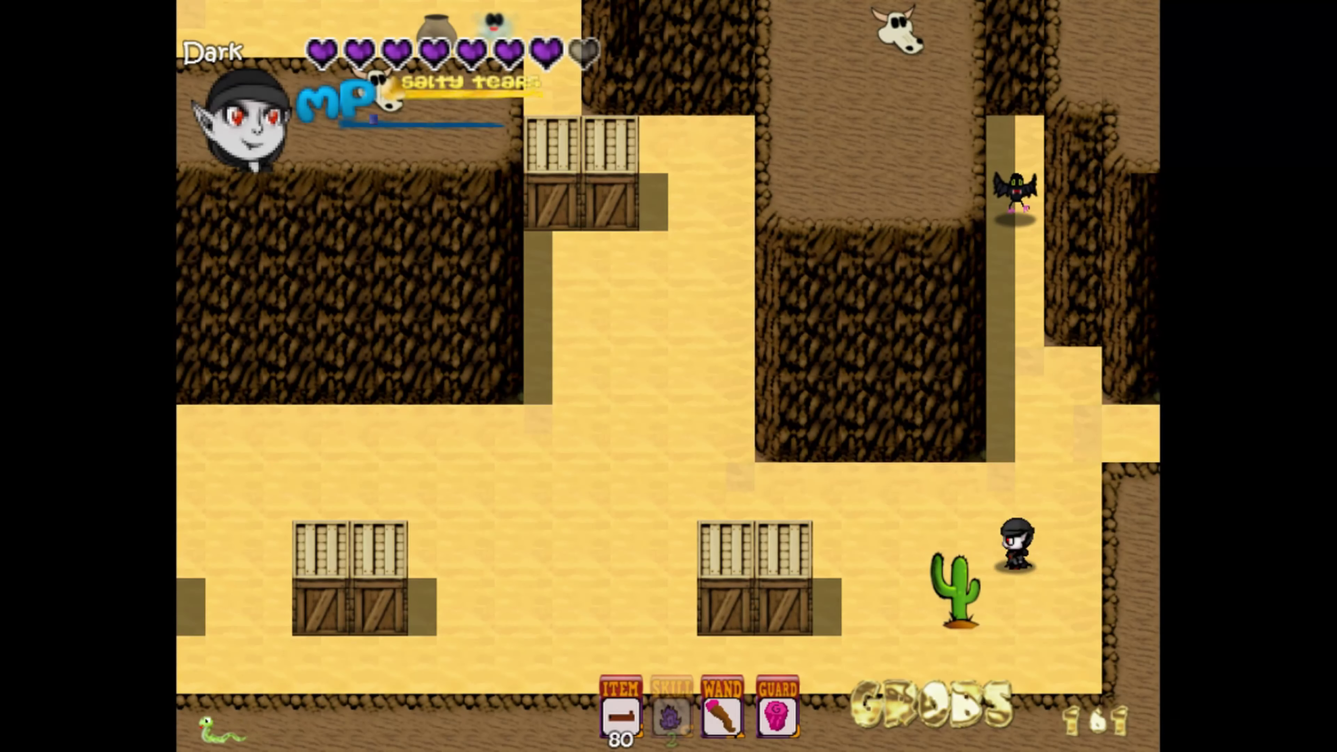
pyautogui.press('Up')
pyautogui.press('Left')
pyautogui.press('a')
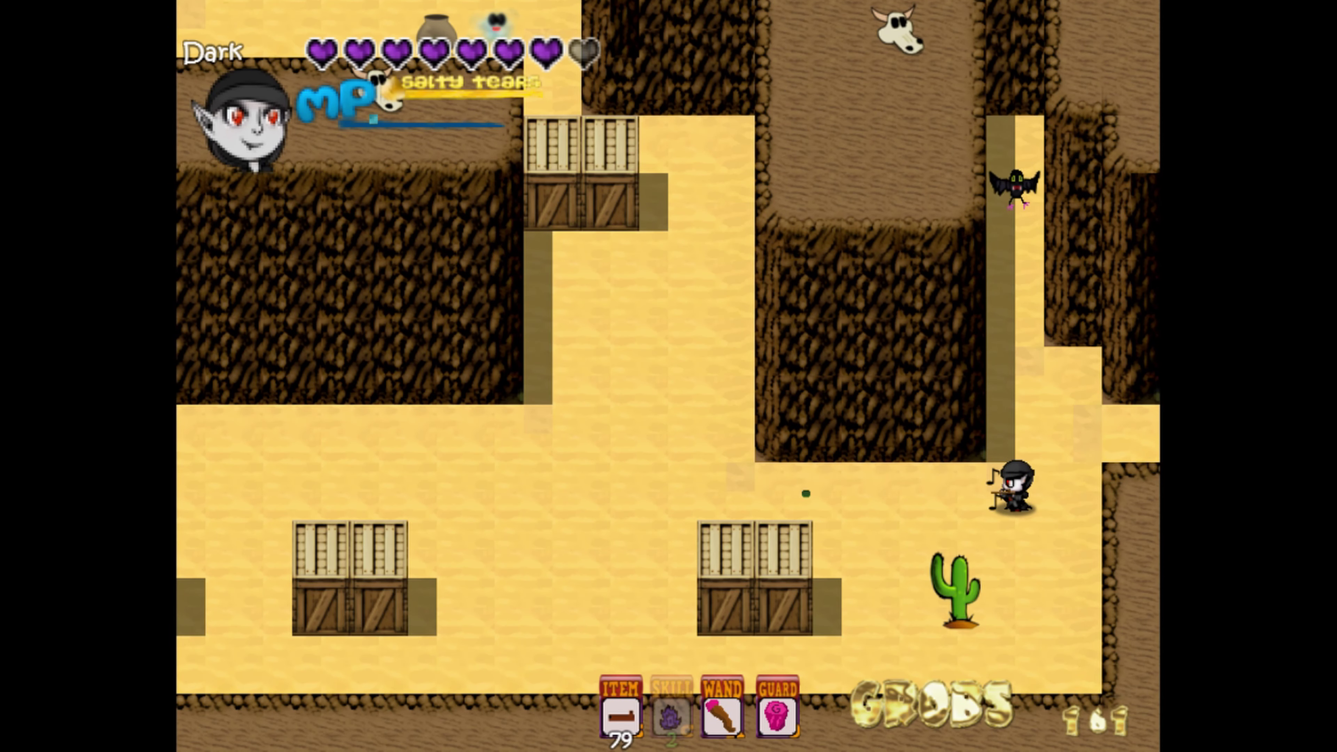
pyautogui.press('Down')
pyautogui.press('Down')
pyautogui.press('Left')
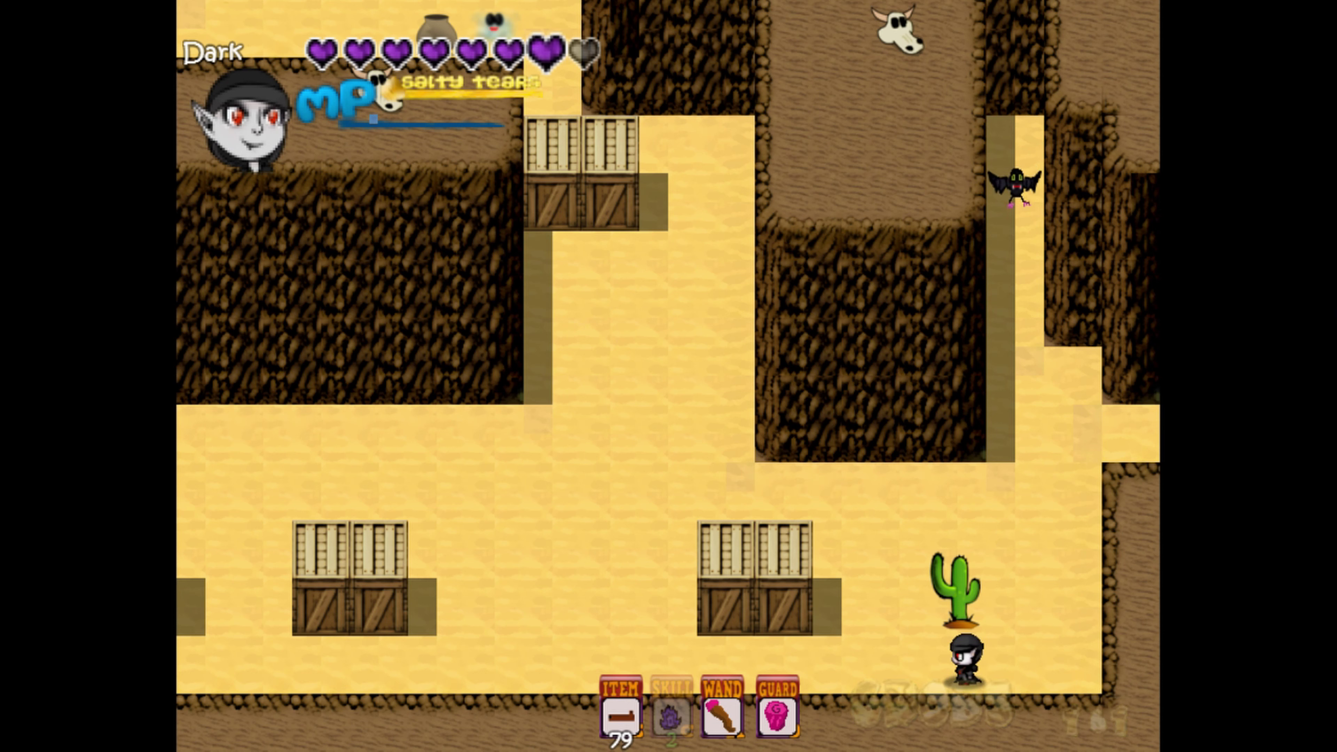
pyautogui.press('a')
pyautogui.press('Right')
pyautogui.press('Right')
pyautogui.press('Up')
pyautogui.press('a')
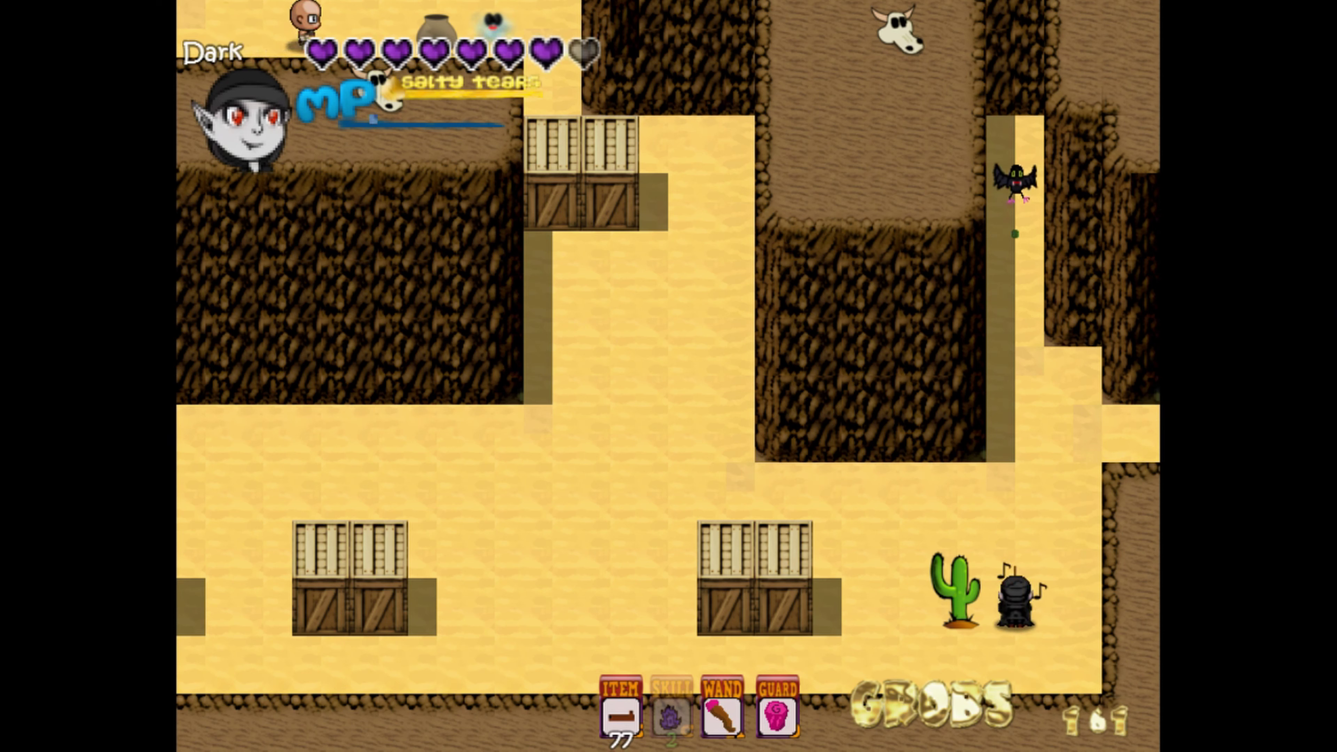
# Step: Walk the hero back and forth around the cactus and along the bottom row
pyautogui.press('Down')
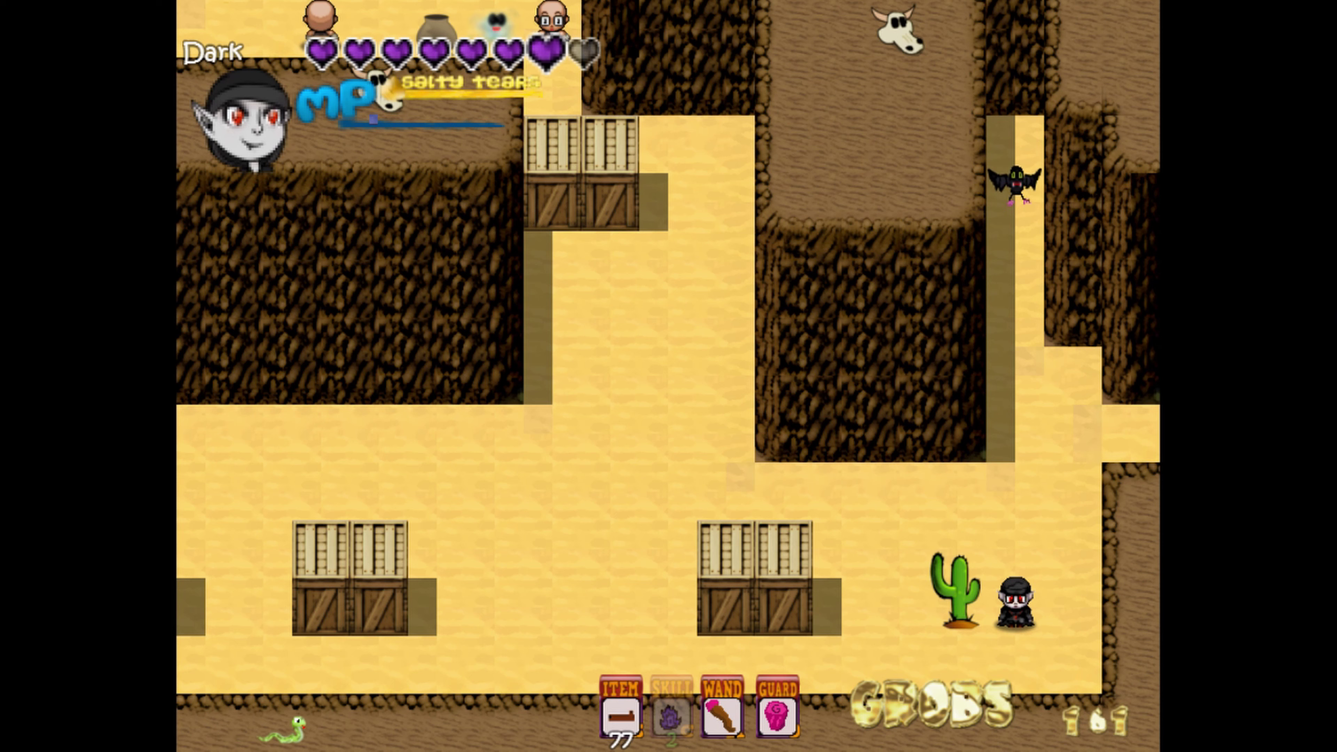
pyautogui.press('Right')
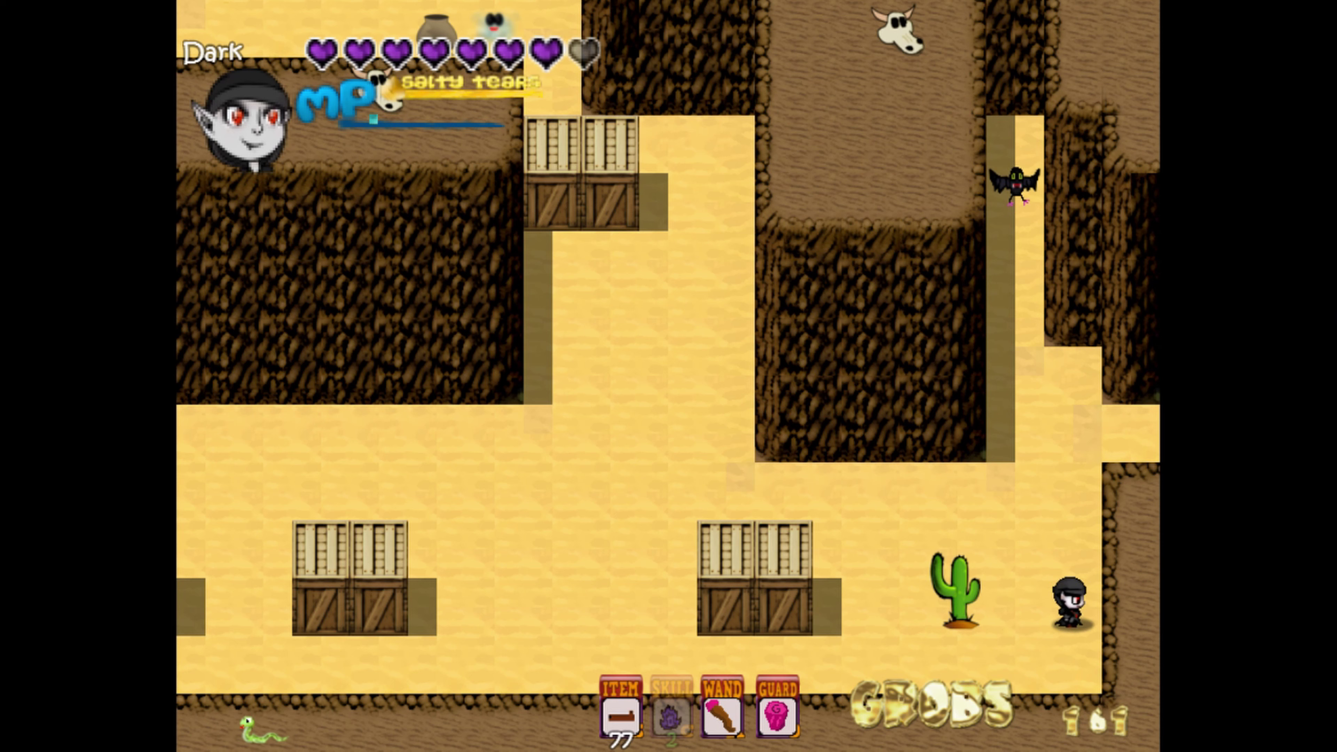
pyautogui.press('Left')
pyautogui.press('Down')
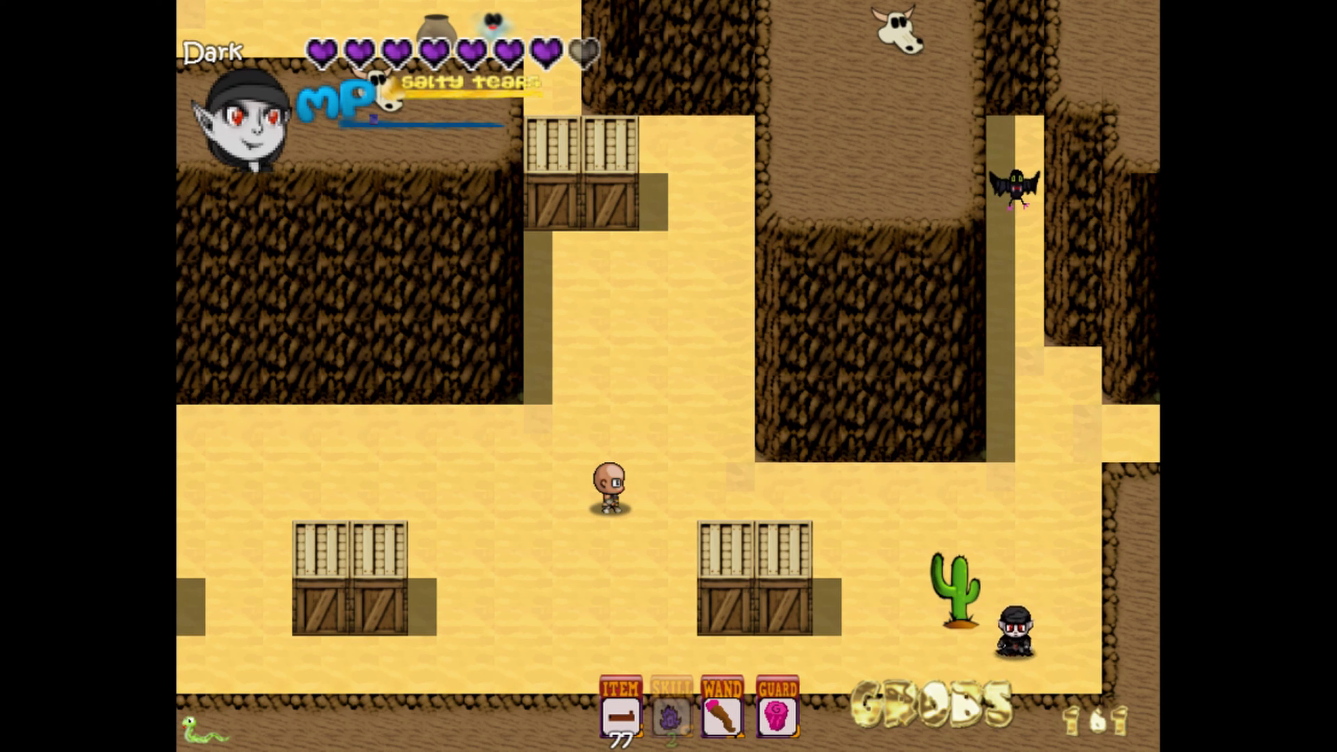
pyautogui.press('Left')
pyautogui.press('Right')
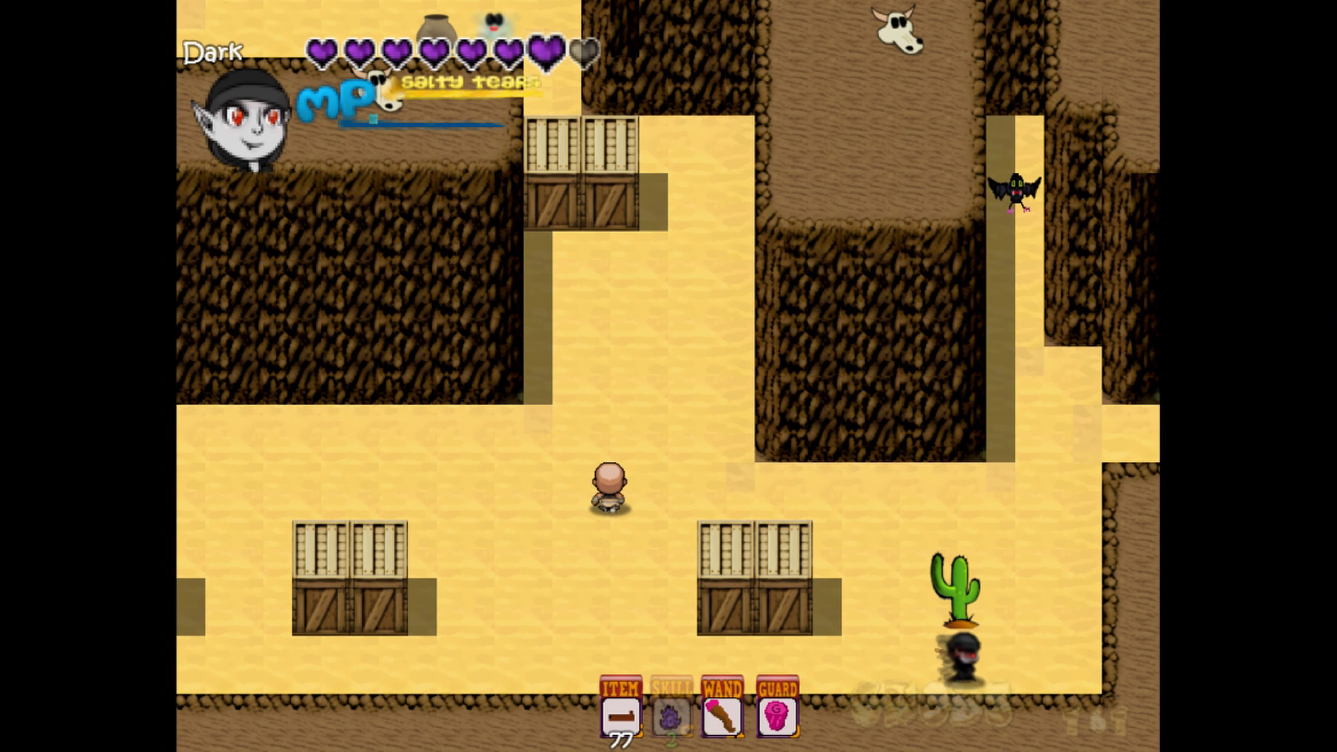
pyautogui.press('Left')
pyautogui.press('Left')
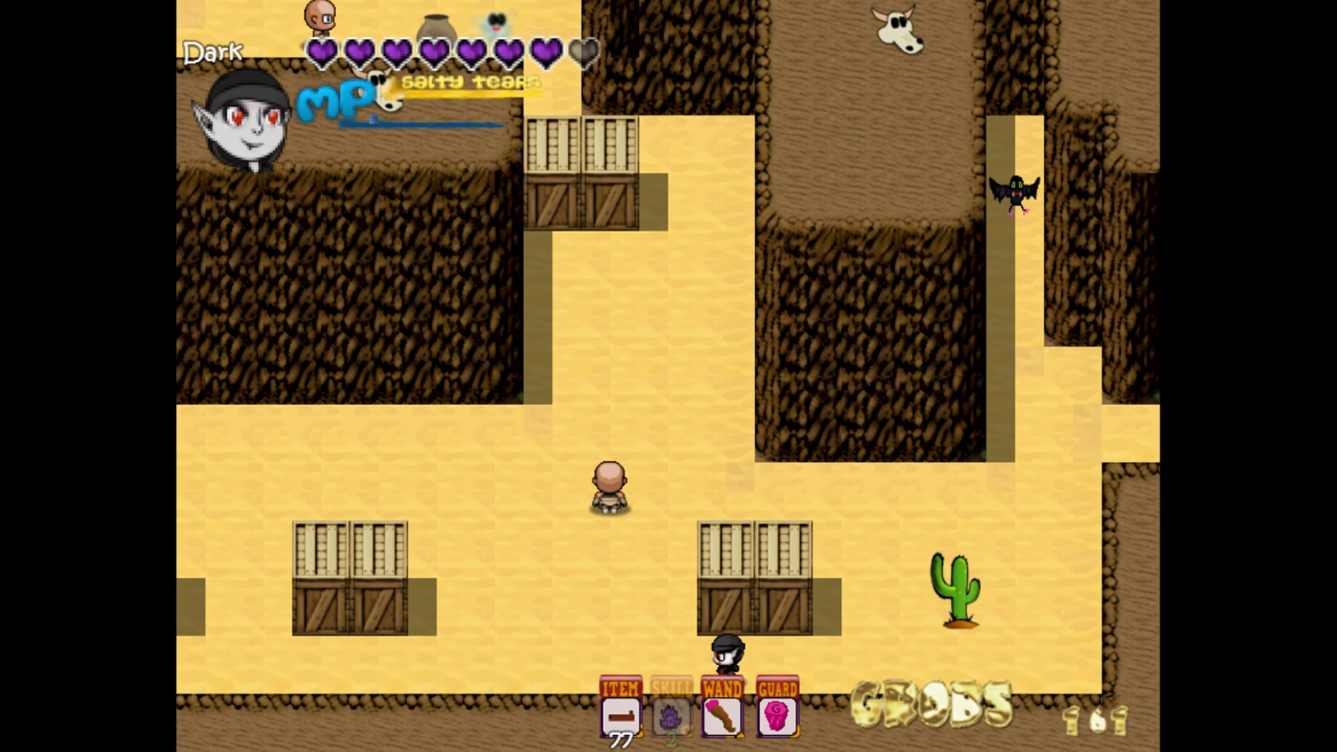
pyautogui.press('Right')
pyautogui.press('Left')
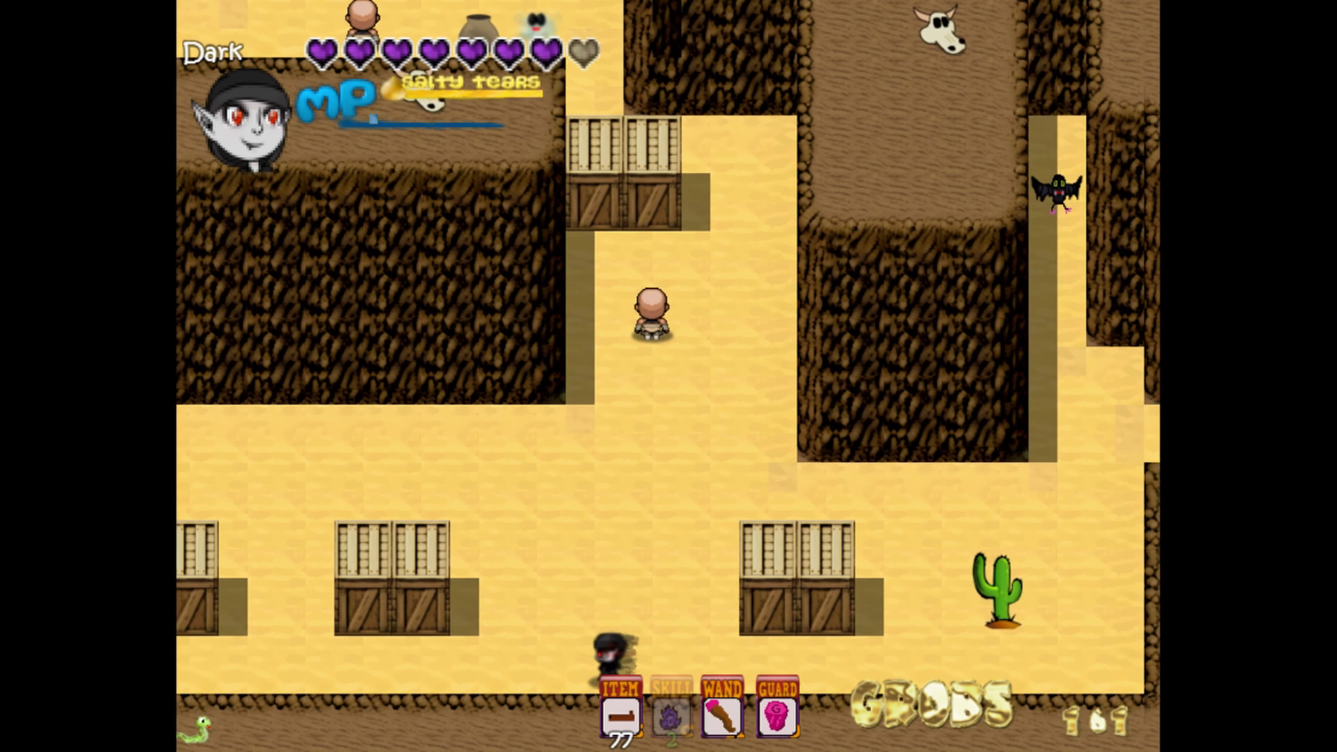
pyautogui.press('Right')
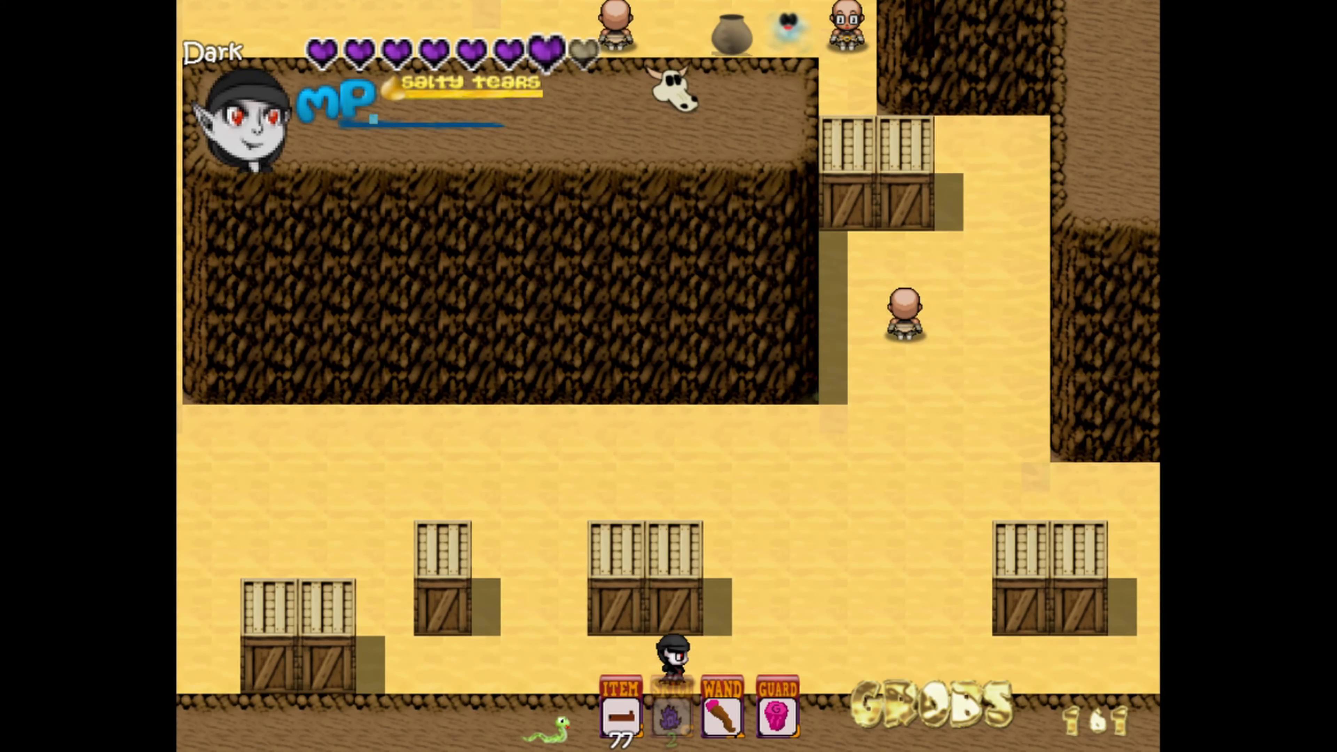
# Step: Equip Imp Ale from the inventory, drink one, and cast two Void Blasts
pyautogui.press('Escape')
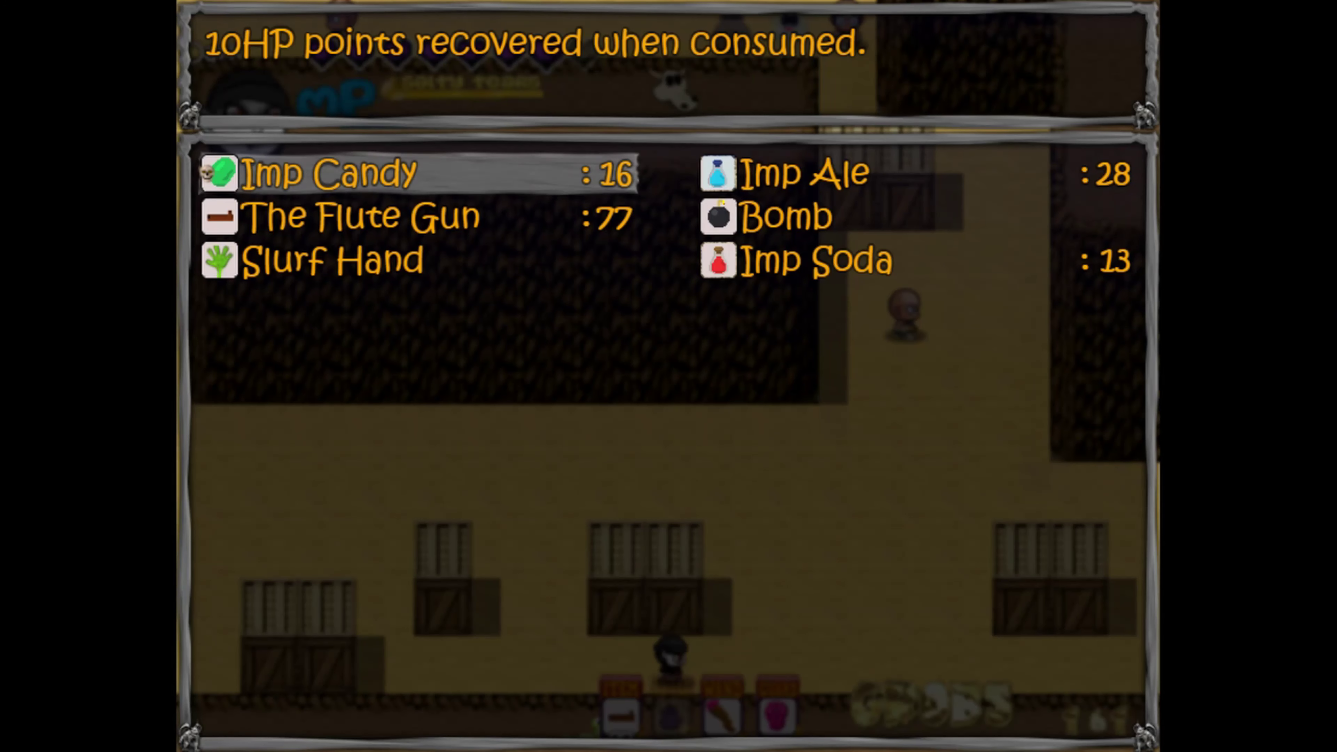
pyautogui.press('Down')
pyautogui.press('Right')
pyautogui.press('Up')
pyautogui.press('Return')
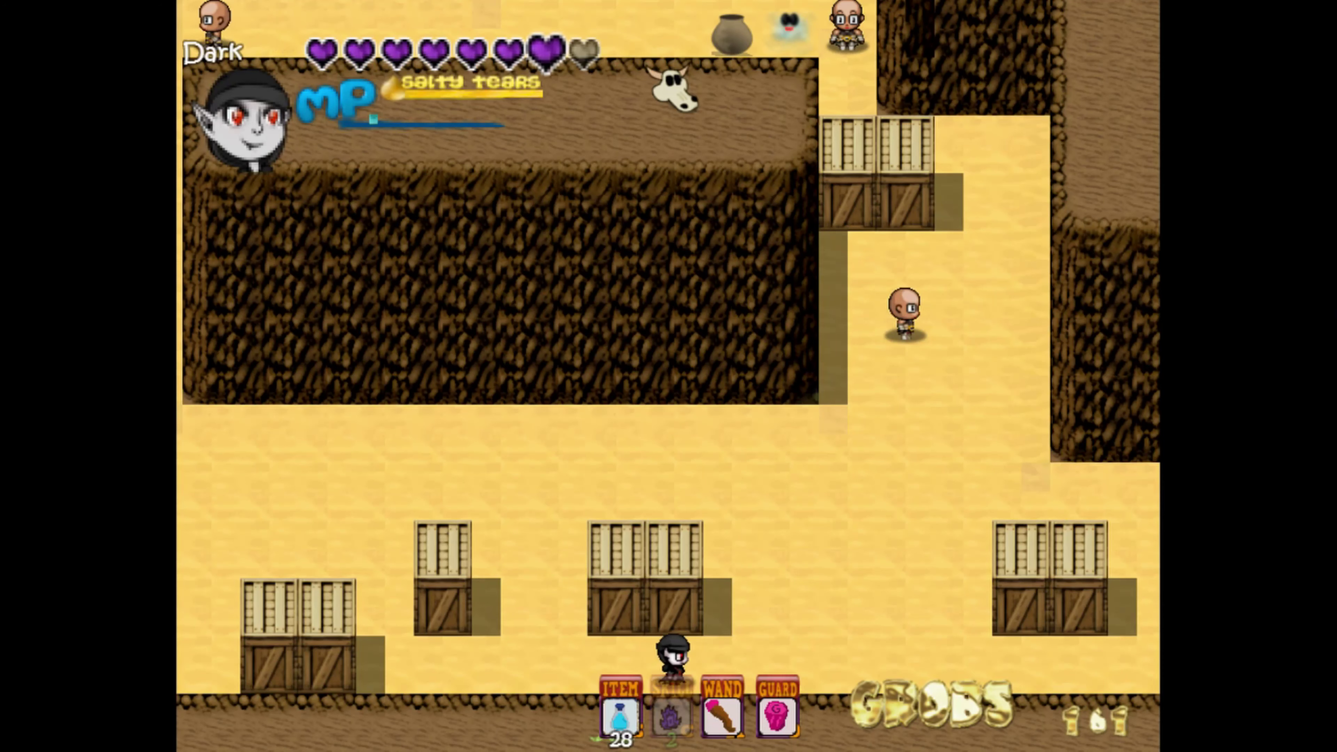
pyautogui.press('z')
pyautogui.press('x')
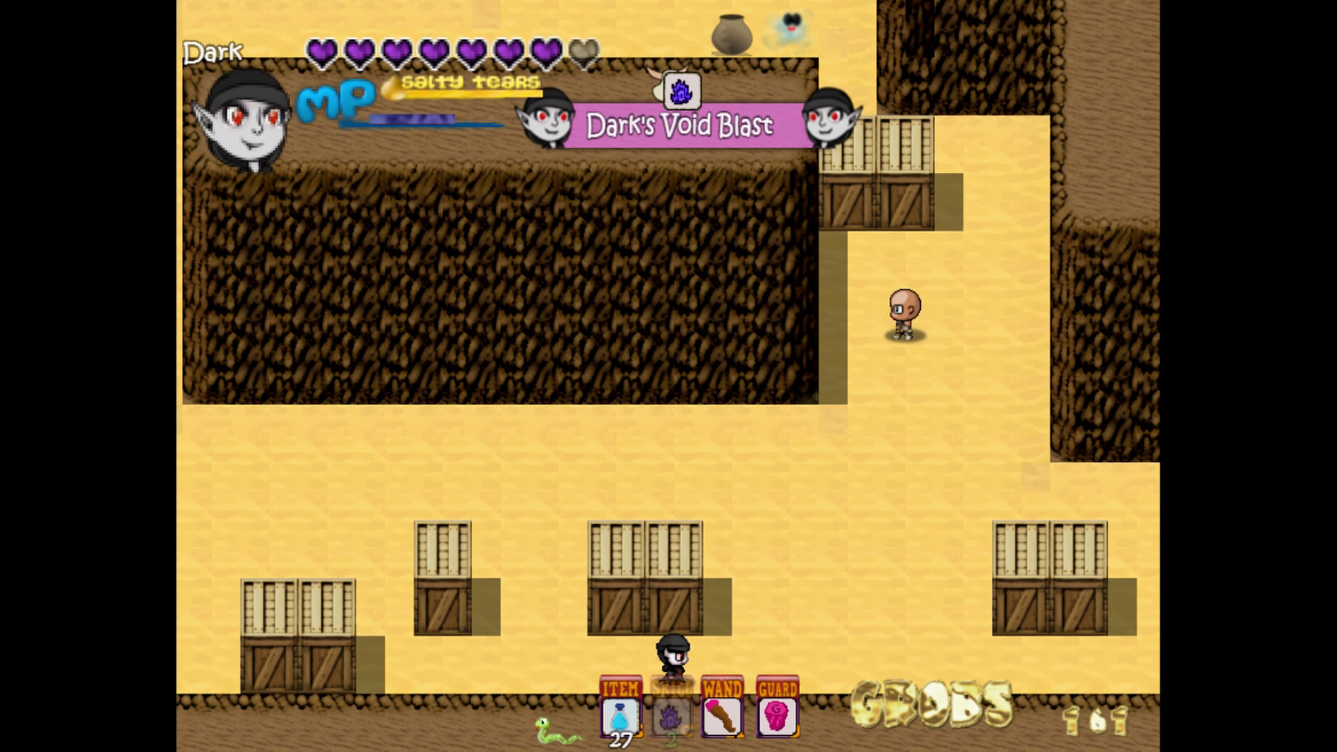
pyautogui.press('x')
pyautogui.press('x')
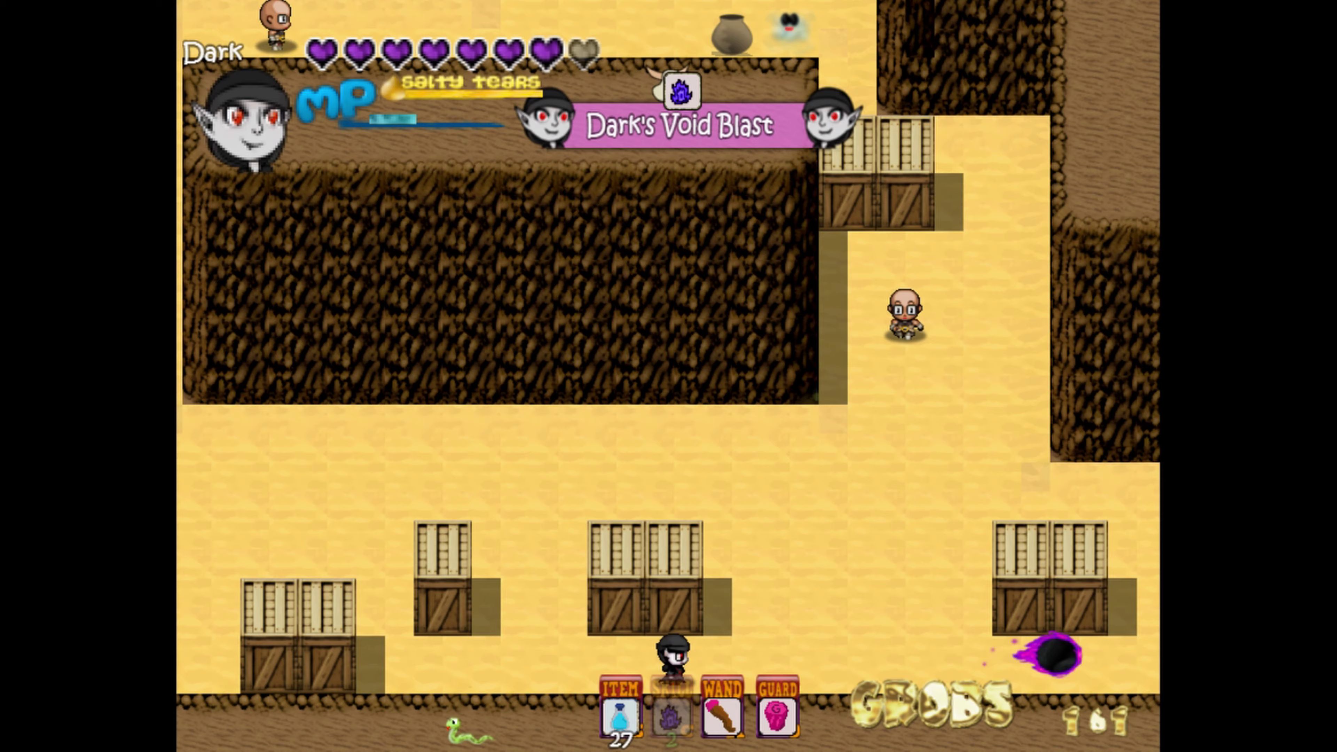
pyautogui.press('Left')
# Step: Equip Imp Candy and eat one to heal (16 to 15), then walk left and up
pyautogui.press('Escape')
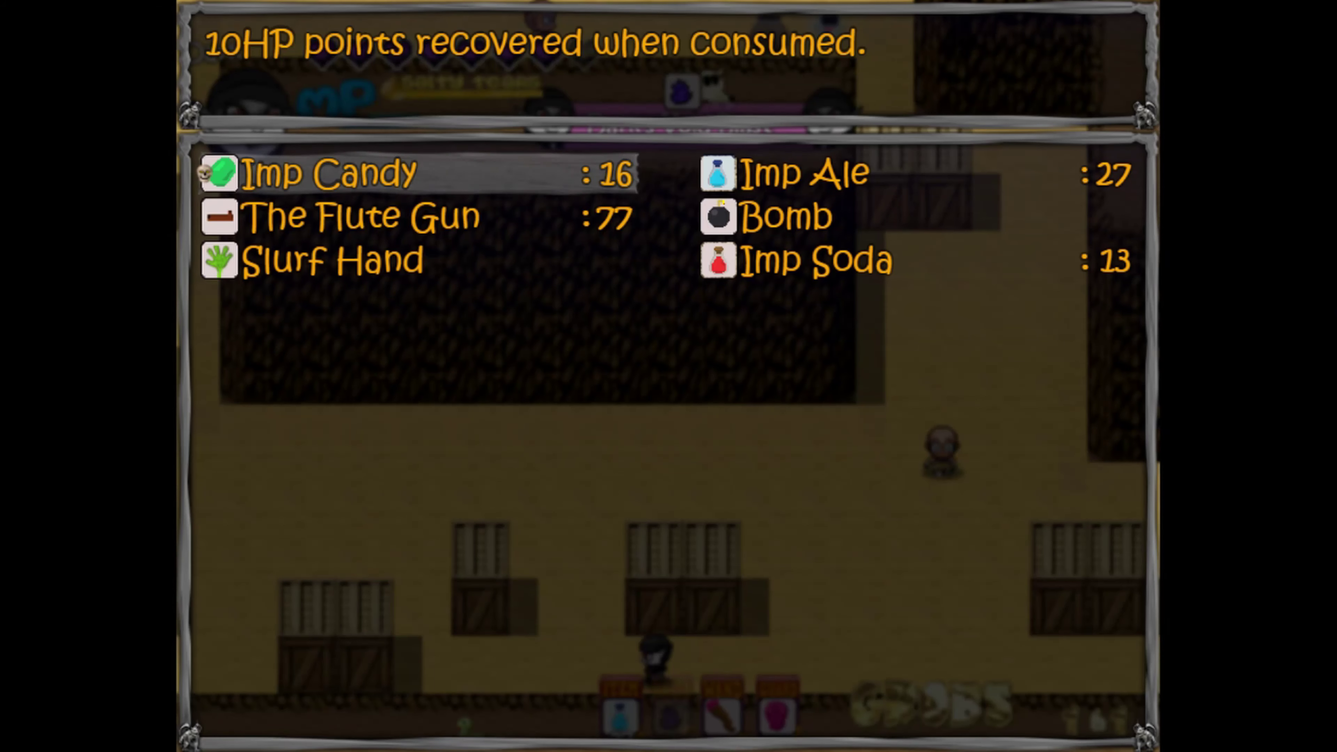
pyautogui.press('Down')
pyautogui.press('Down')
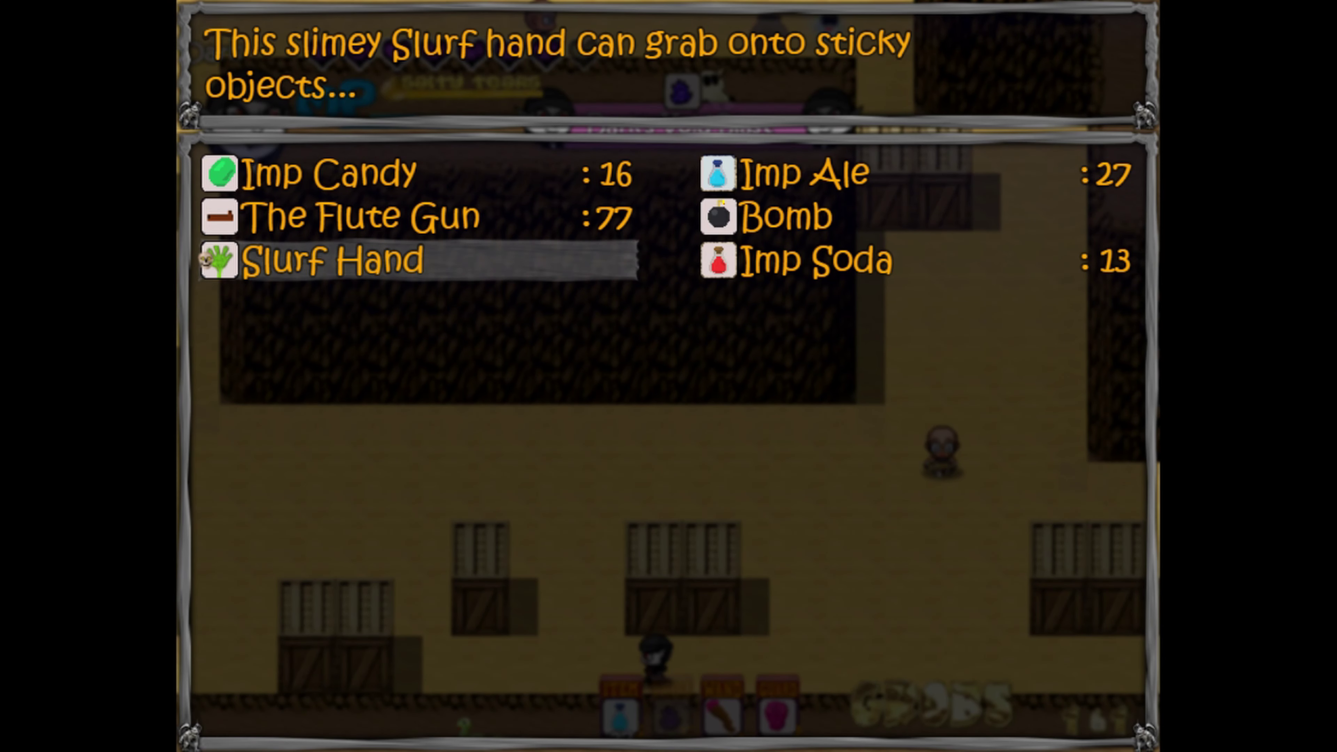
pyautogui.press('Up')
pyautogui.press('Up')
pyautogui.press('Return')
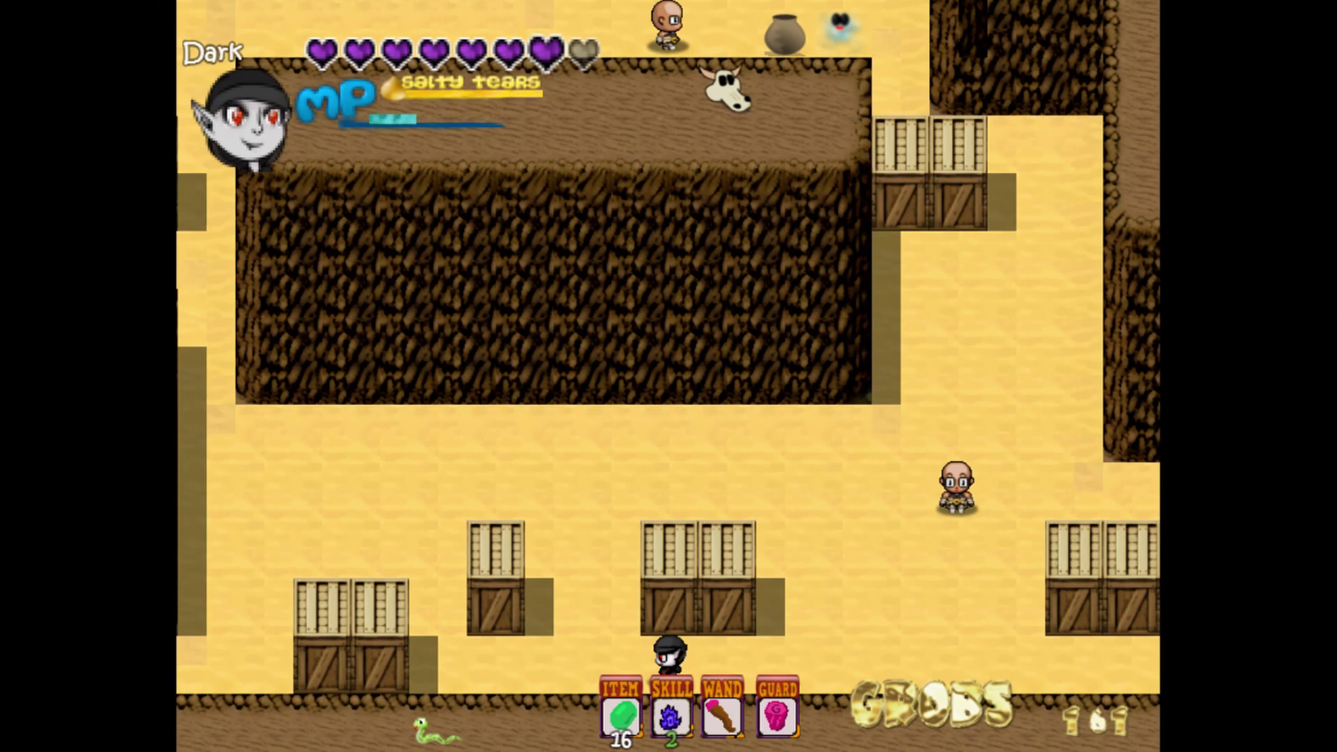
pyautogui.press('c')
pyautogui.press('Left')
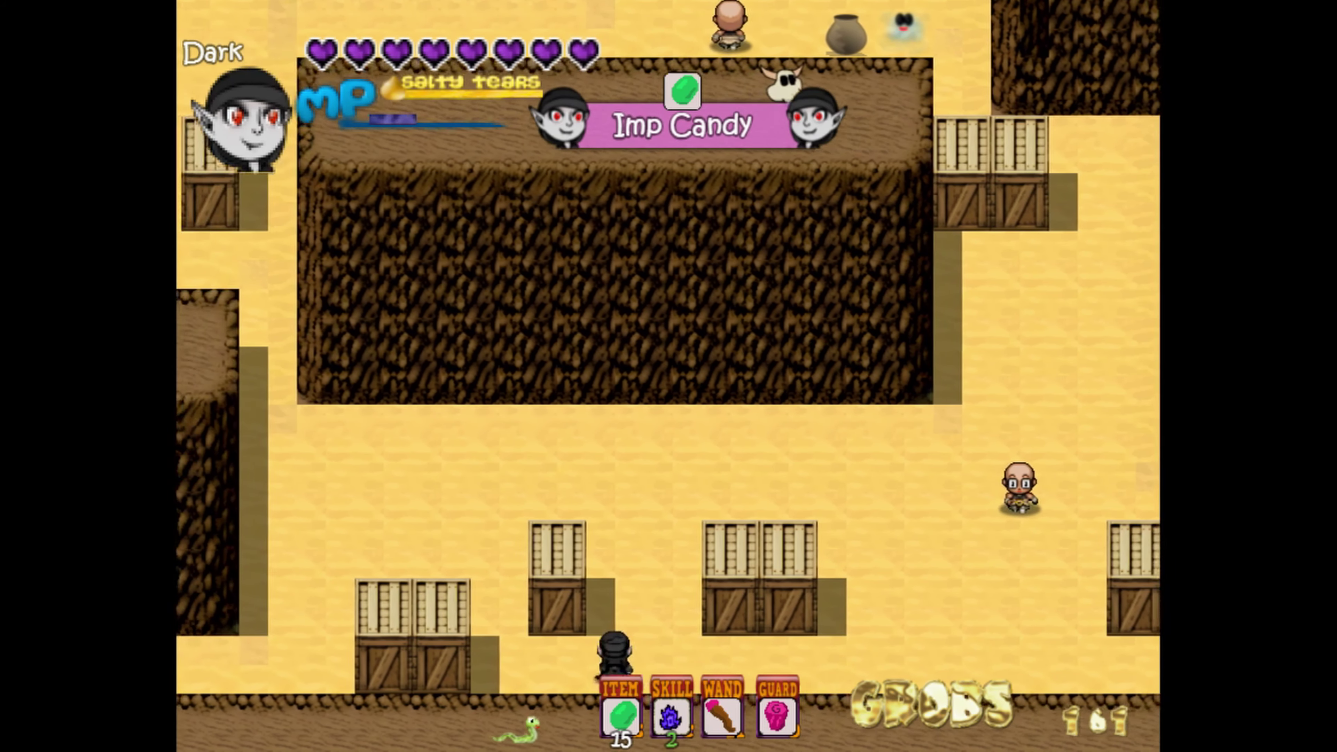
pyautogui.press('Up')
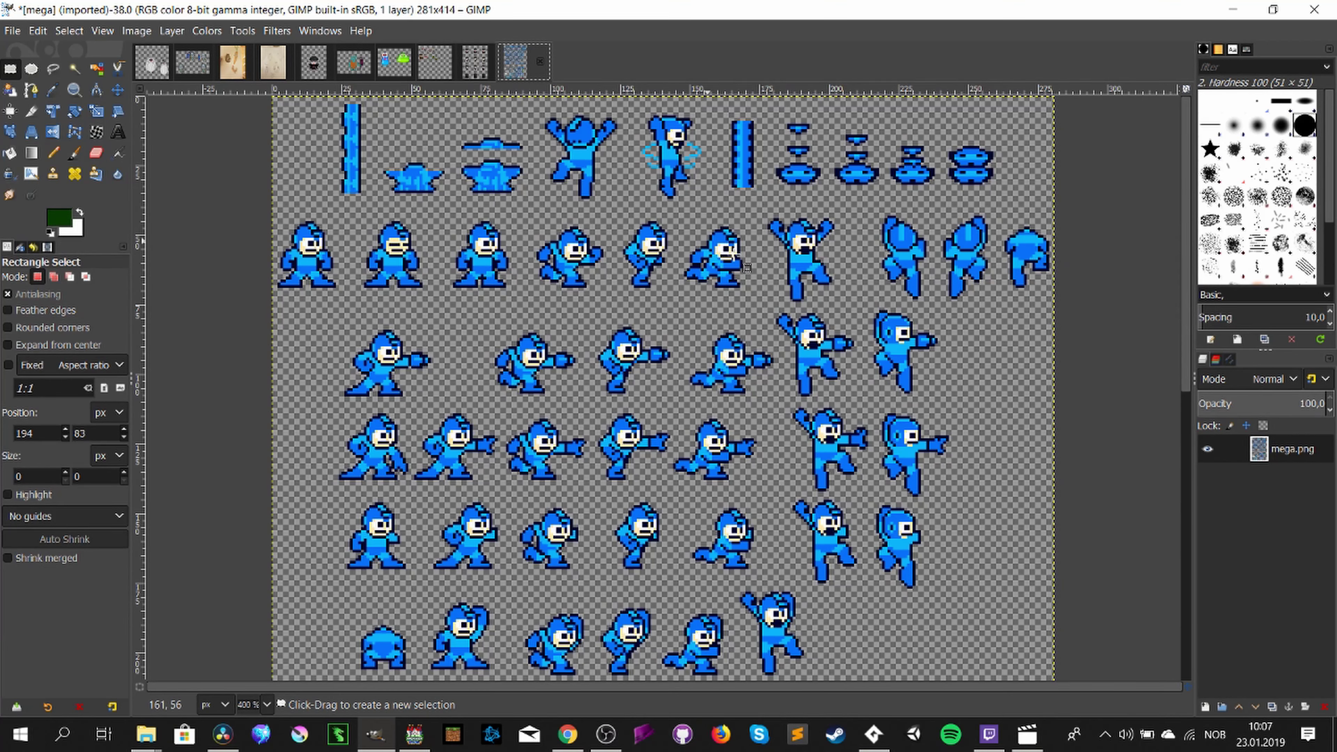
# Step: Go from the slime drawings to the Dark.png sprite, zooming in and back out
pyautogui.click(392, 66)
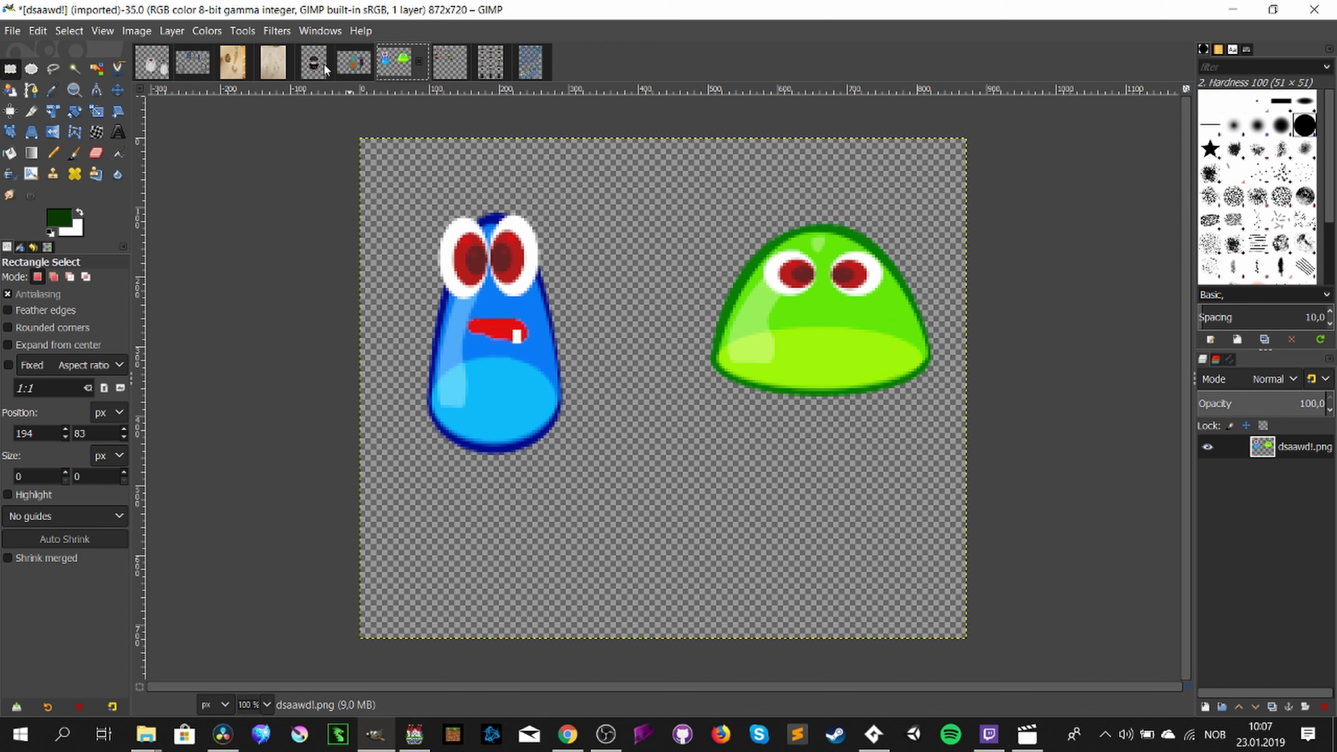
pyautogui.click(314, 64)
pyautogui.press('+')
pyautogui.press('+')
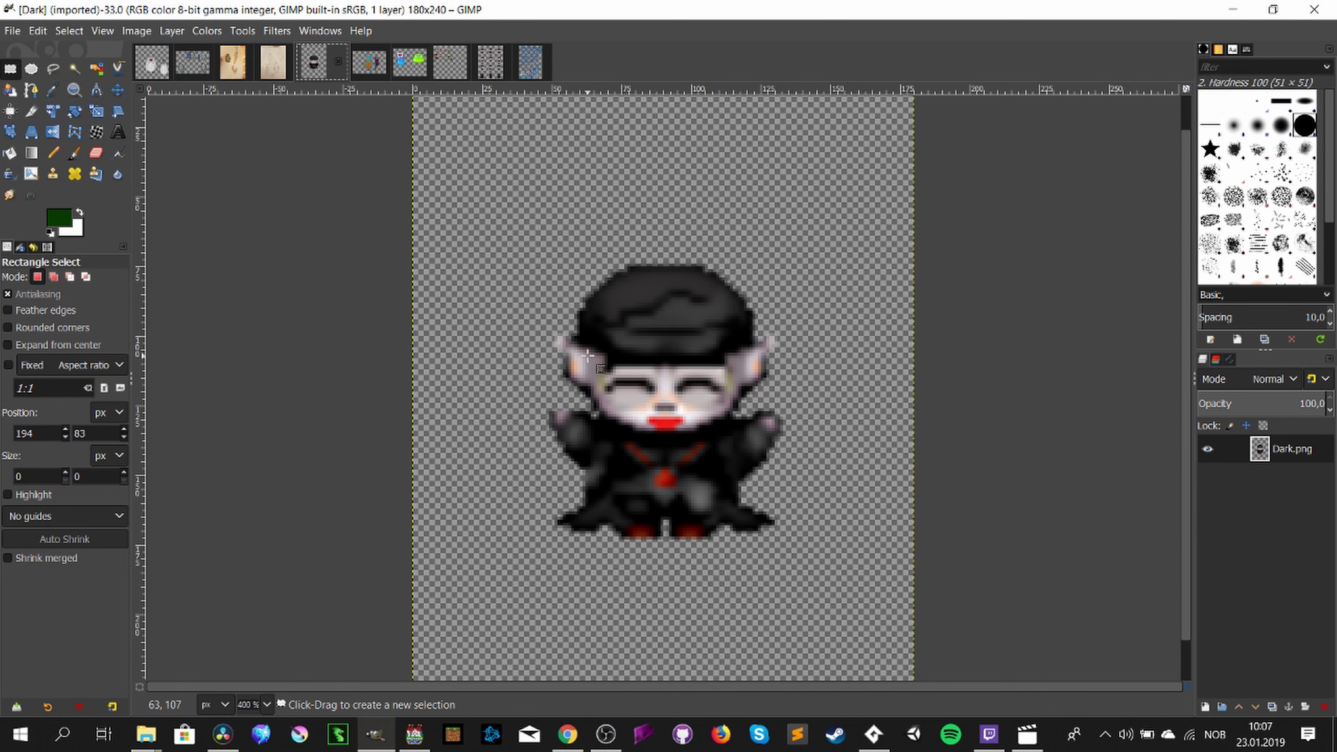
pyautogui.press('-')
pyautogui.press('-')
pyautogui.press('-')
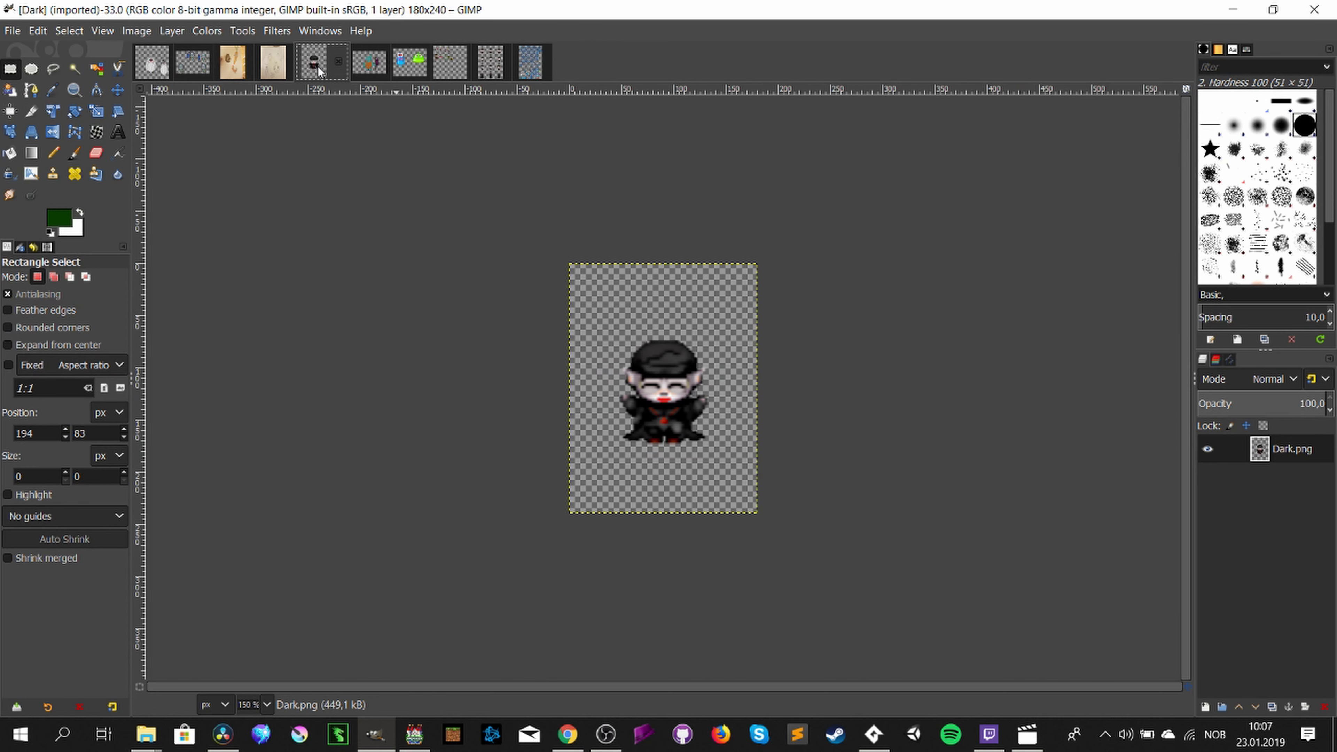
# Step: Zoom into GuardBIGGER and box the top-left guard with its banner, then deselect
pyautogui.click(200, 69)
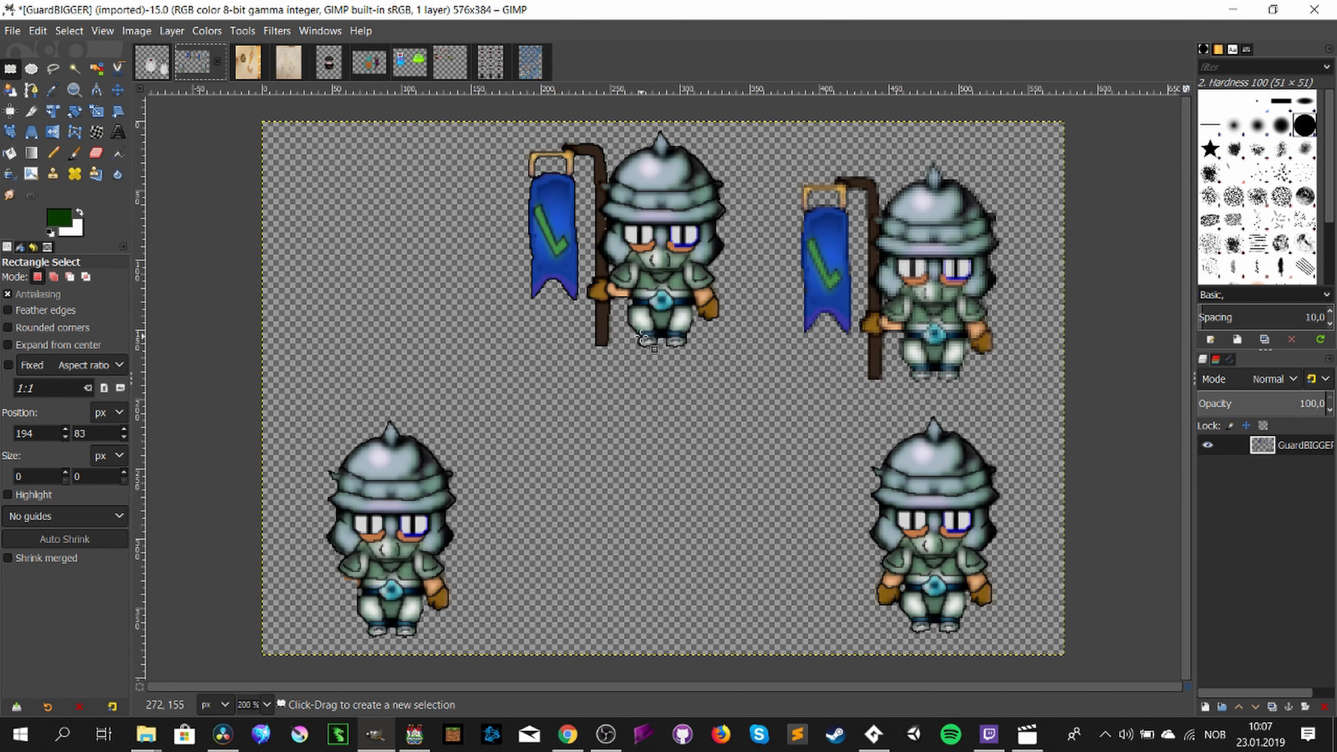
pyautogui.press('+')
pyautogui.press('+')
pyautogui.press('+')
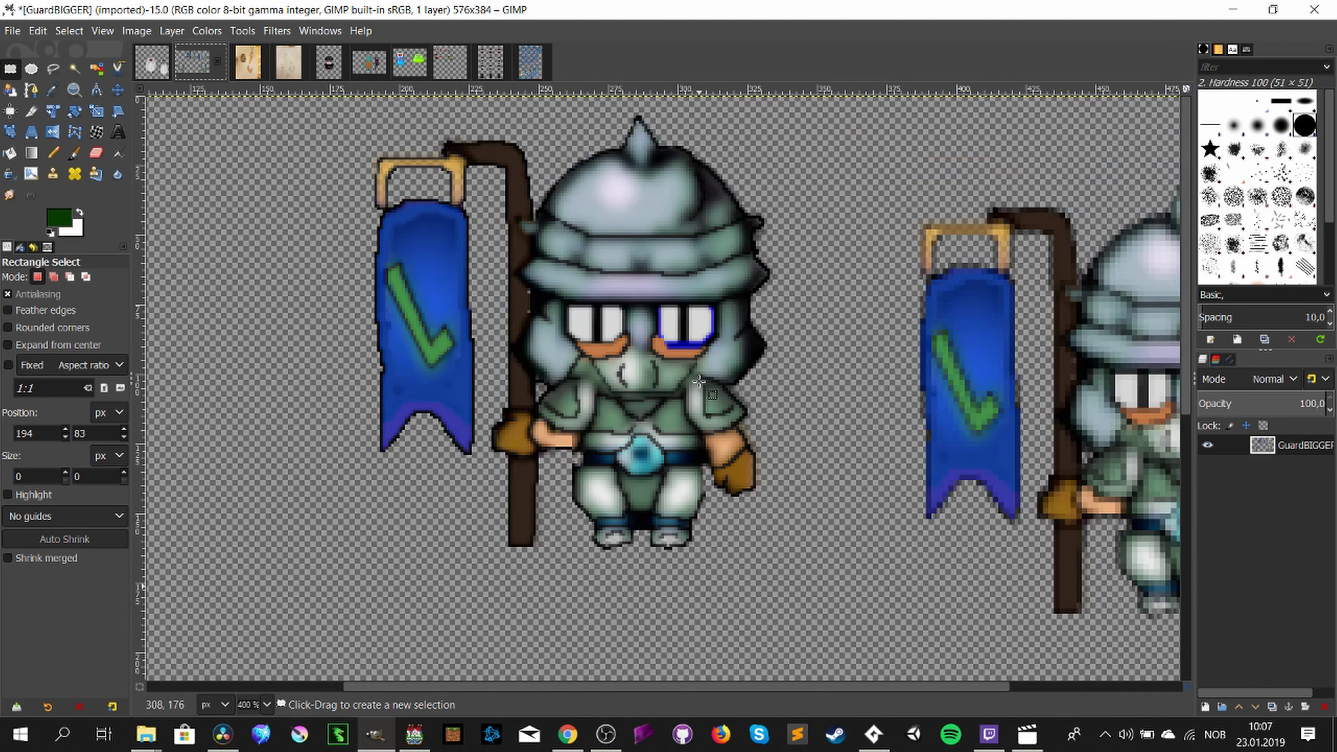
pyautogui.moveTo(805, 597); pyautogui.dragTo(296, 113)
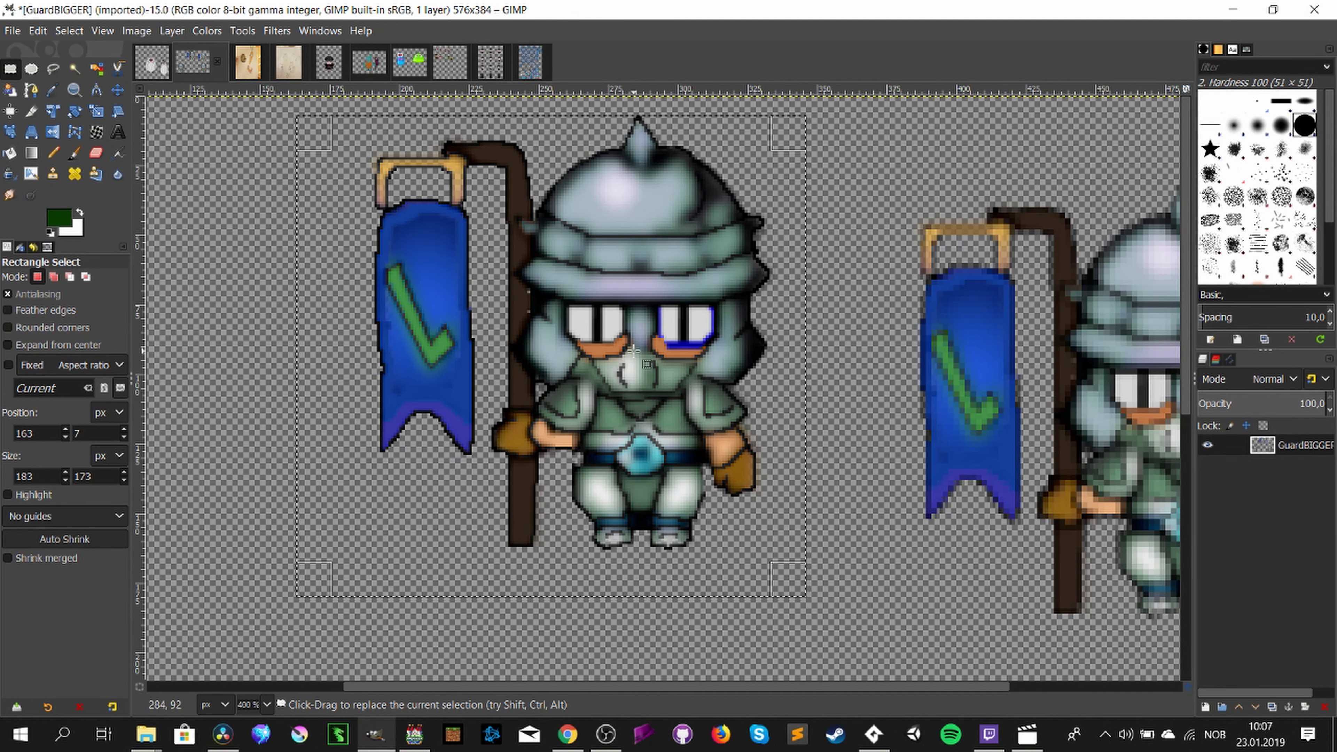
pyautogui.press('-')
pyautogui.press('-')
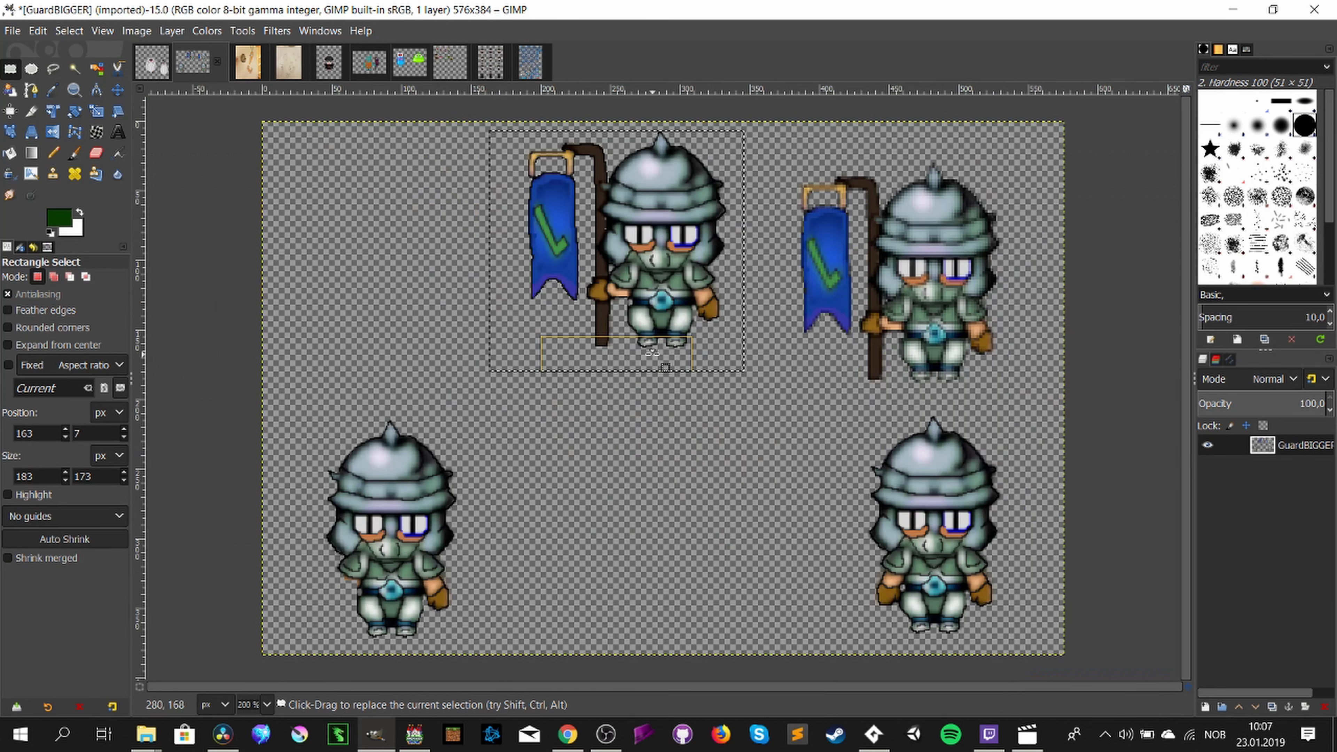
pyautogui.click(858, 413)
# Step: Box the right guard with its banner, deselect, and switch to the WiseMan image
pyautogui.keyDown('ctrl'); pyautogui.scroll(4, 933, 452); pyautogui.keyUp('ctrl')
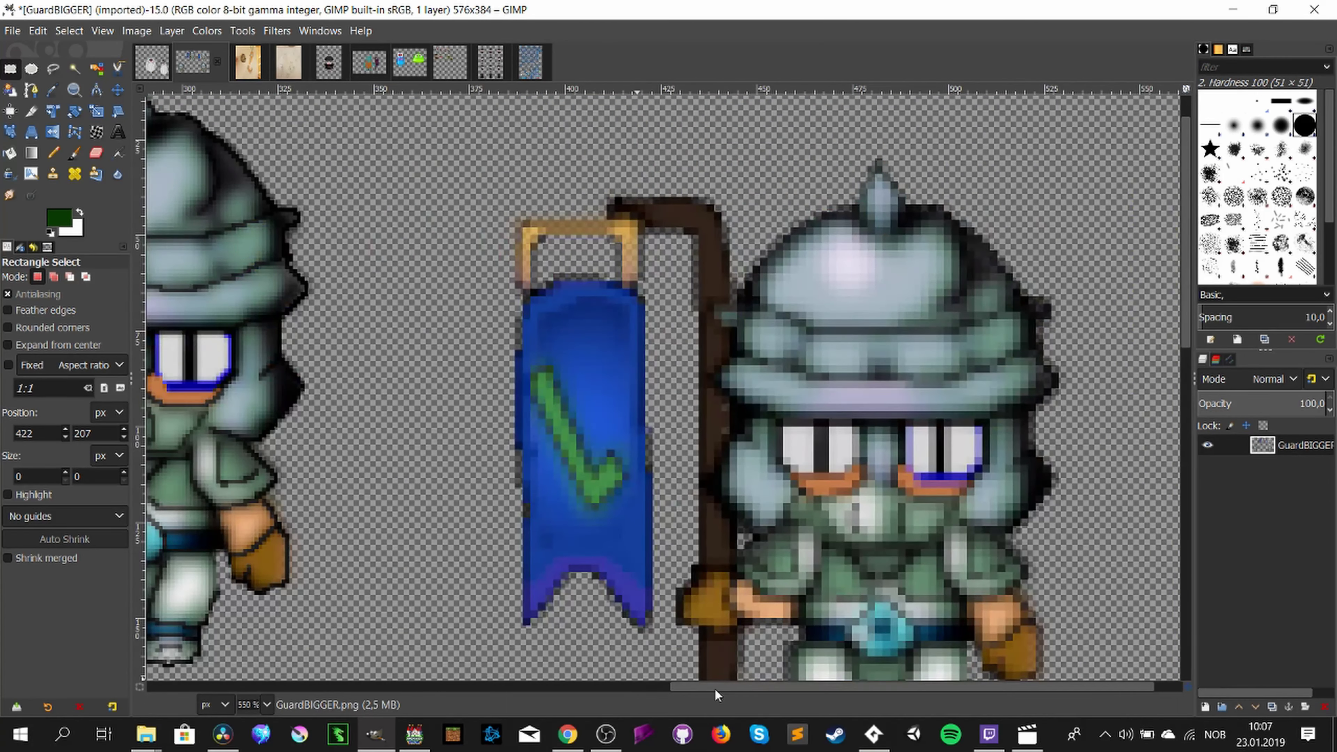
pyautogui.moveTo(715, 687); pyautogui.dragTo(743, 686)
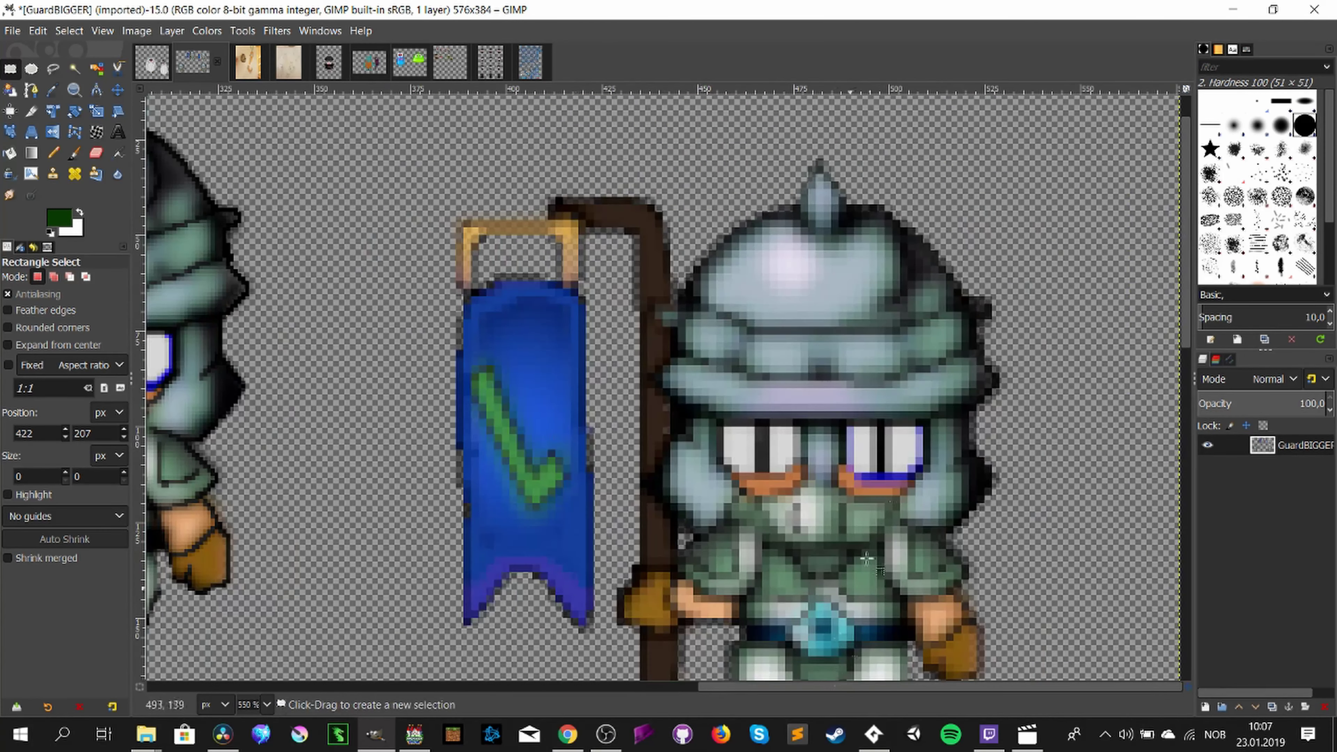
pyautogui.scroll(-5, 854, 352)
pyautogui.scroll(3, 854, 352)
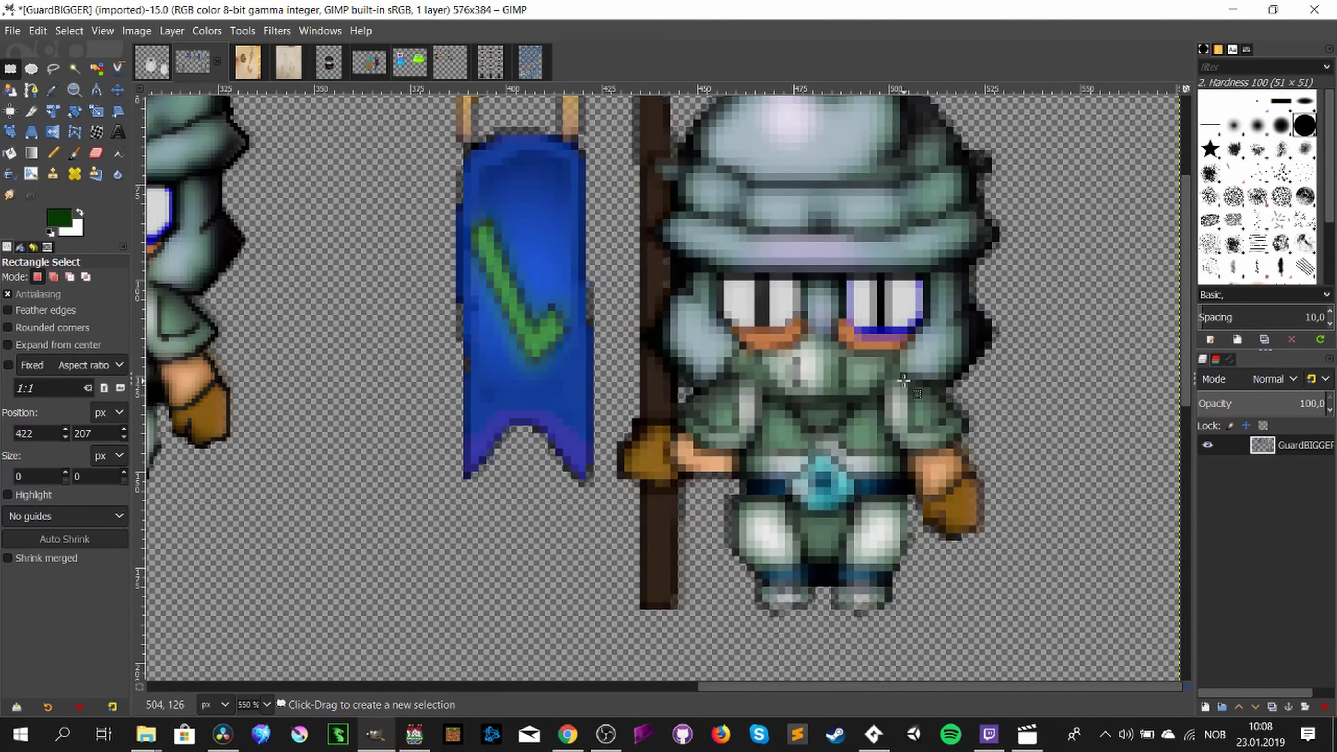
pyautogui.keyDown('ctrl'); pyautogui.scroll(-2, 904, 380); pyautogui.keyUp('ctrl')
pyautogui.moveTo(1002, 521); pyautogui.dragTo(615, 188)
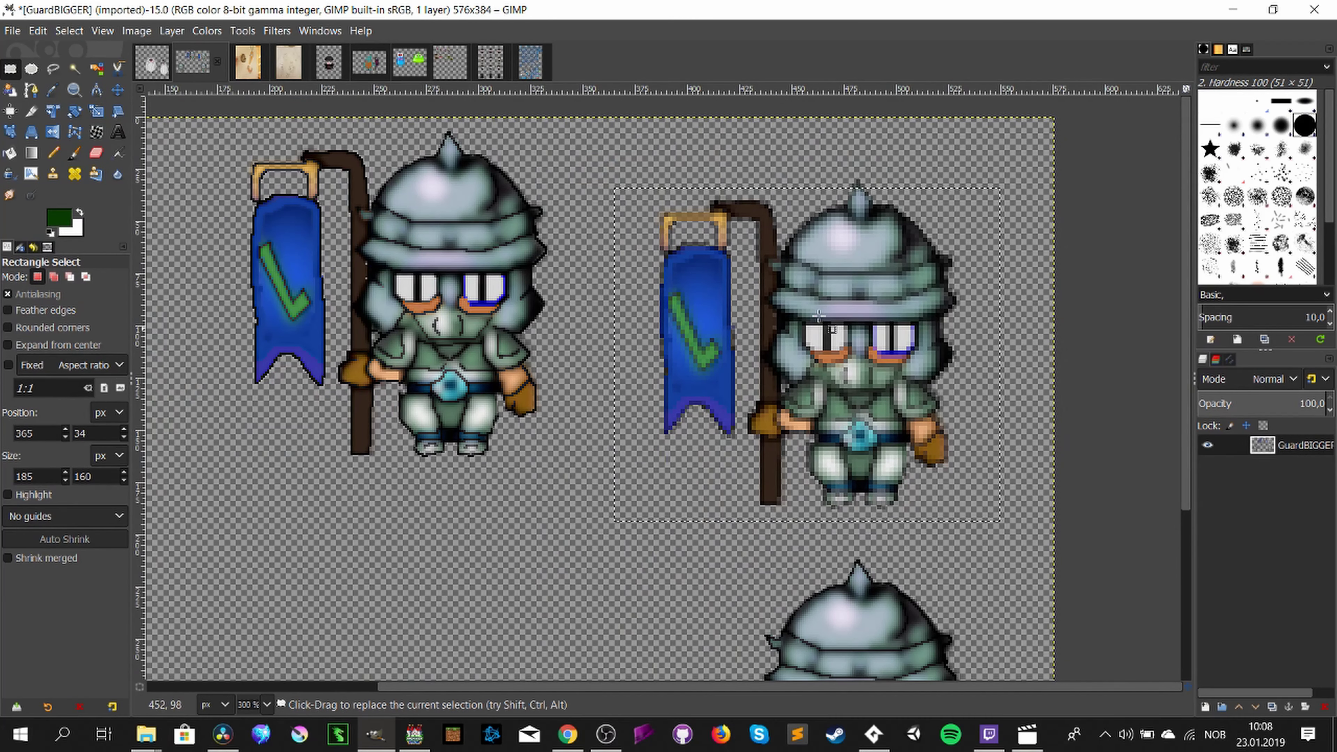
pyautogui.click(500, 487)
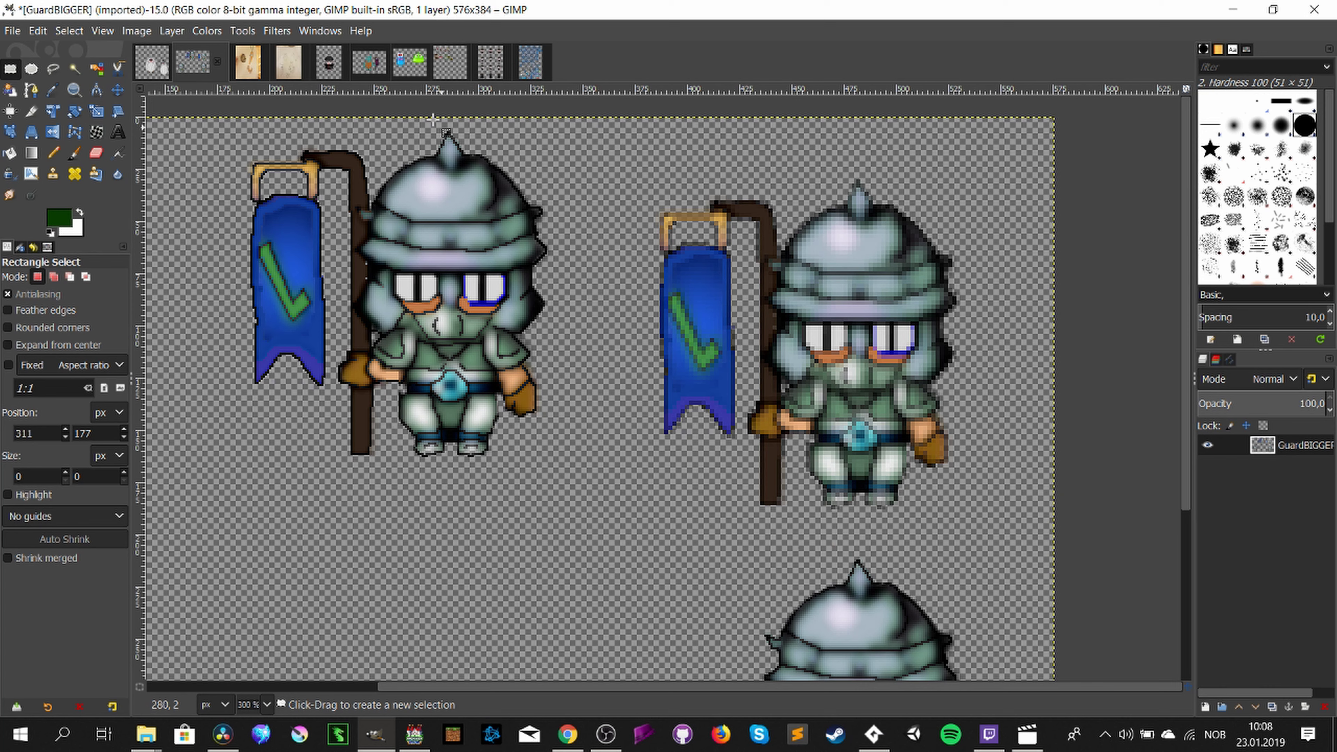
pyautogui.click(152, 62)
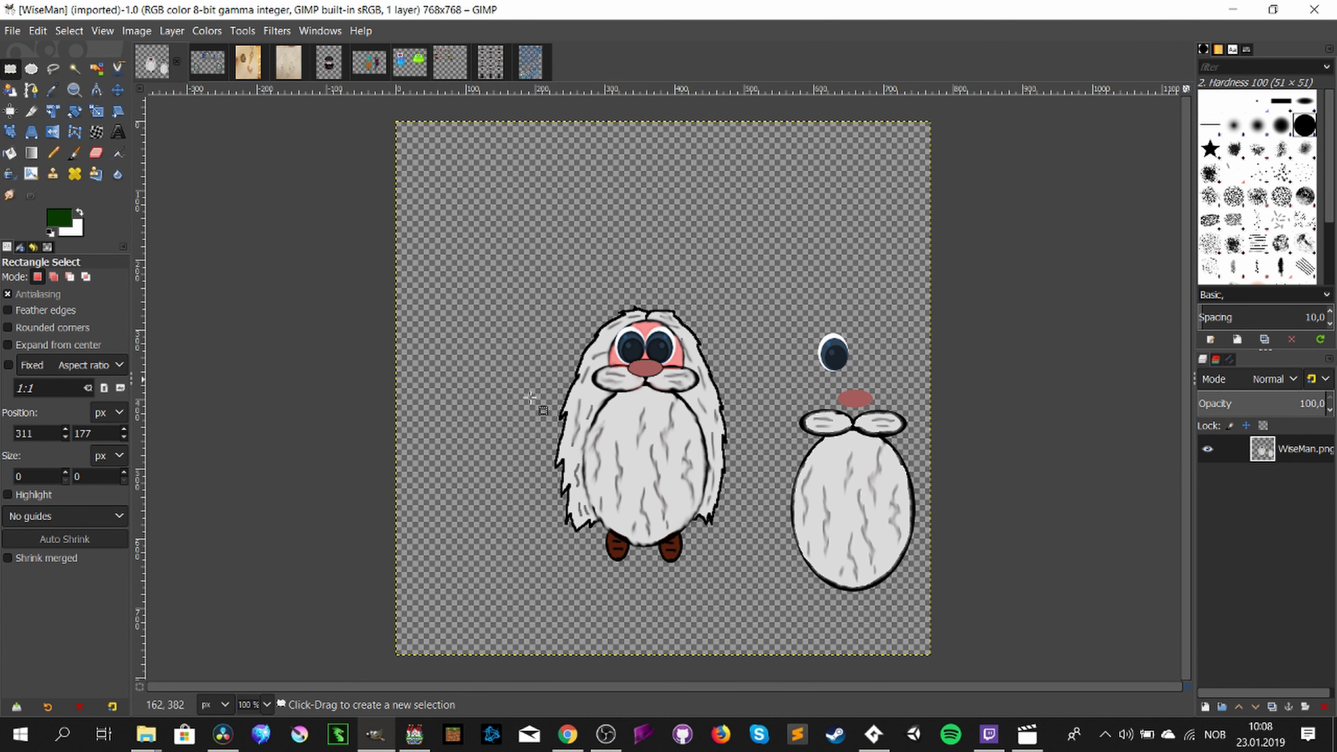
# Step: Zoom into the FarmFokes2 drawings and box the chicken, then deselect
pyautogui.click(249, 69)
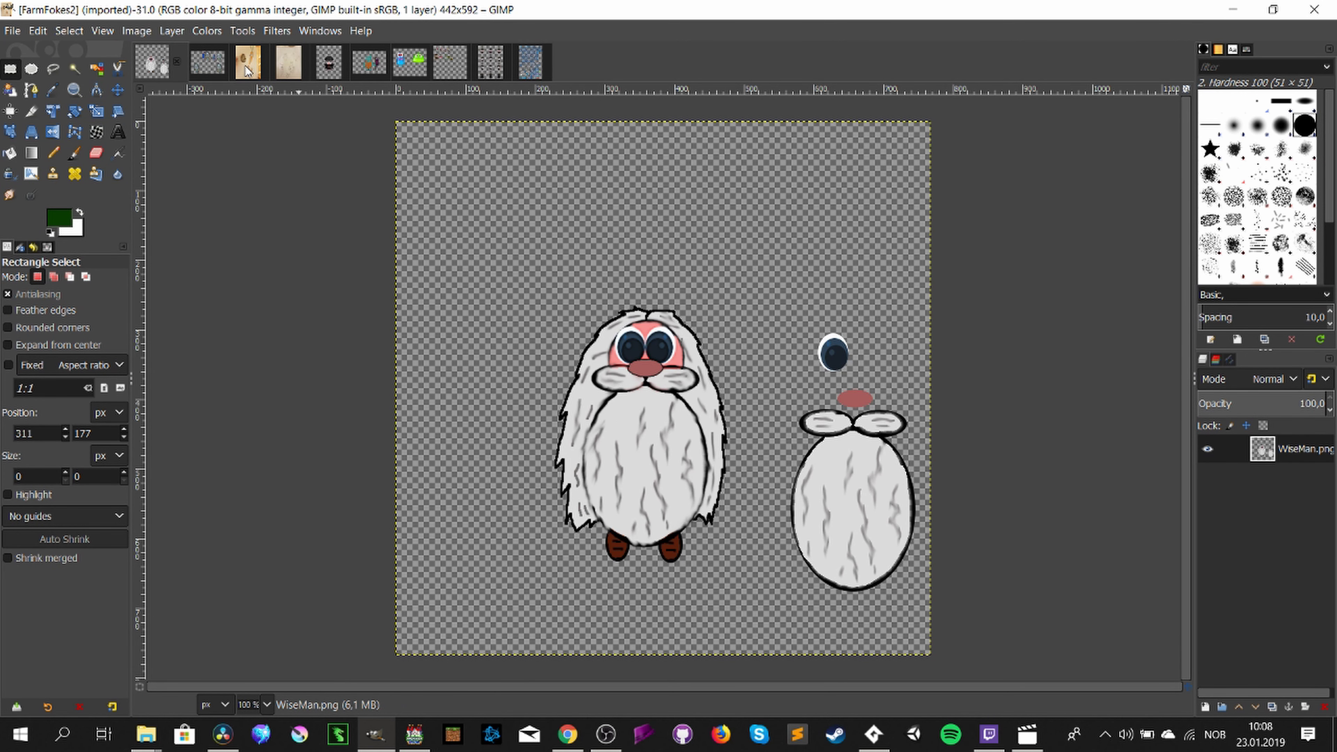
pyautogui.keyDown('ctrl'); pyautogui.scroll(3, 898, 281); pyautogui.keyUp('ctrl')
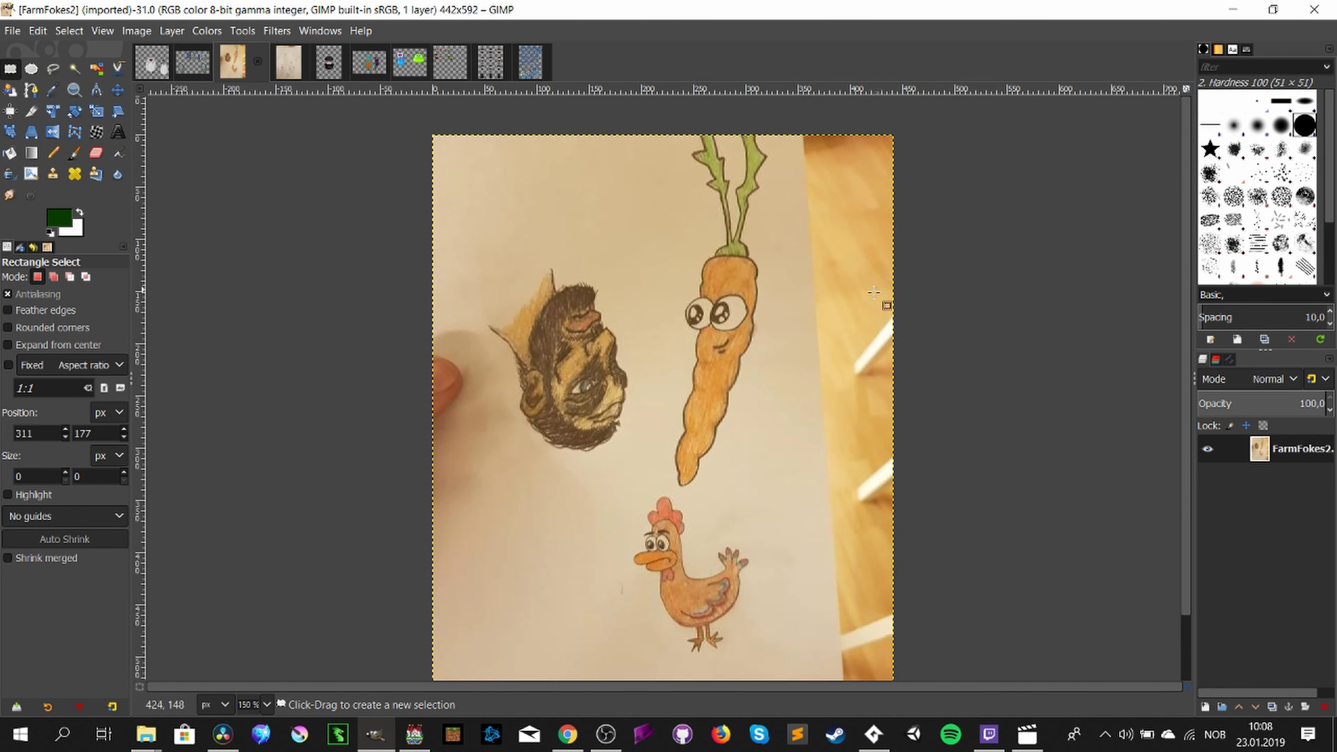
pyautogui.moveTo(619, 328); pyautogui.dragTo(836, 577)
pyautogui.scroll(3, 779, 448)
pyautogui.click(659, 259)
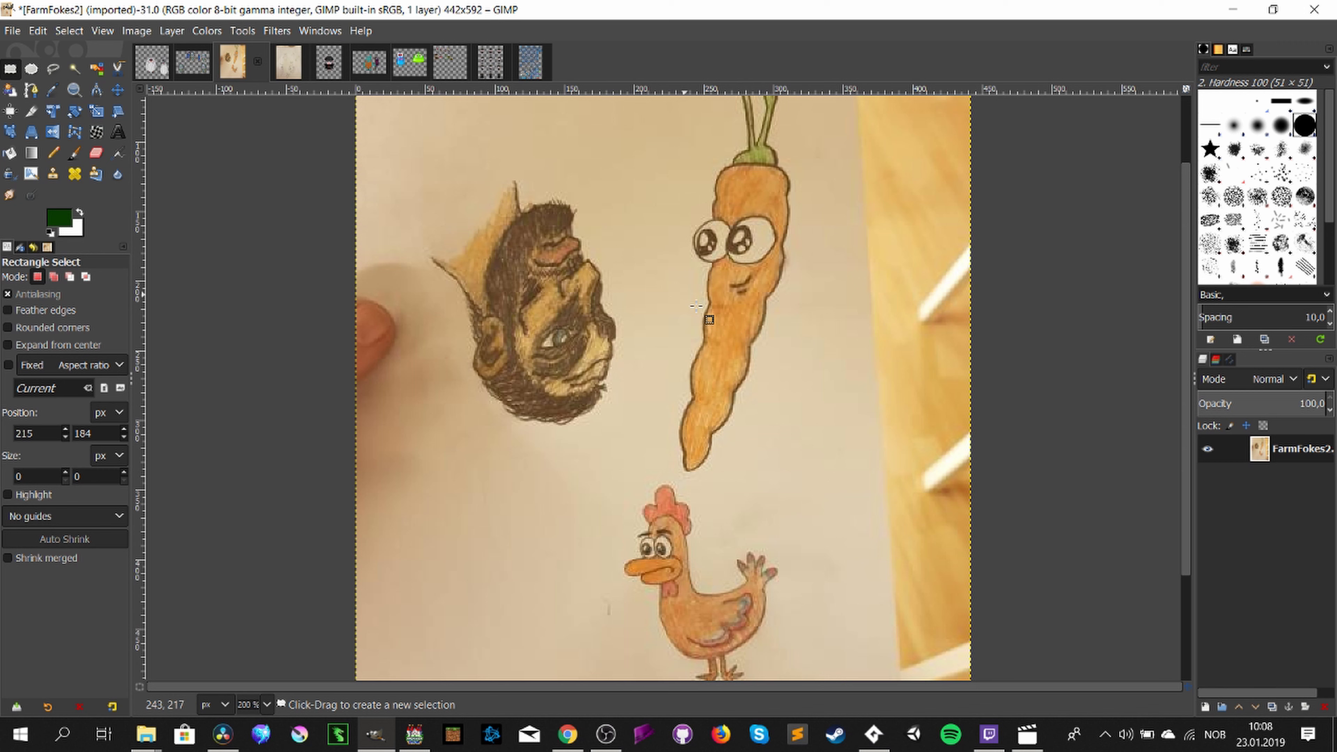
pyautogui.scroll(2, 717, 263)
# Step: Switch to the FarmFokes sketch page and zoom to 200% to look it over
pyautogui.click(288, 66)
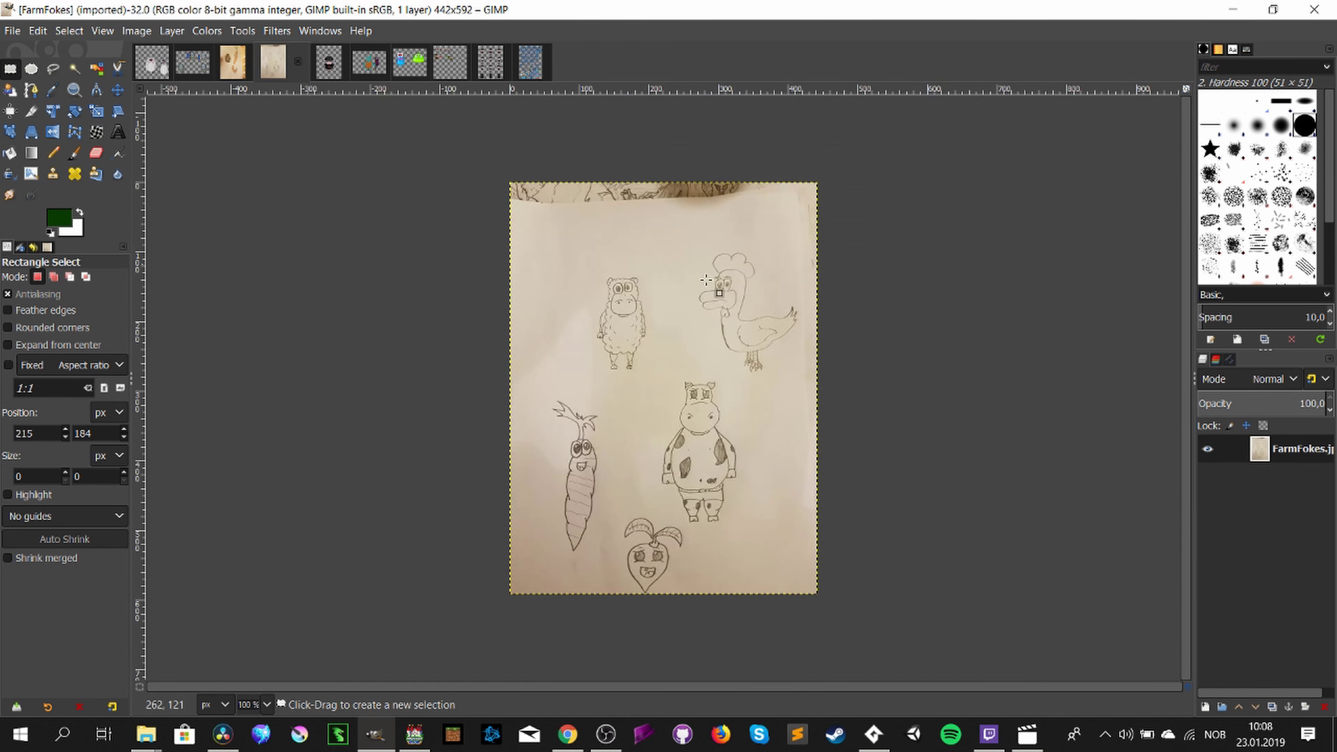
pyautogui.press('2')
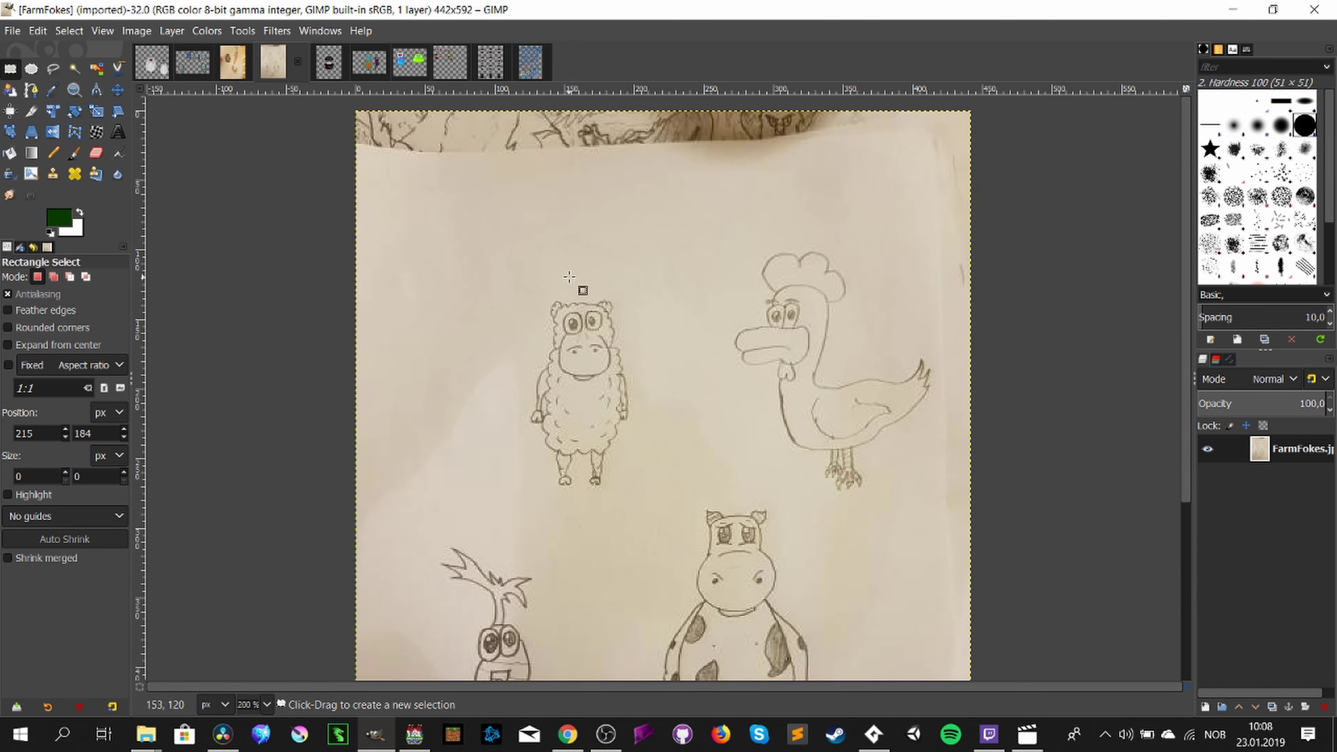
pyautogui.scroll(-5, 590, 369)
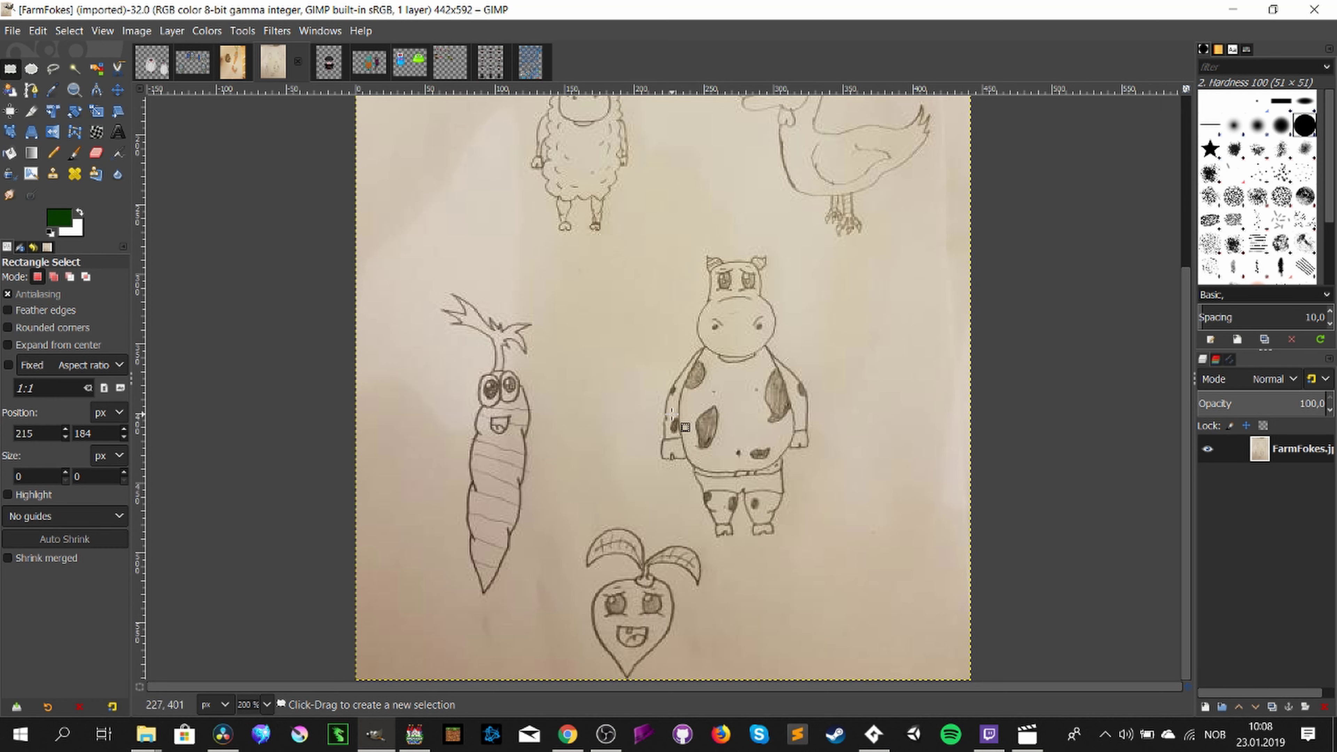
pyautogui.scroll(5, 672, 419)
pyautogui.keyDown('ctrl'); pyautogui.scroll(-2, 663, 397); pyautogui.keyUp('ctrl')
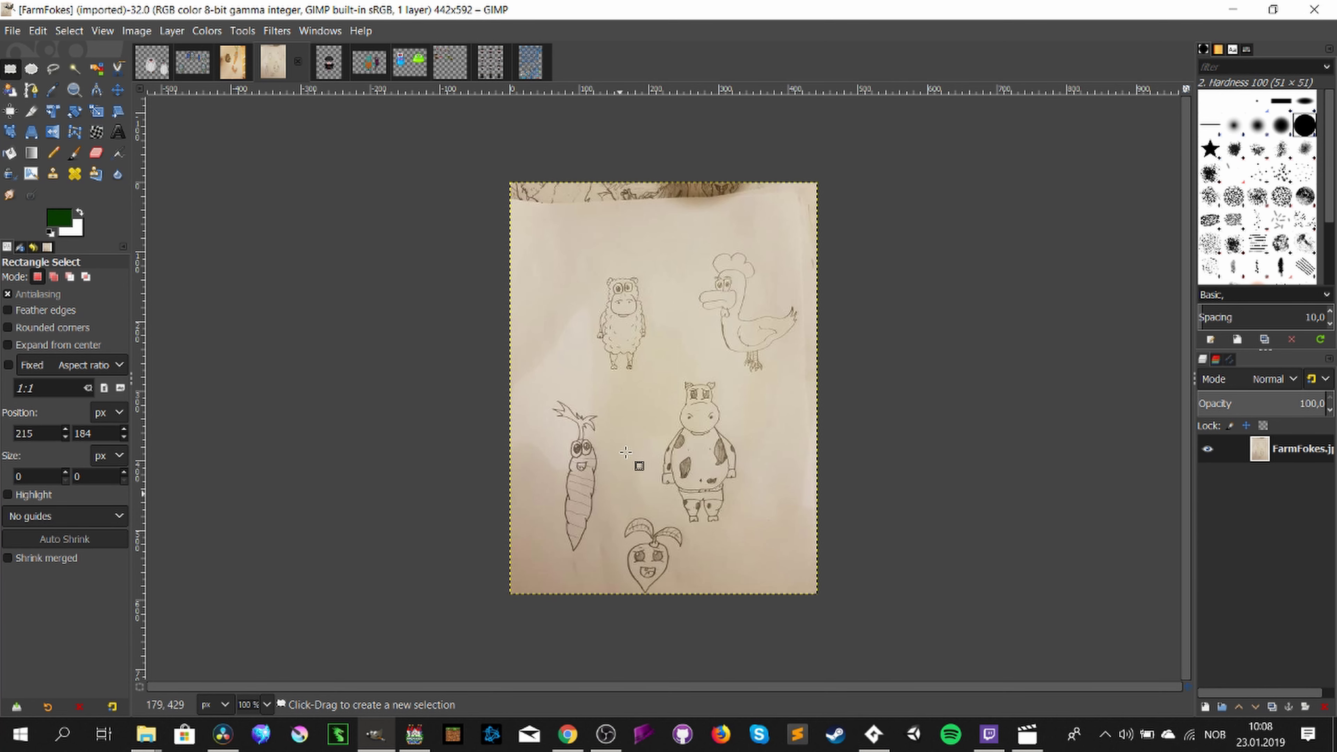
# Step: Switch to WuggNuggTitle and briefly select the WuggNugg character with its banner
pyautogui.click(367, 64)
pyautogui.moveTo(511, 213); pyautogui.dragTo(897, 544)
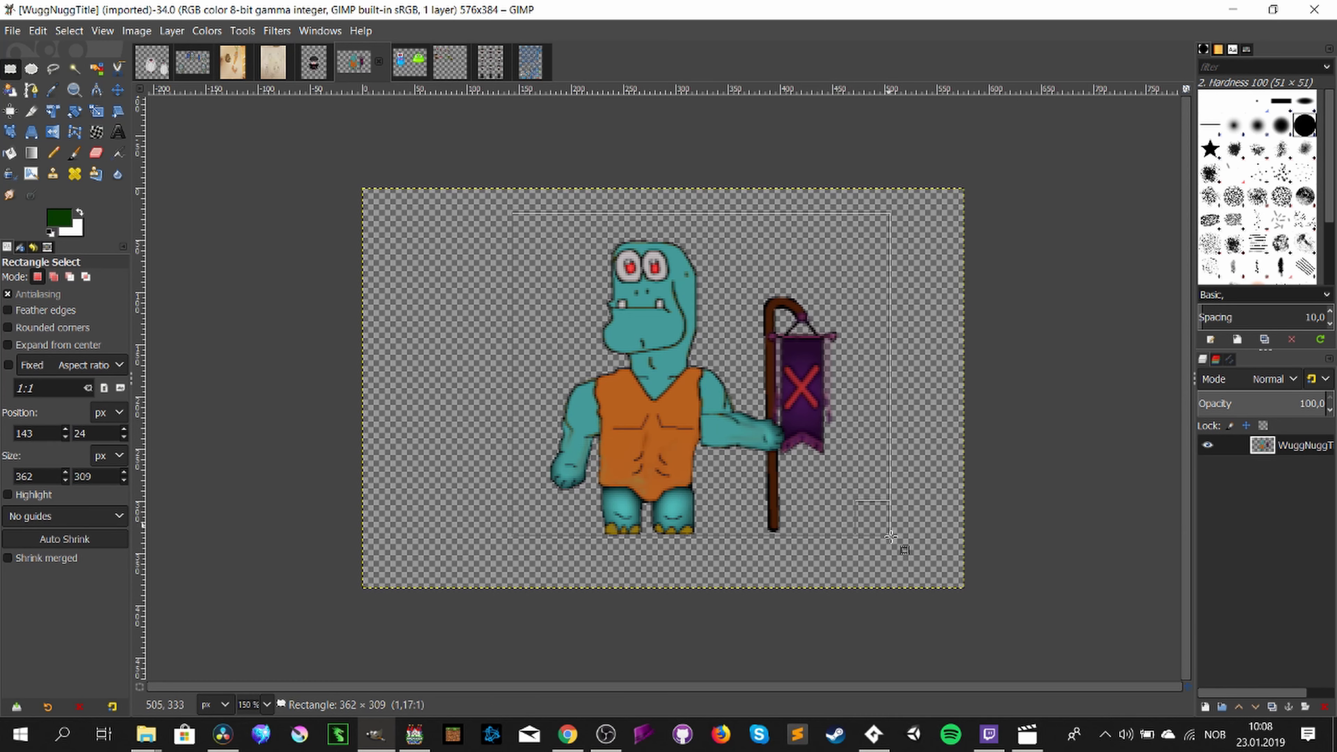
pyautogui.click(939, 539)
pyautogui.keyDown('ctrl'); pyautogui.scroll(2, 515, 318); pyautogui.keyUp('ctrl')
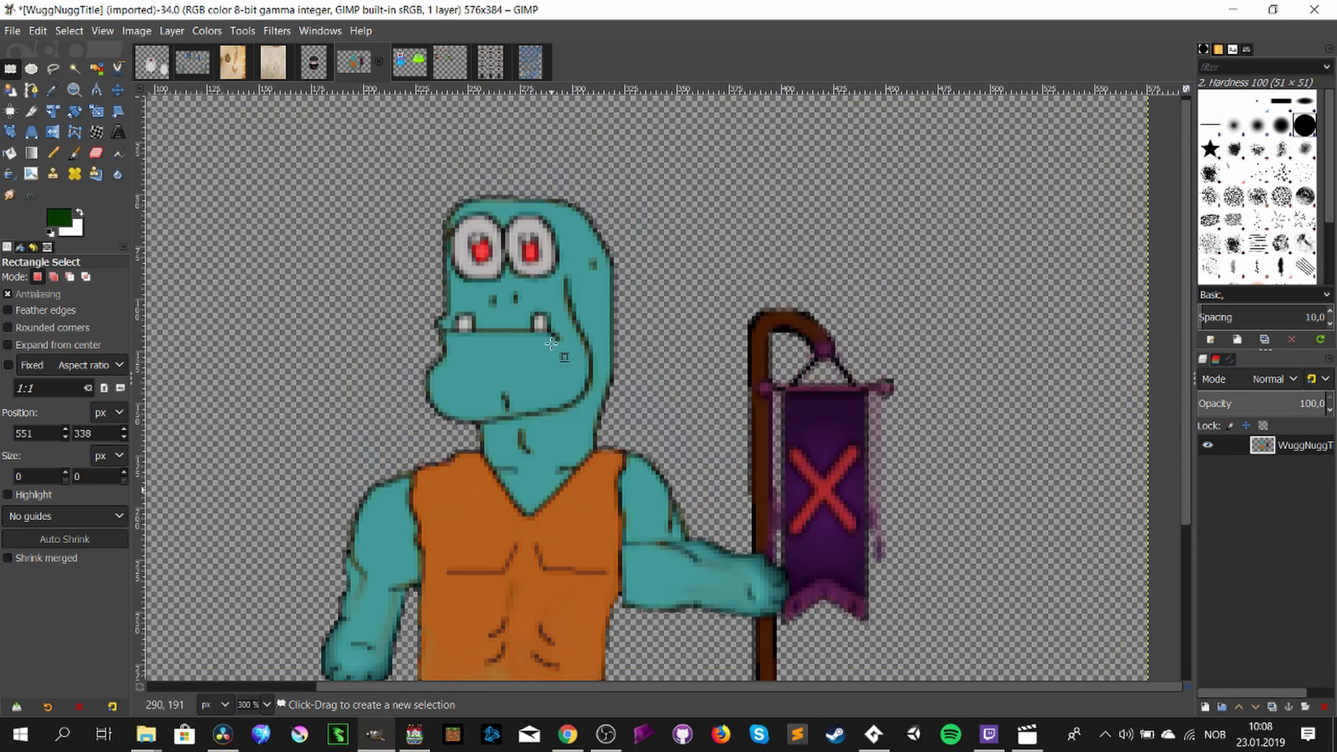
pyautogui.scroll(4, 431, 458)
pyautogui.keyDown('ctrl'); pyautogui.scroll(-2, 447, 448); pyautogui.keyUp('ctrl')
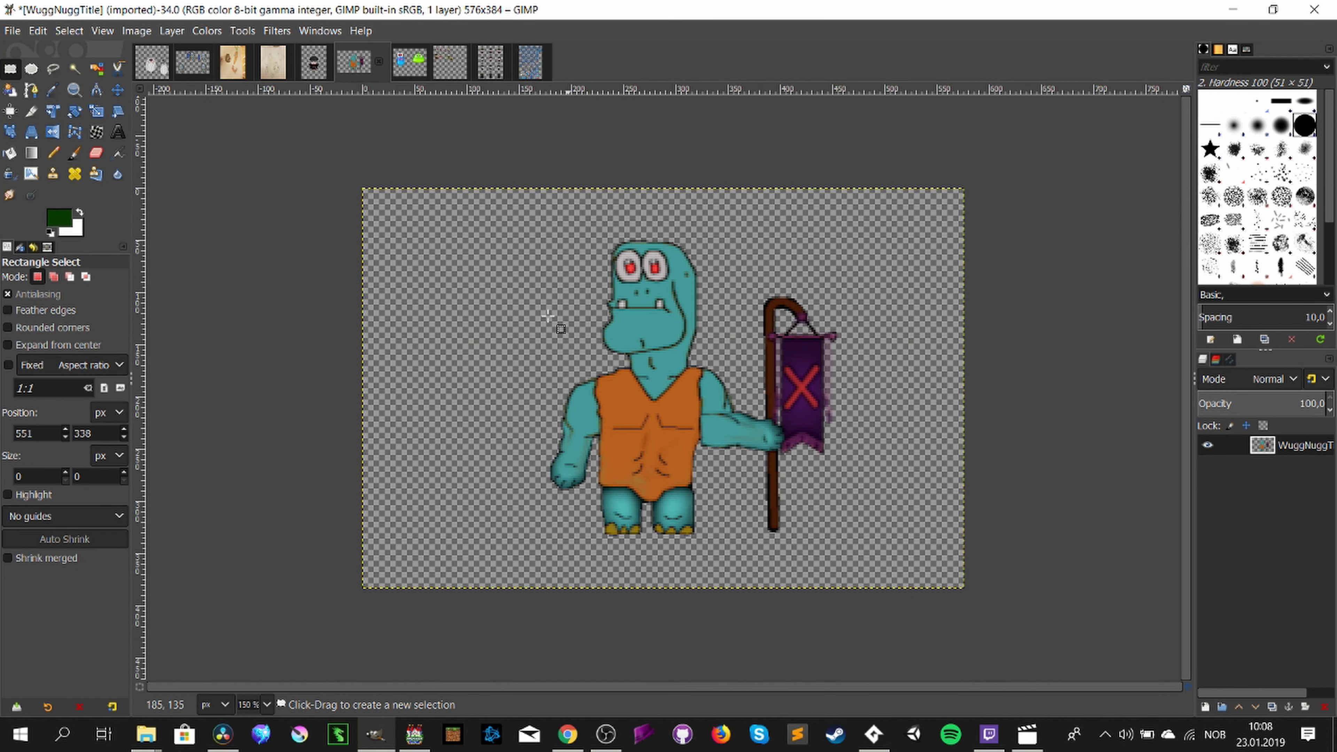
# Step: Switch to the $Hero01 sheet and briefly select the first Dark sprite frame
pyautogui.click(490, 62)
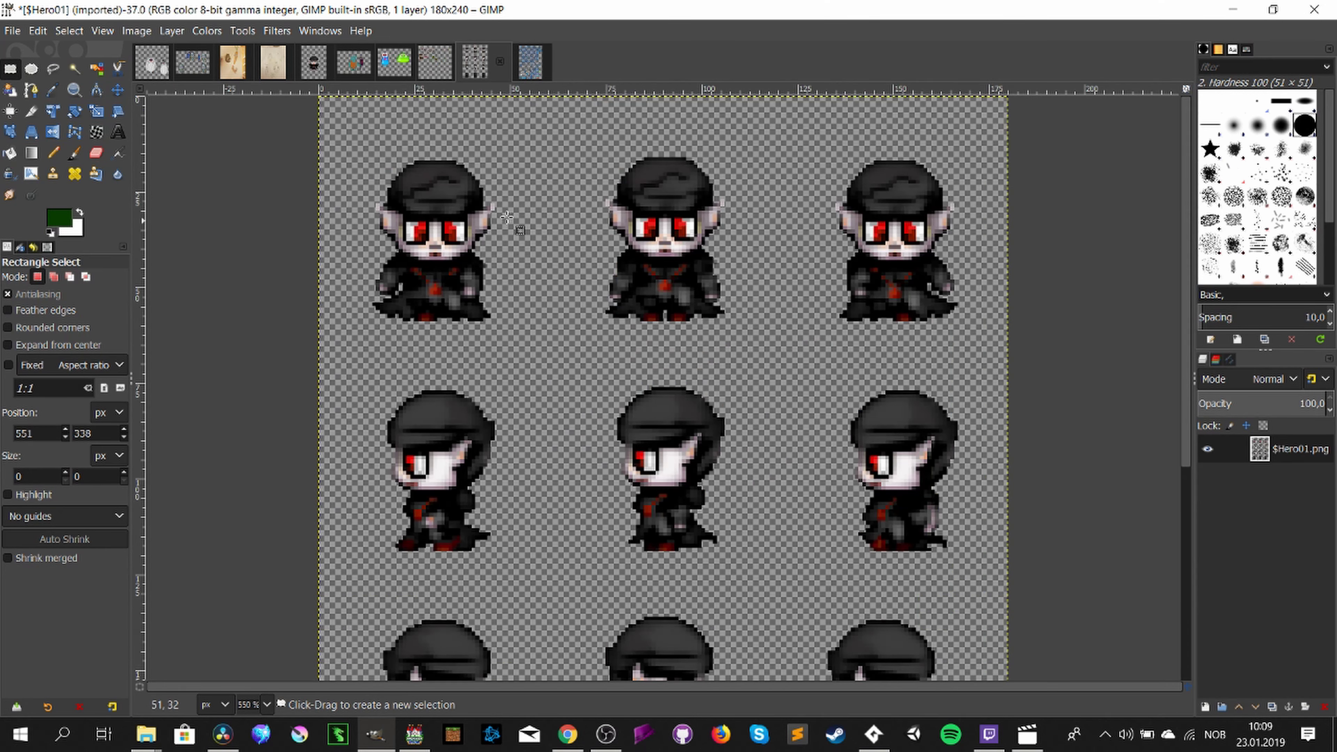
pyautogui.moveTo(375, 180); pyautogui.dragTo(570, 392)
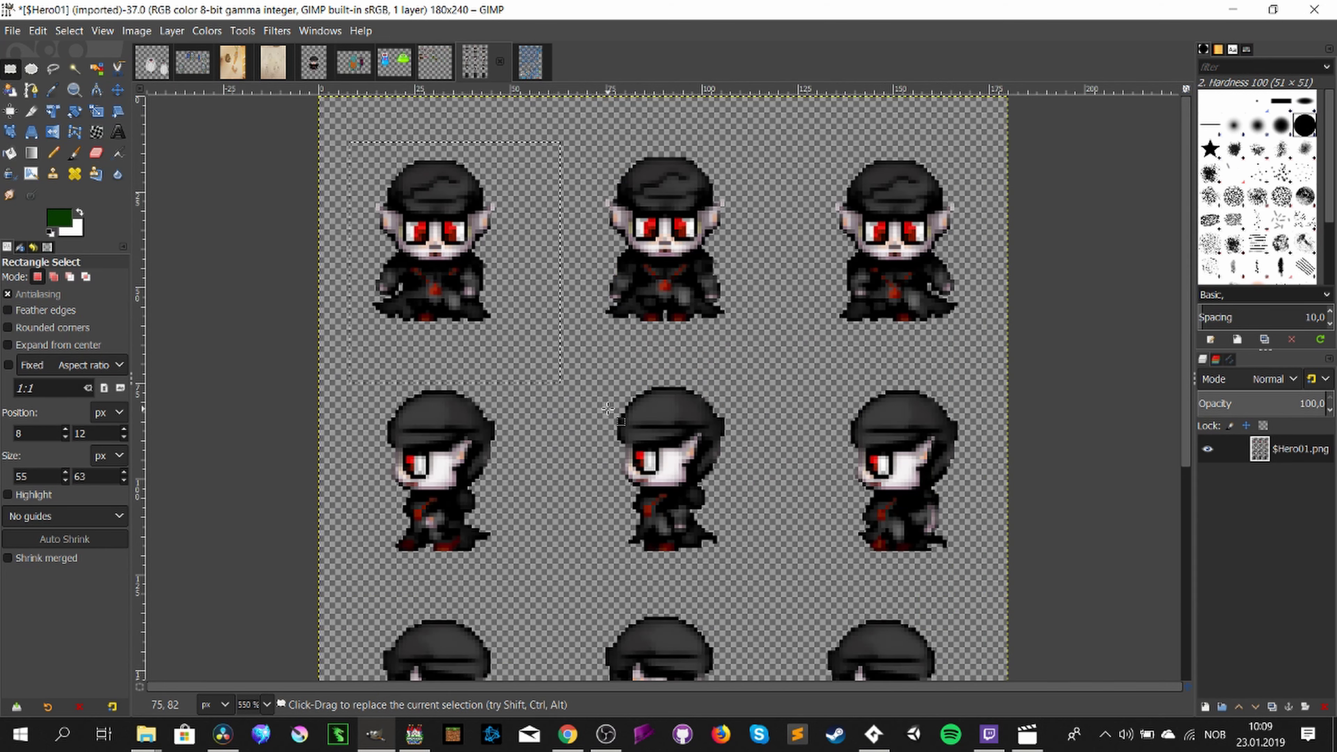
pyautogui.click(751, 317)
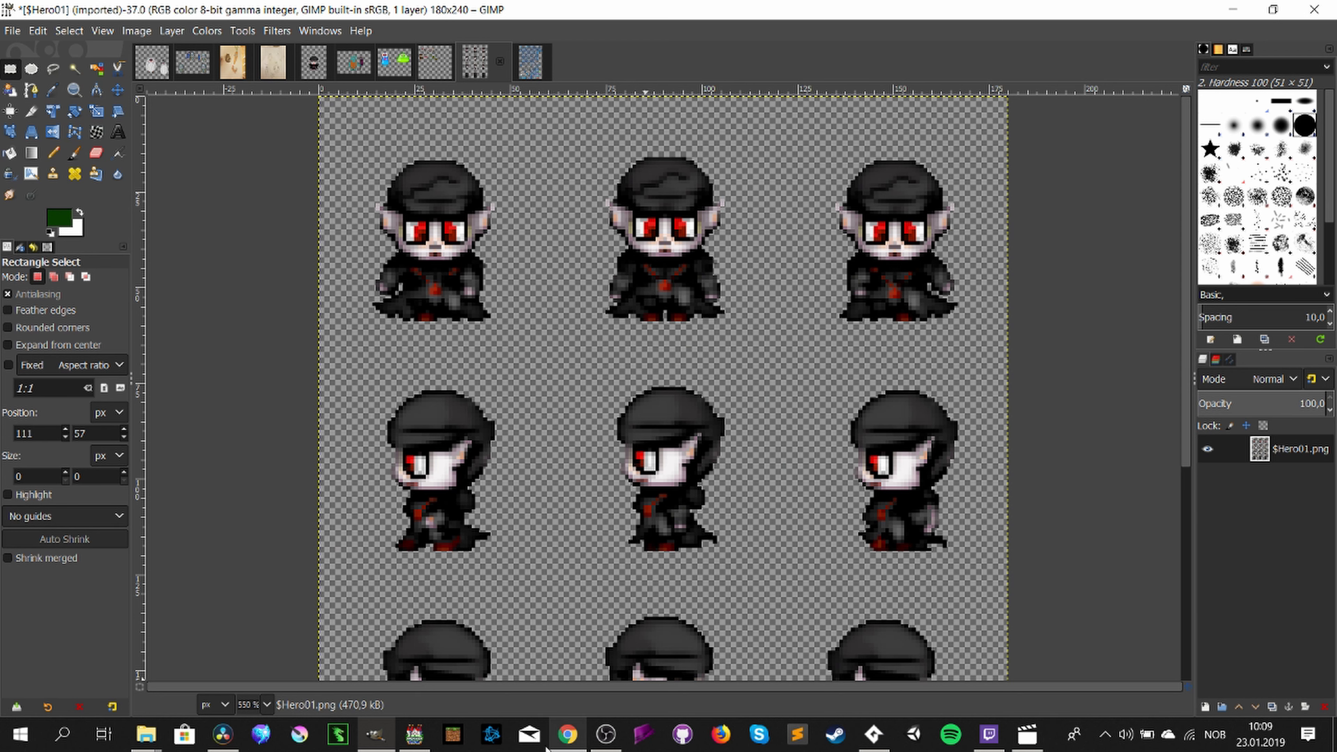
# Step: Open the Gorgoria LAST SNEAKY map and preview Female, Male and walking sprites in the Character Generator
pyautogui.click(414, 733)
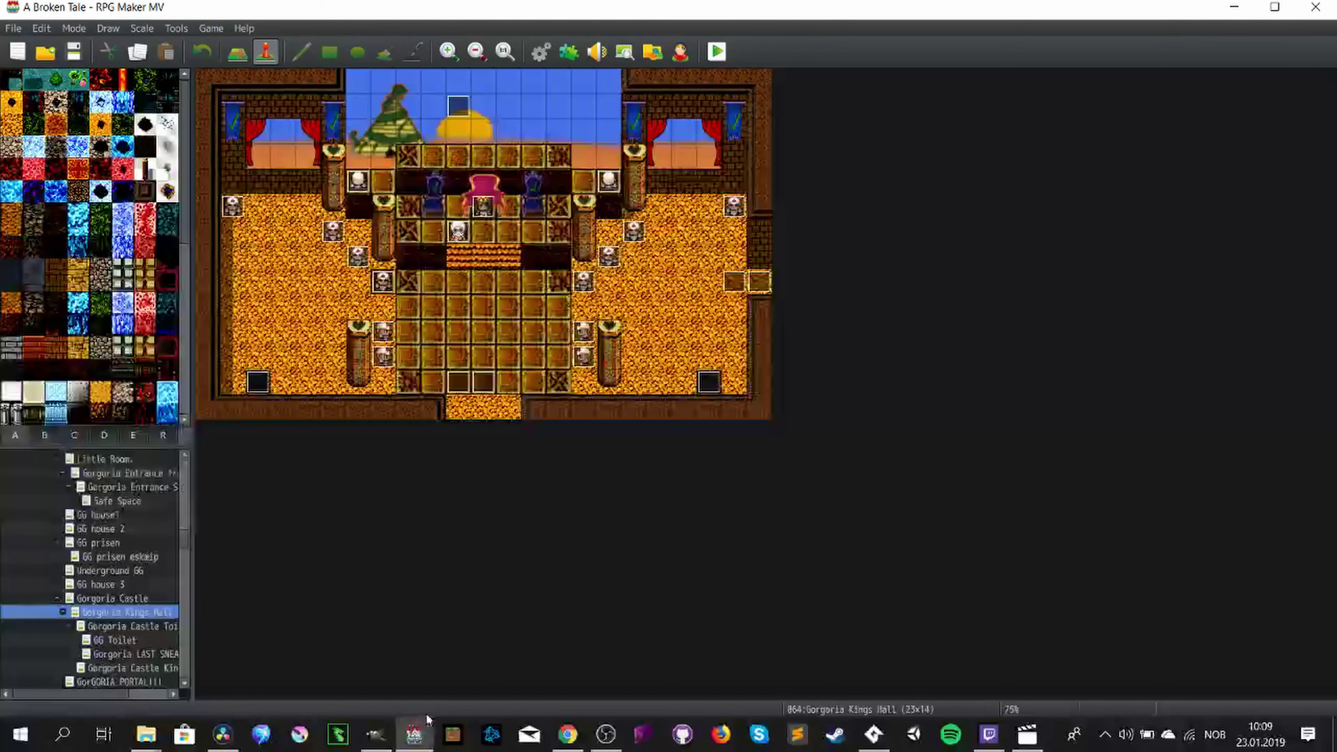
pyautogui.click(137, 654)
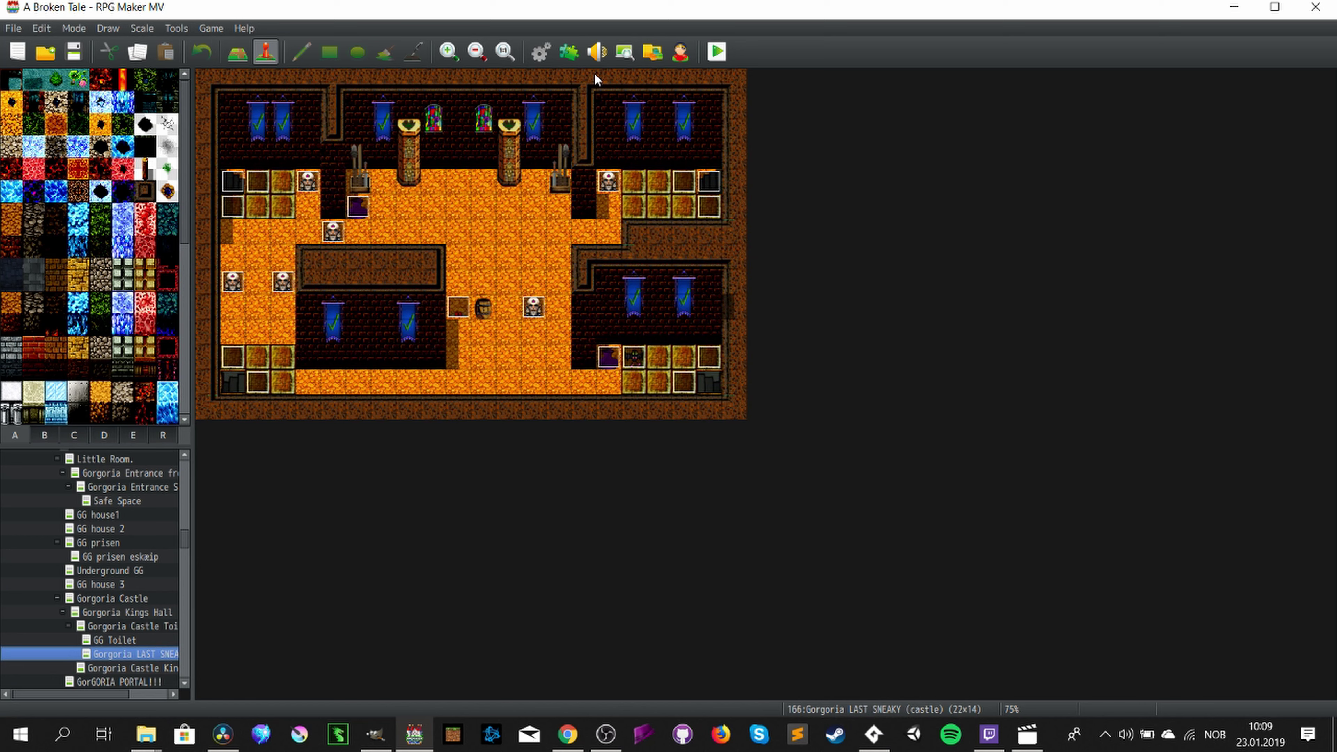
pyautogui.click(682, 52)
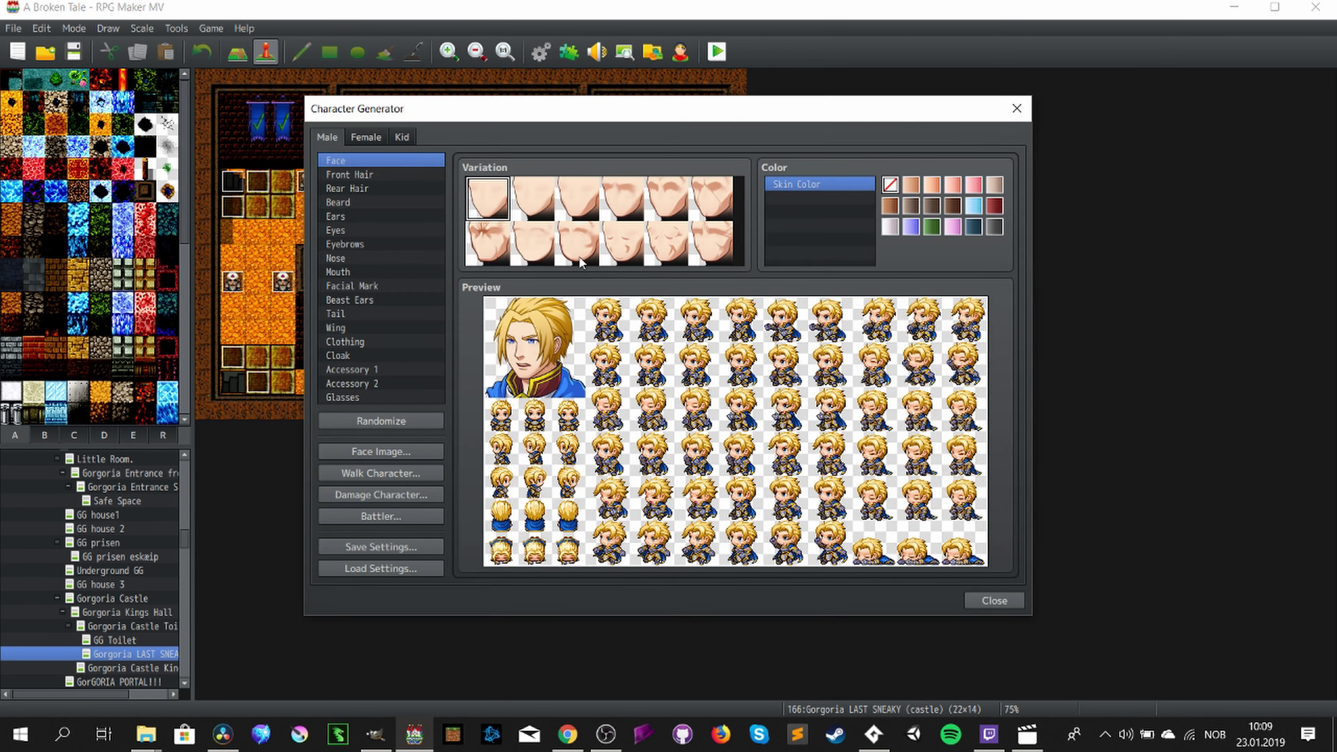
pyautogui.click(364, 139)
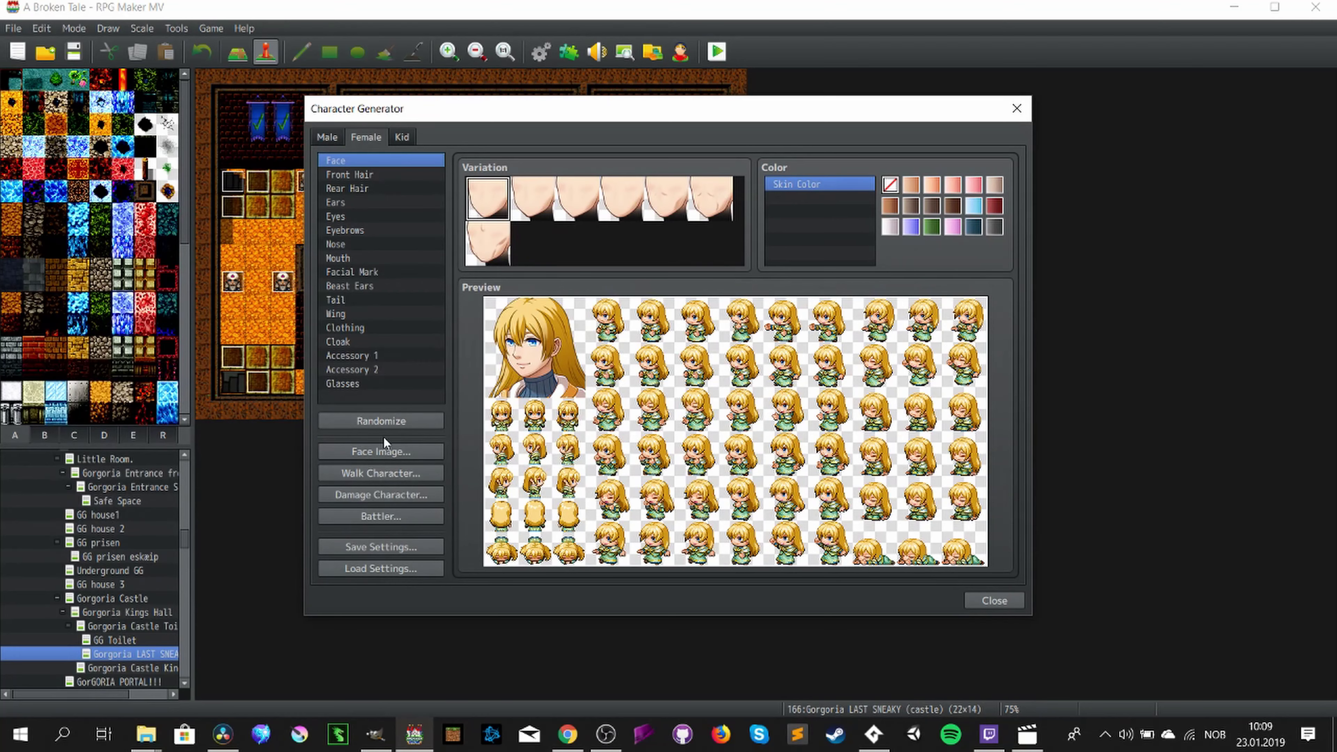
pyautogui.click(332, 140)
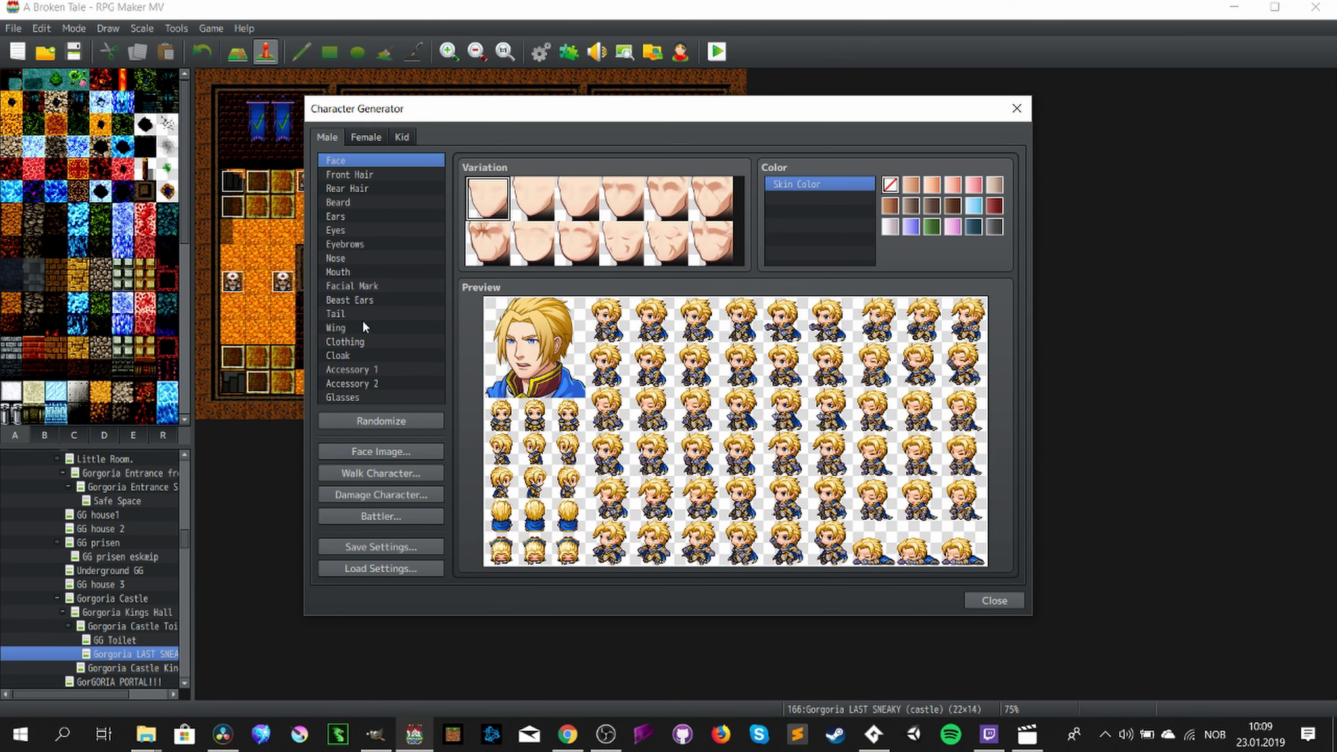
pyautogui.click(397, 475)
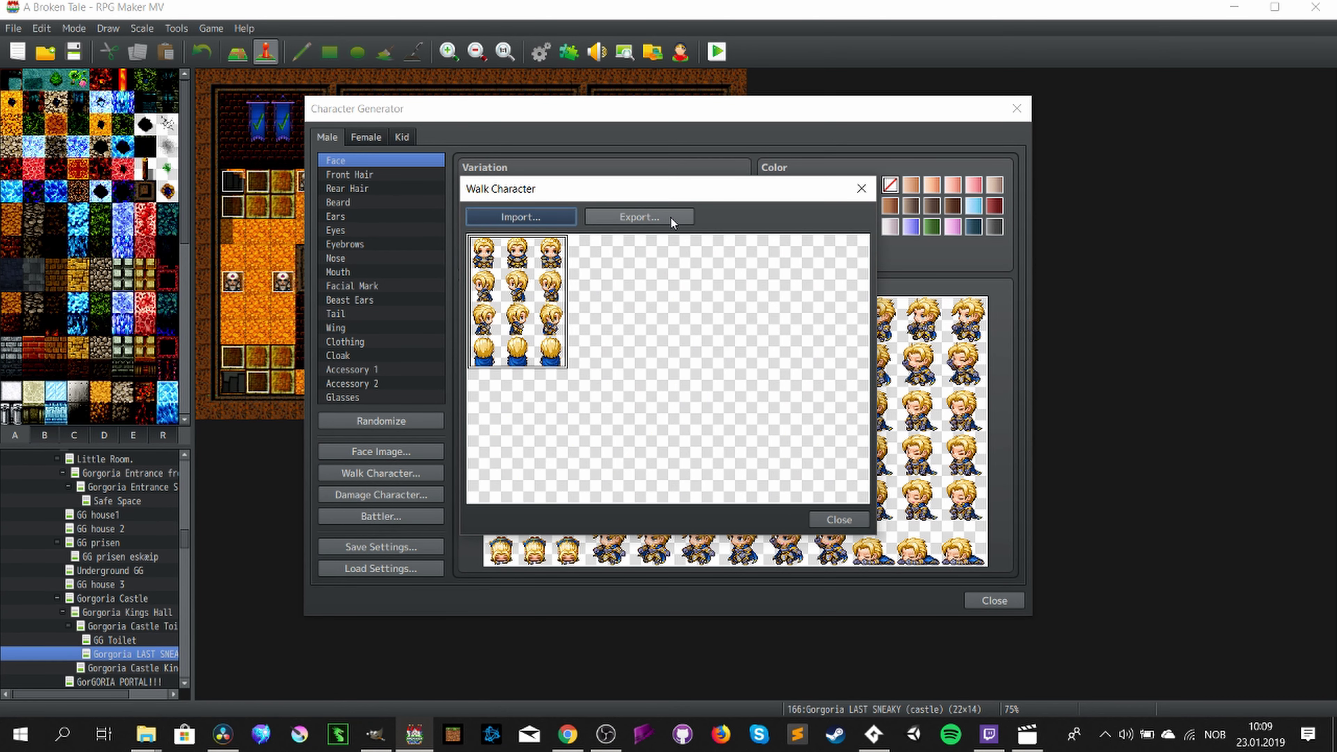
pyautogui.click(840, 520)
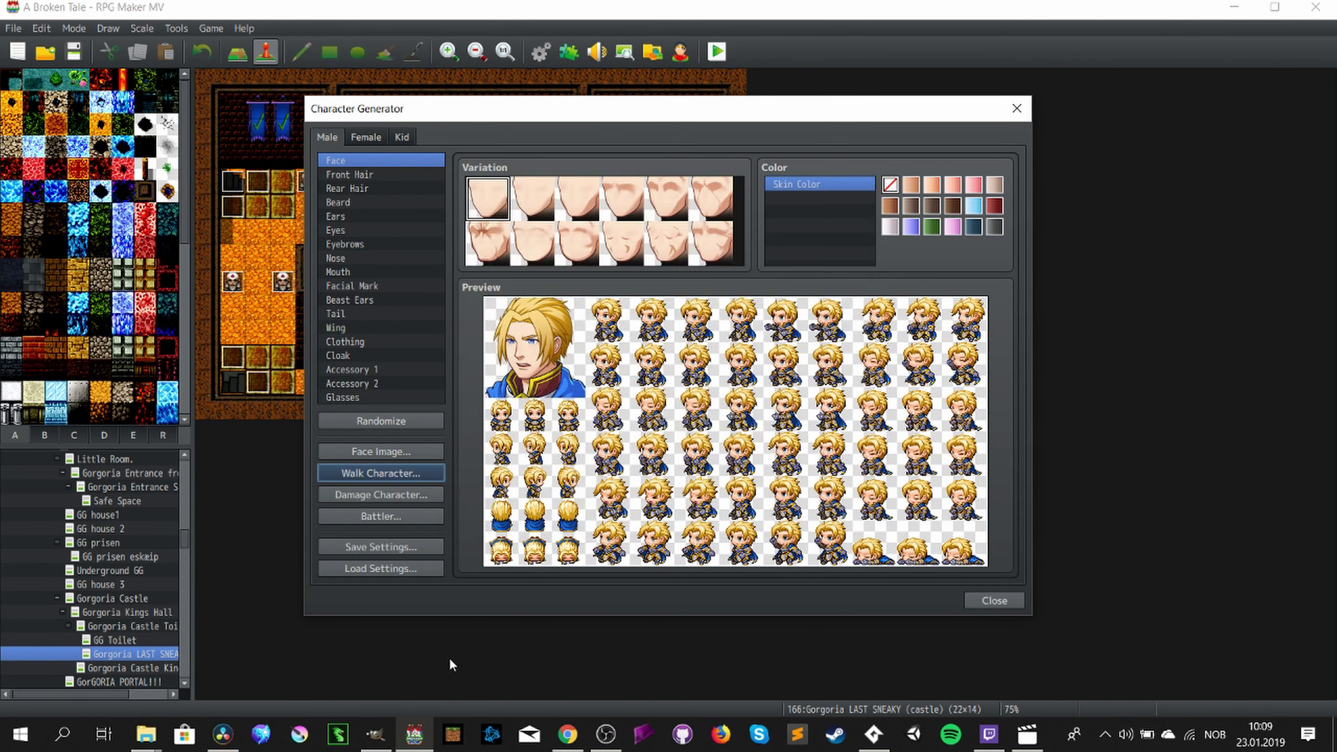
pyautogui.click(995, 601)
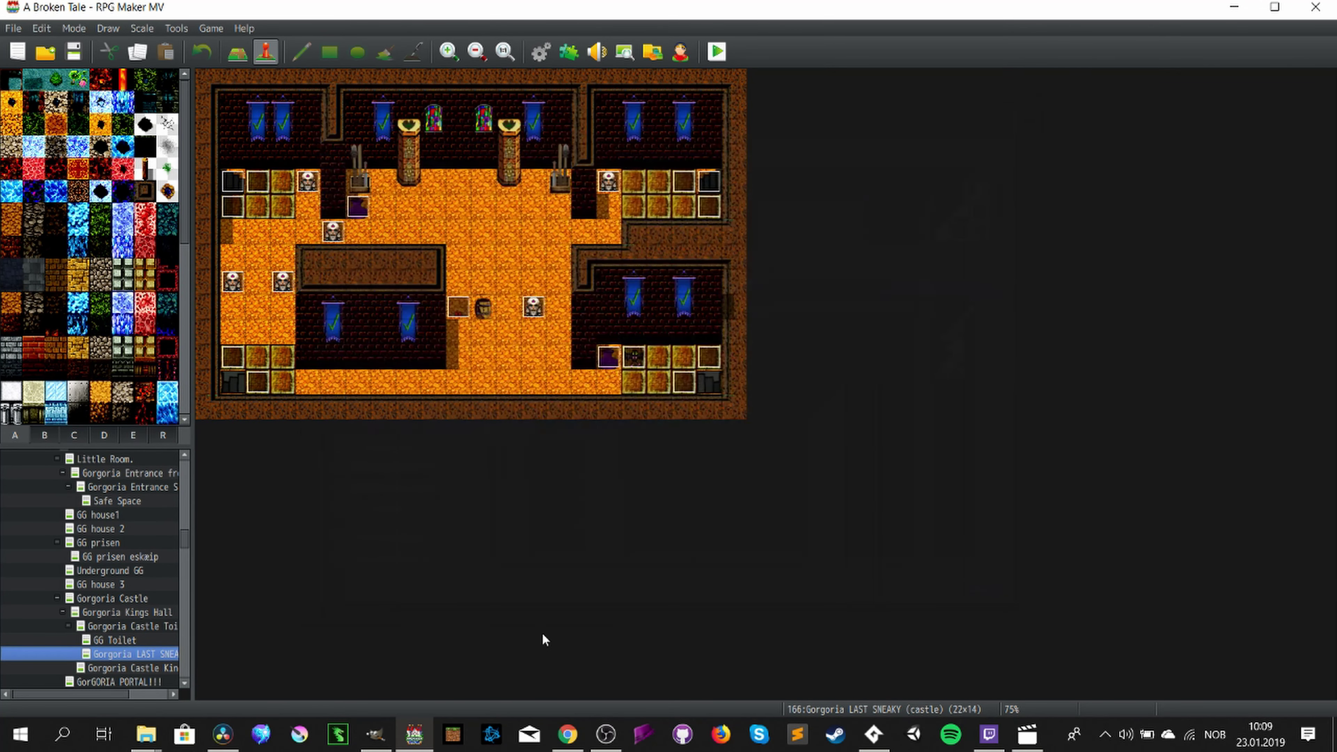
# Step: Bring GIMP forward and zoom the $Hero01 sheet out from 550% to 300%
pyautogui.click(375, 734)
pyautogui.keyDown('ctrl'); pyautogui.scroll(-3, 643, 192); pyautogui.keyUp('ctrl')
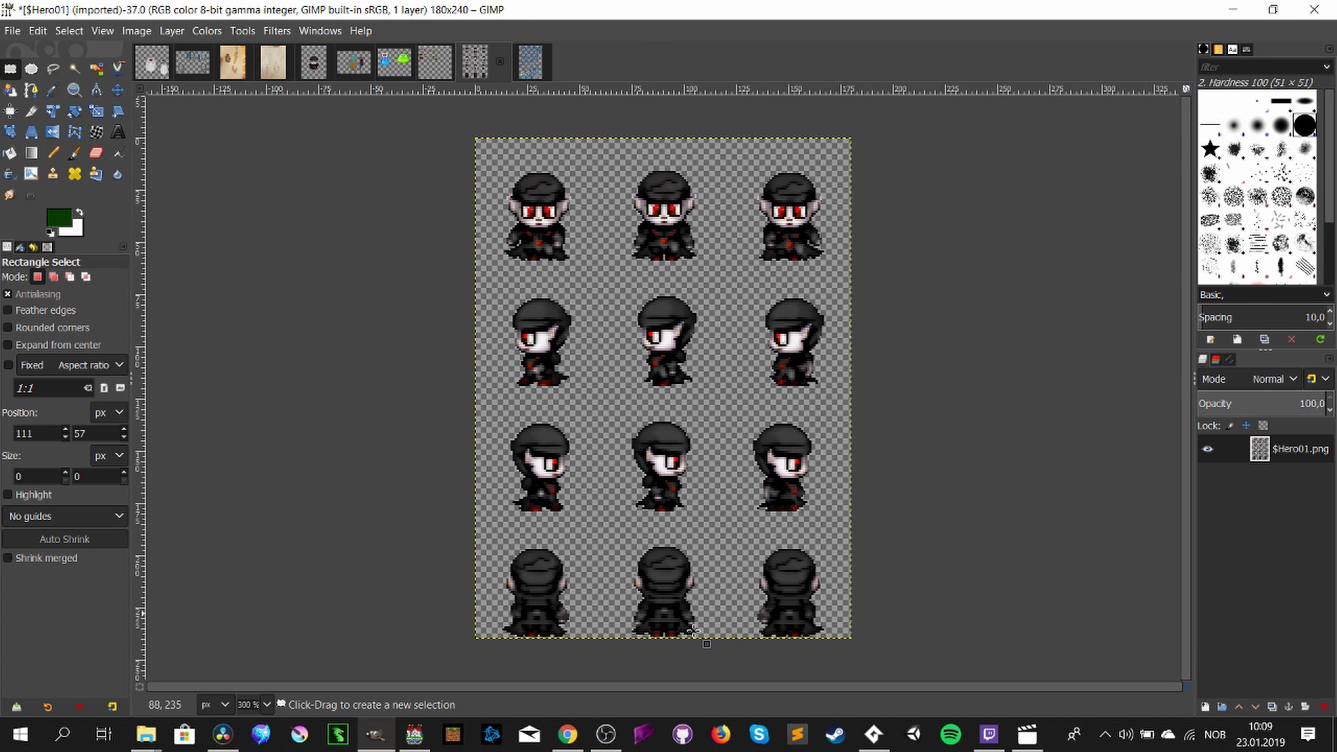
pyautogui.click(886, 739)
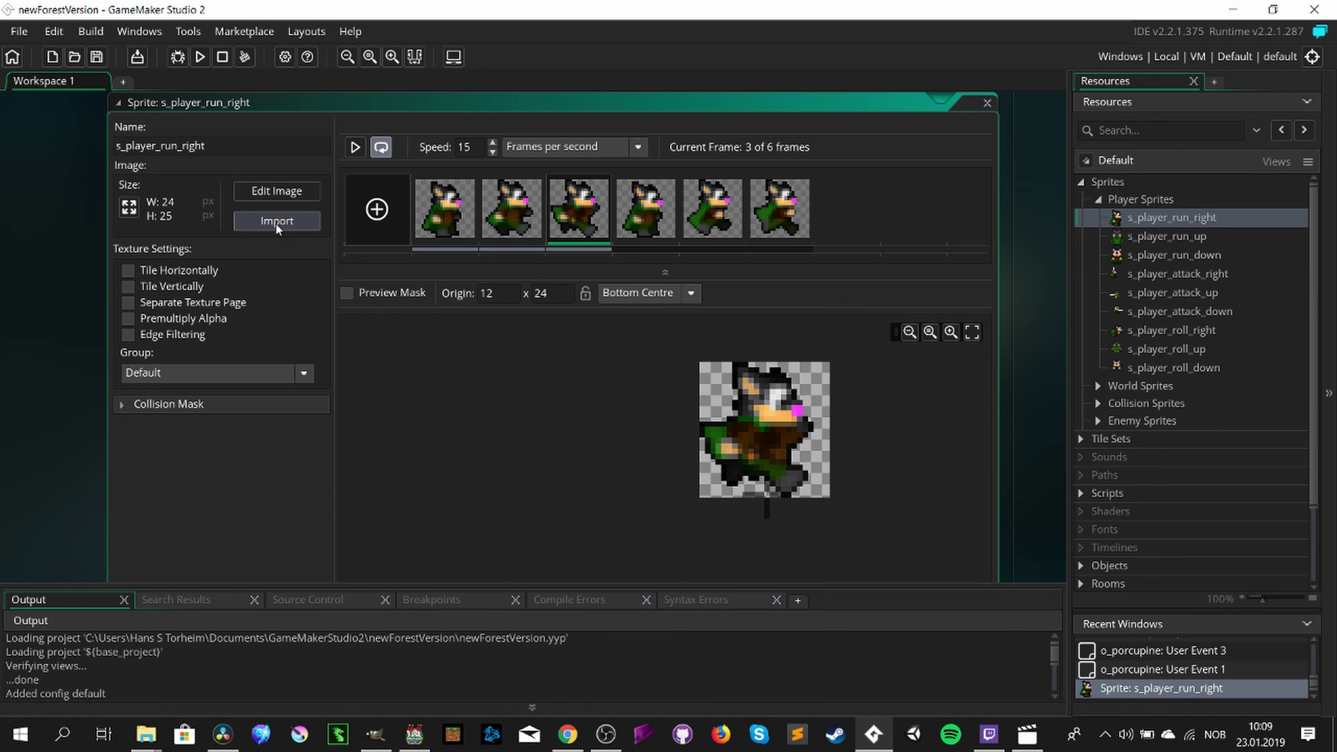
pyautogui.click(375, 735)
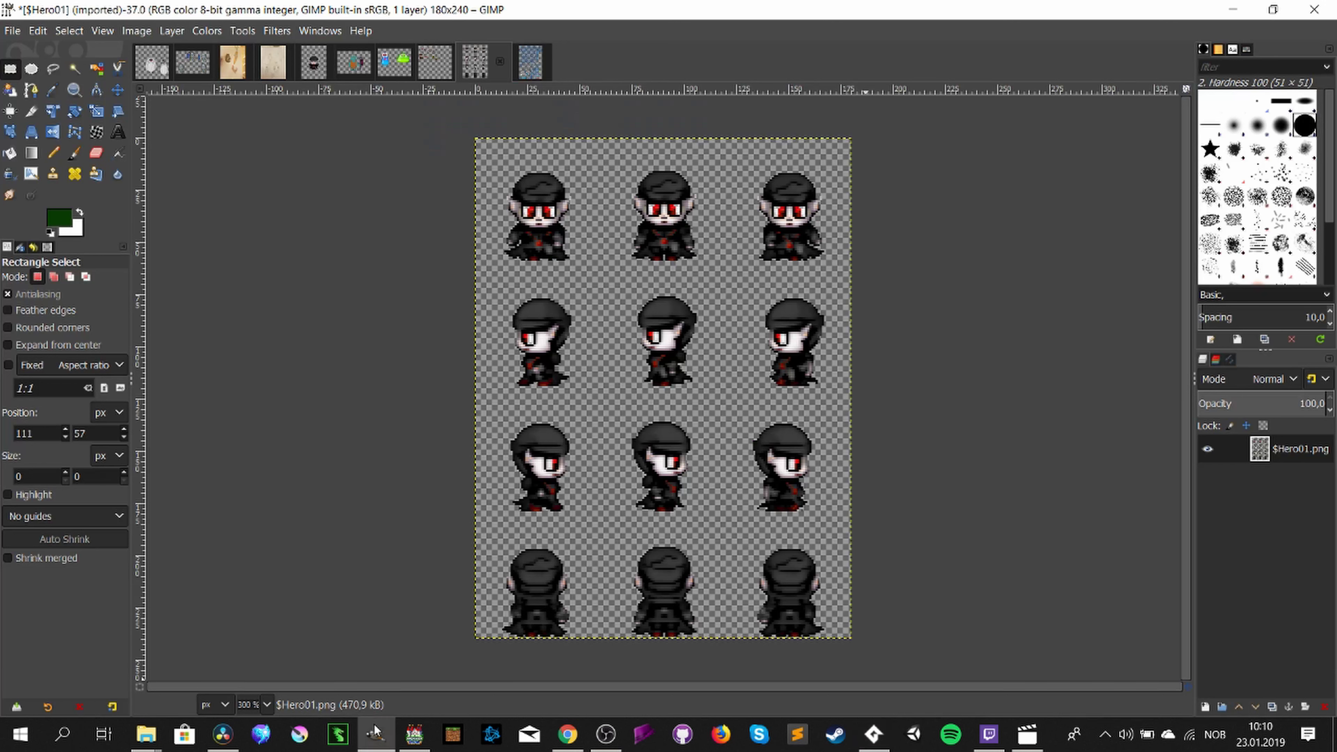
# Step: Box the INDIE sprite on the comparison sheet, deselect, and return to GameMaker Studio 2
pyautogui.click(437, 64)
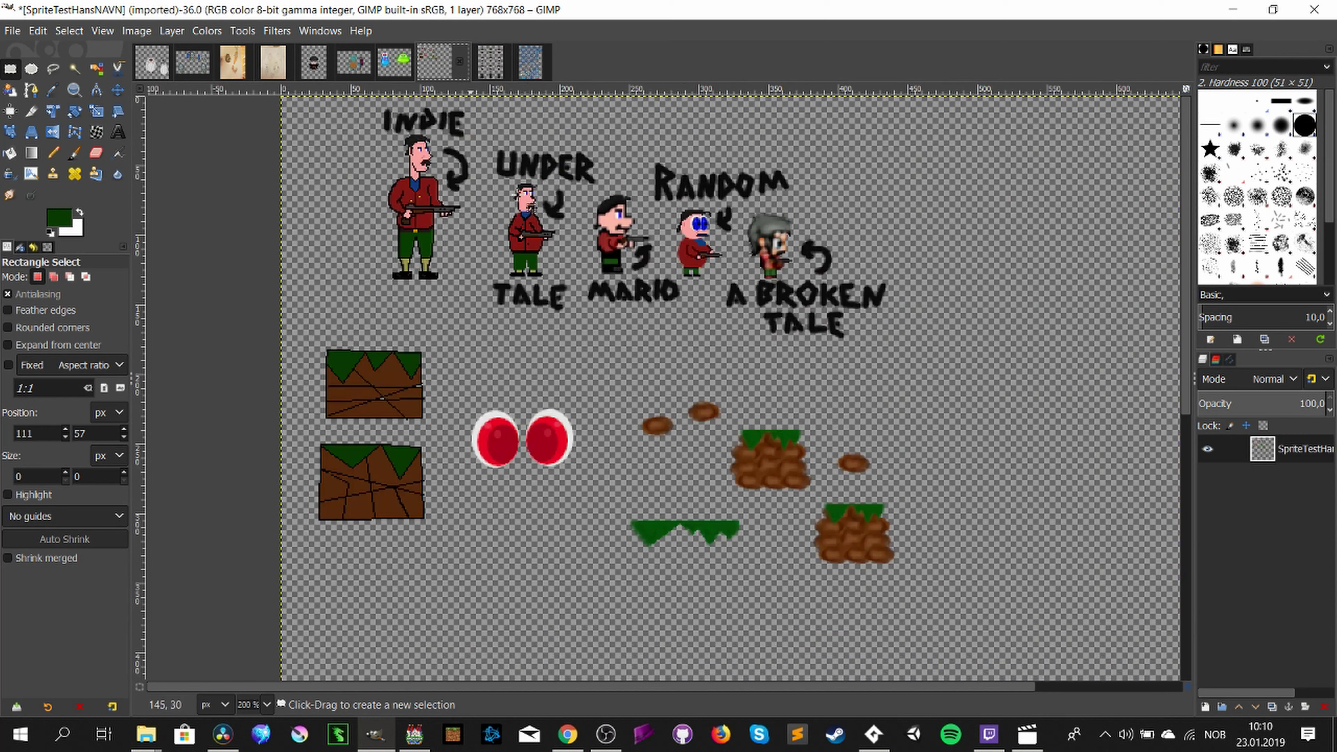
pyautogui.moveTo(378, 139); pyautogui.dragTo(474, 285)
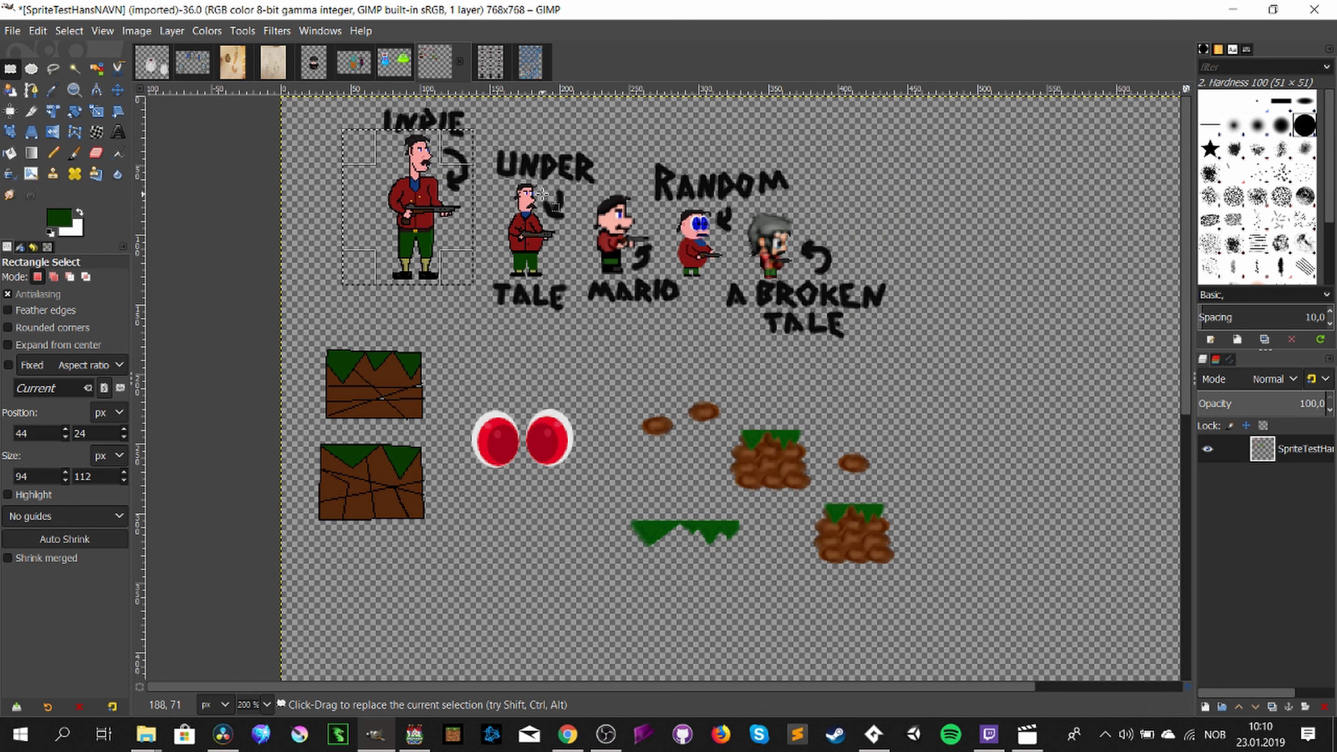
pyautogui.click(429, 201)
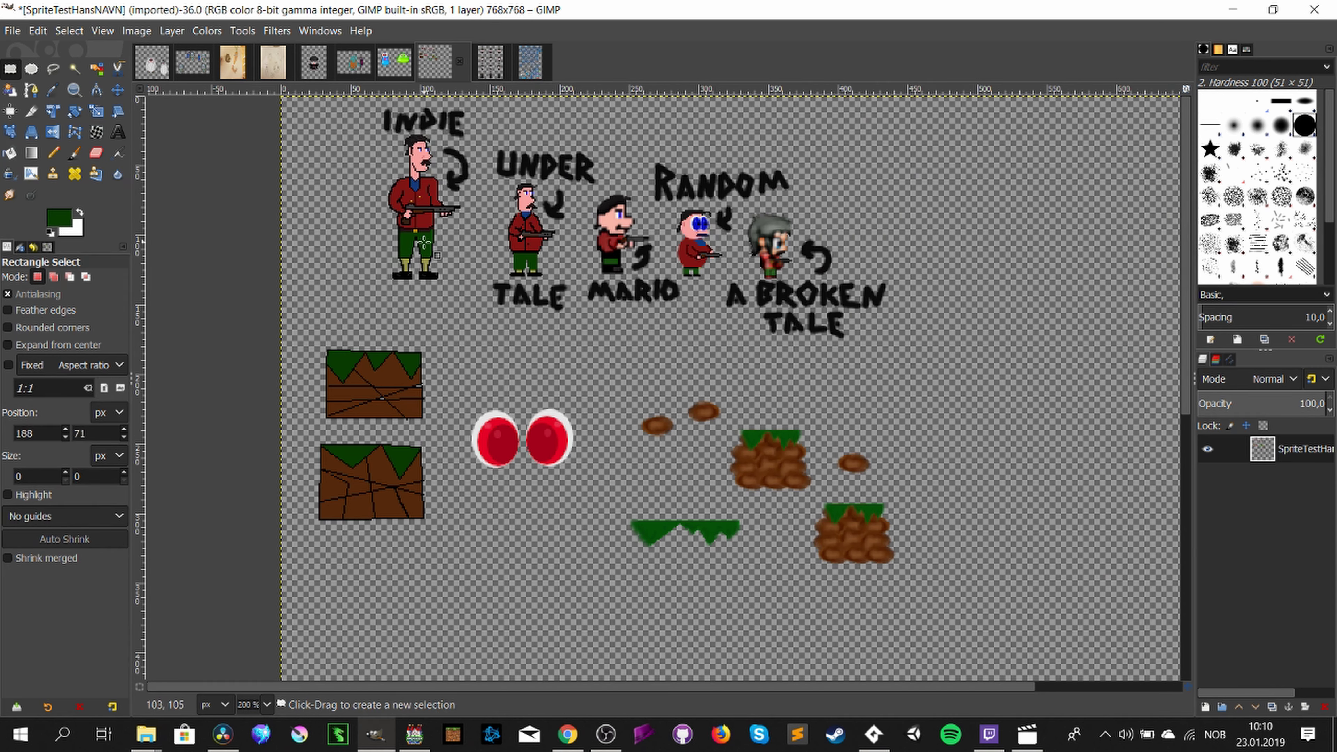
pyautogui.click(871, 733)
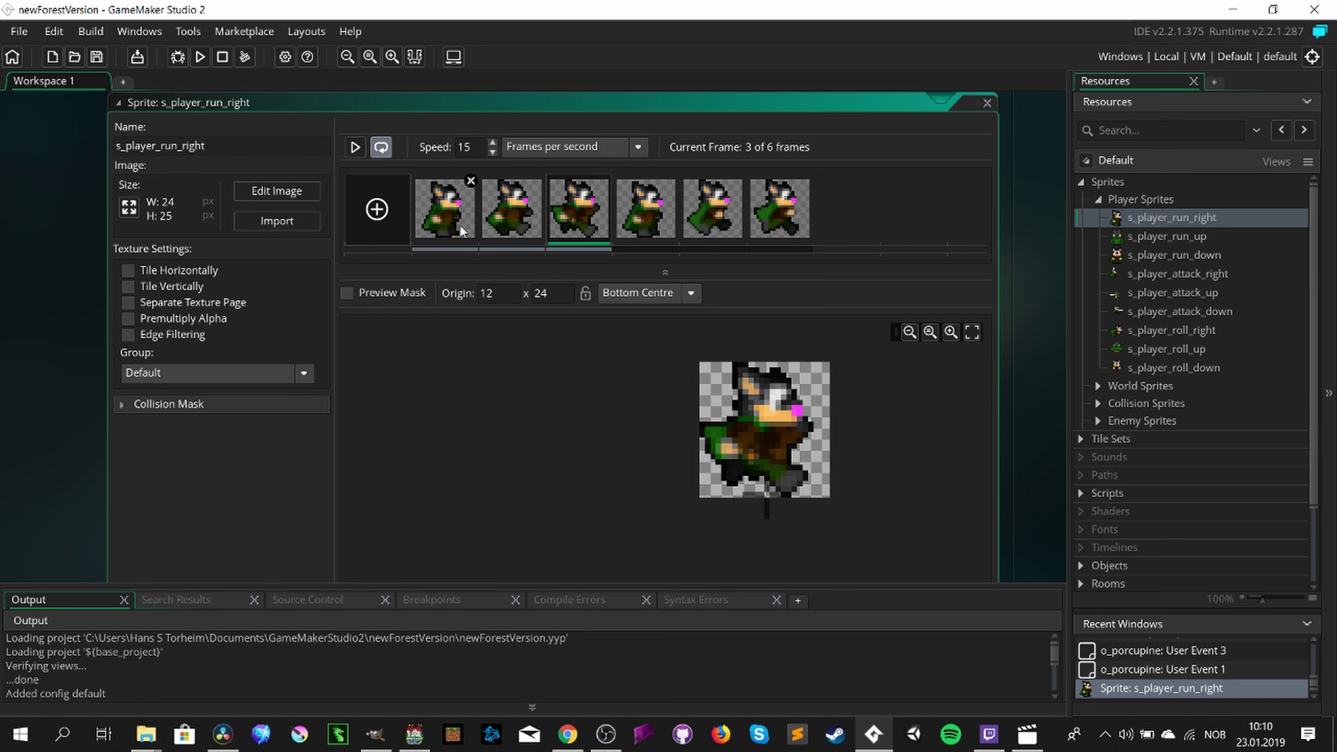
# Step: Play the s_player_run_right run cycle, pause it on frame 6, then switch back to GIMP
pyautogui.click(354, 146)
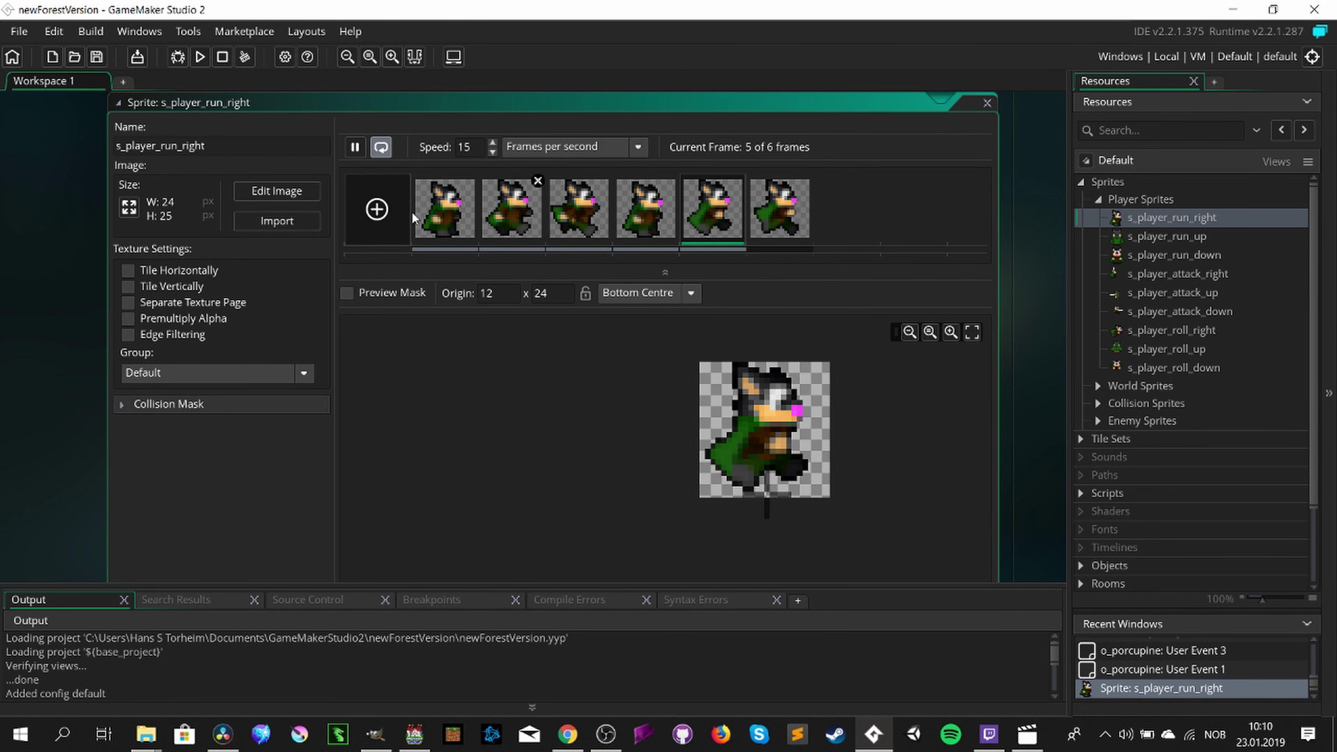
pyautogui.click(355, 148)
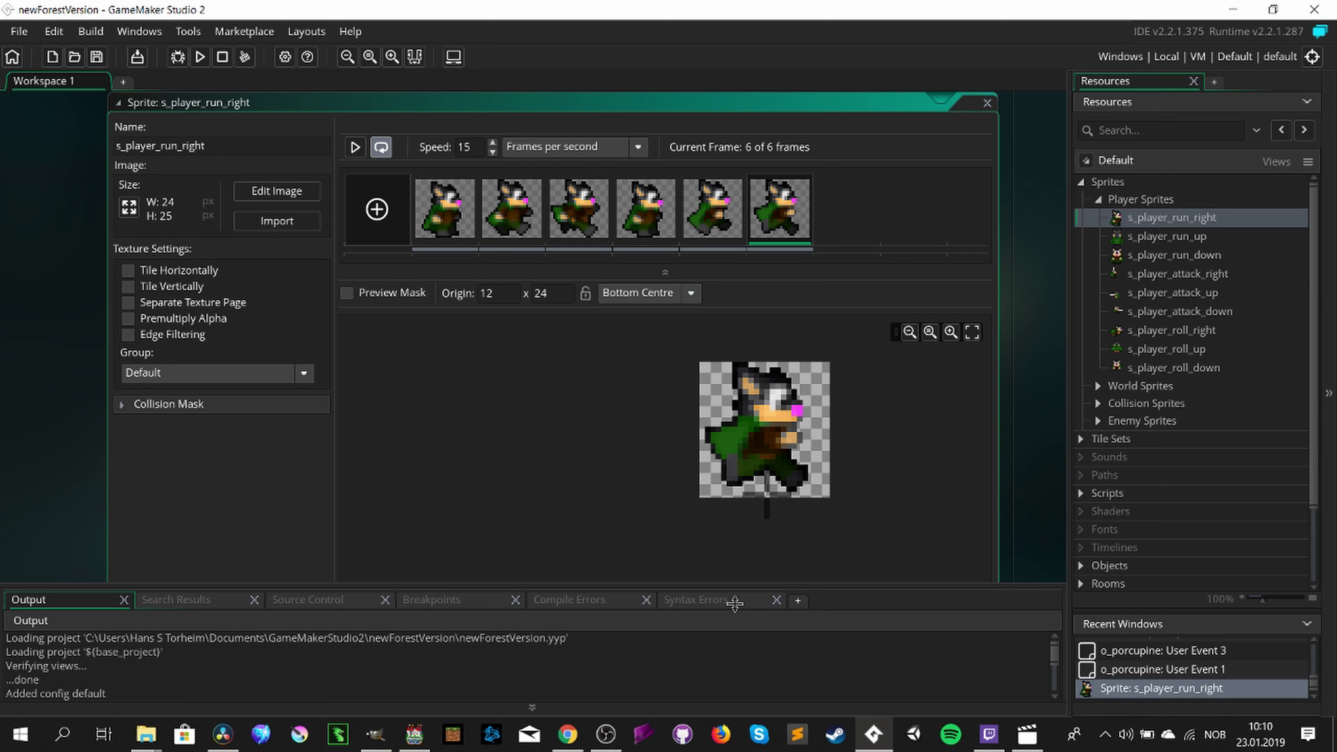
pyautogui.click(605, 735)
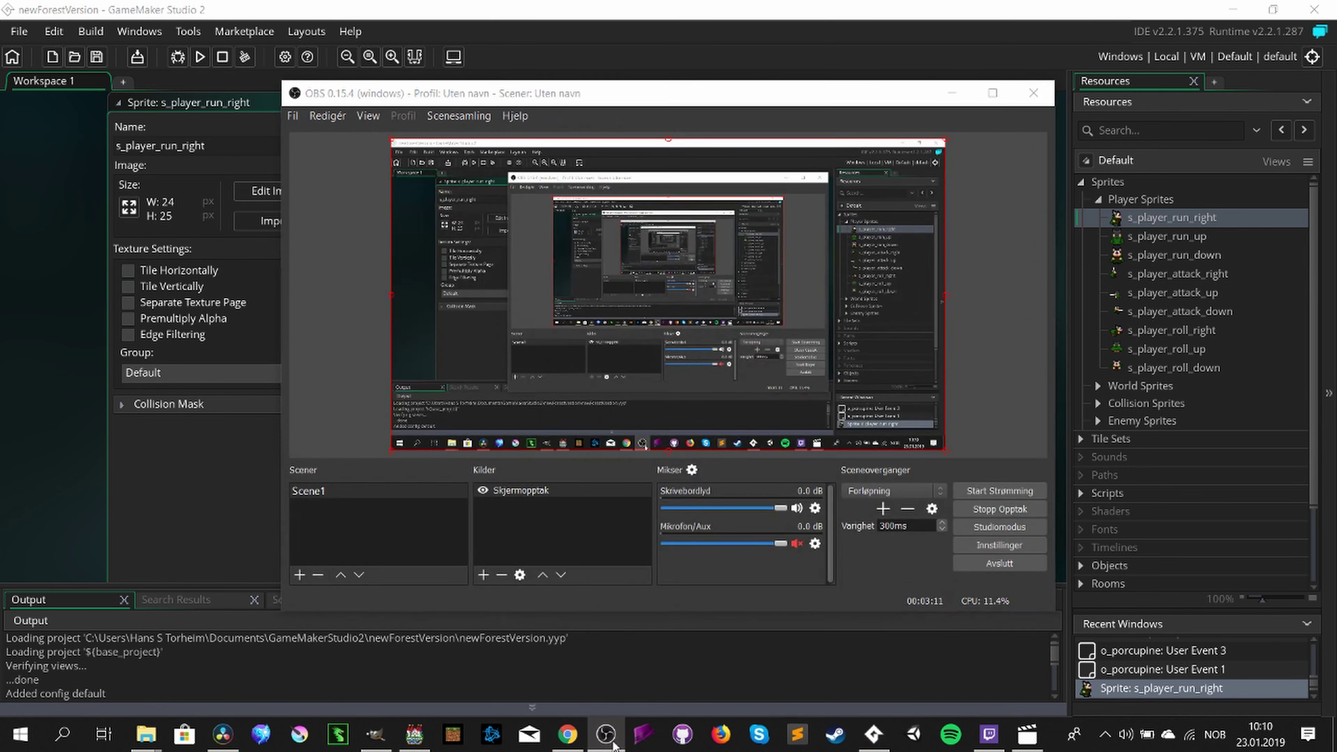
pyautogui.click(606, 734)
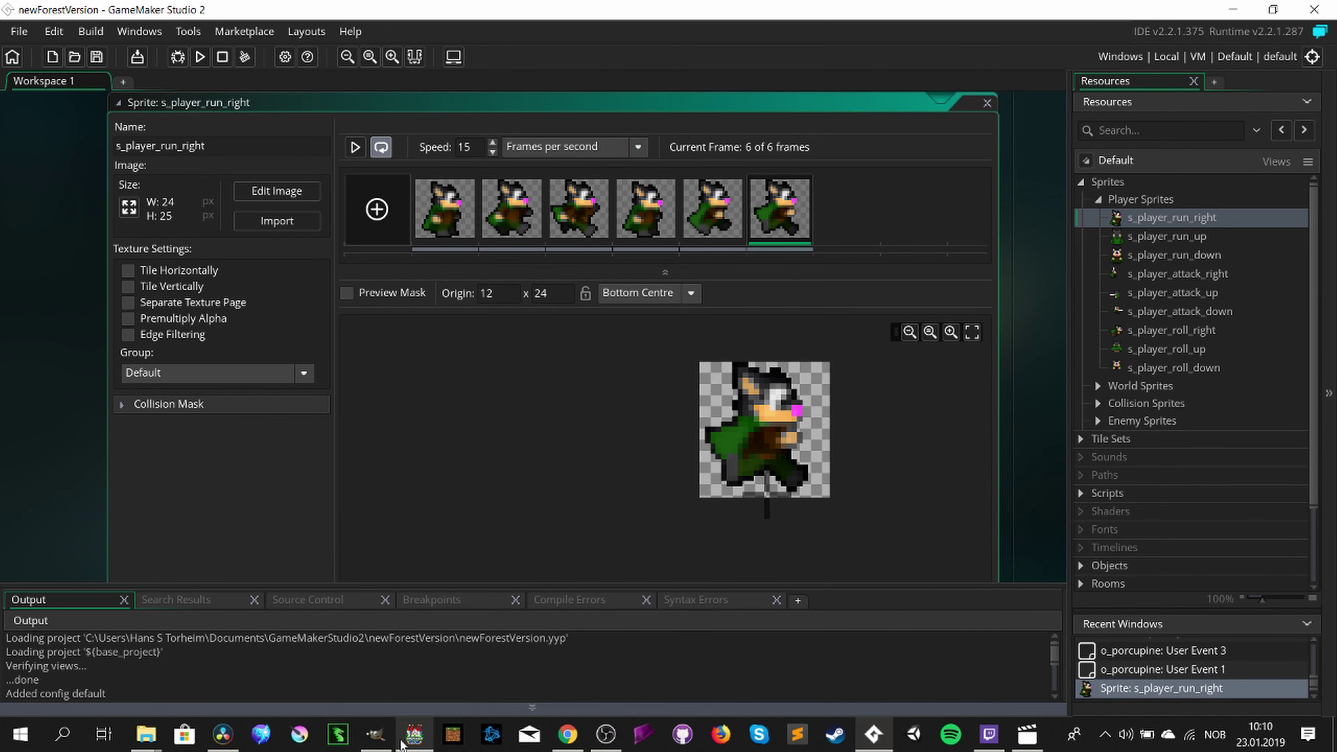
pyautogui.click(375, 734)
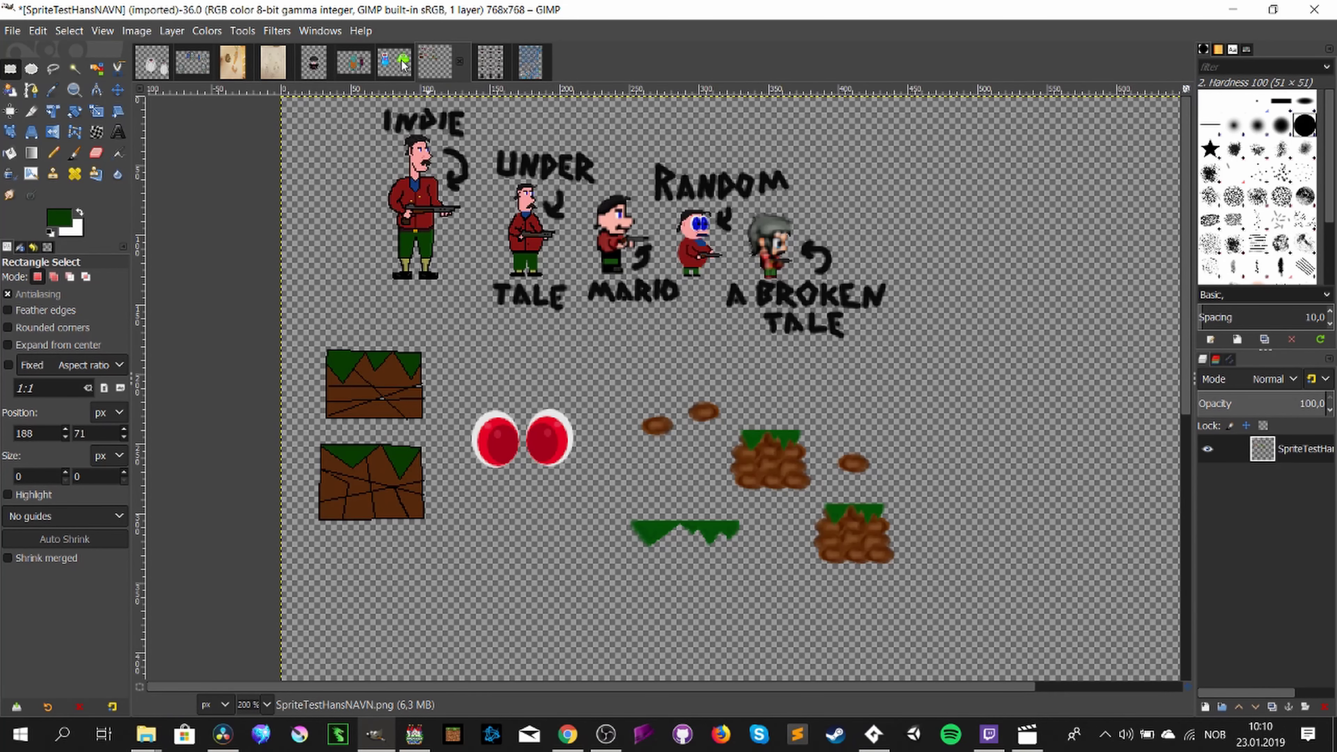
# Step: On the $Hero01 sheet, box the top row and then the third row of frames, then return to GameMaker
pyautogui.click(489, 63)
pyautogui.moveTo(505, 140); pyautogui.dragTo(928, 287)
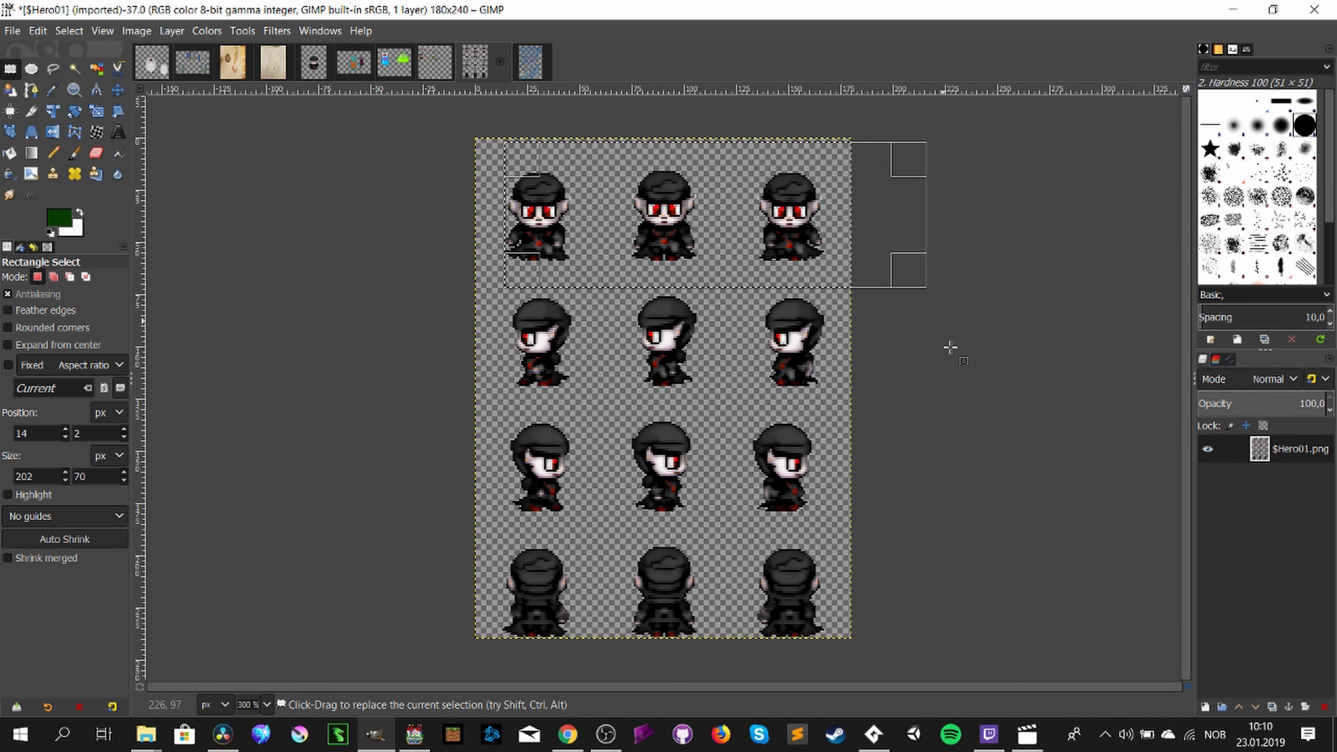
pyautogui.moveTo(480, 404); pyautogui.dragTo(917, 525)
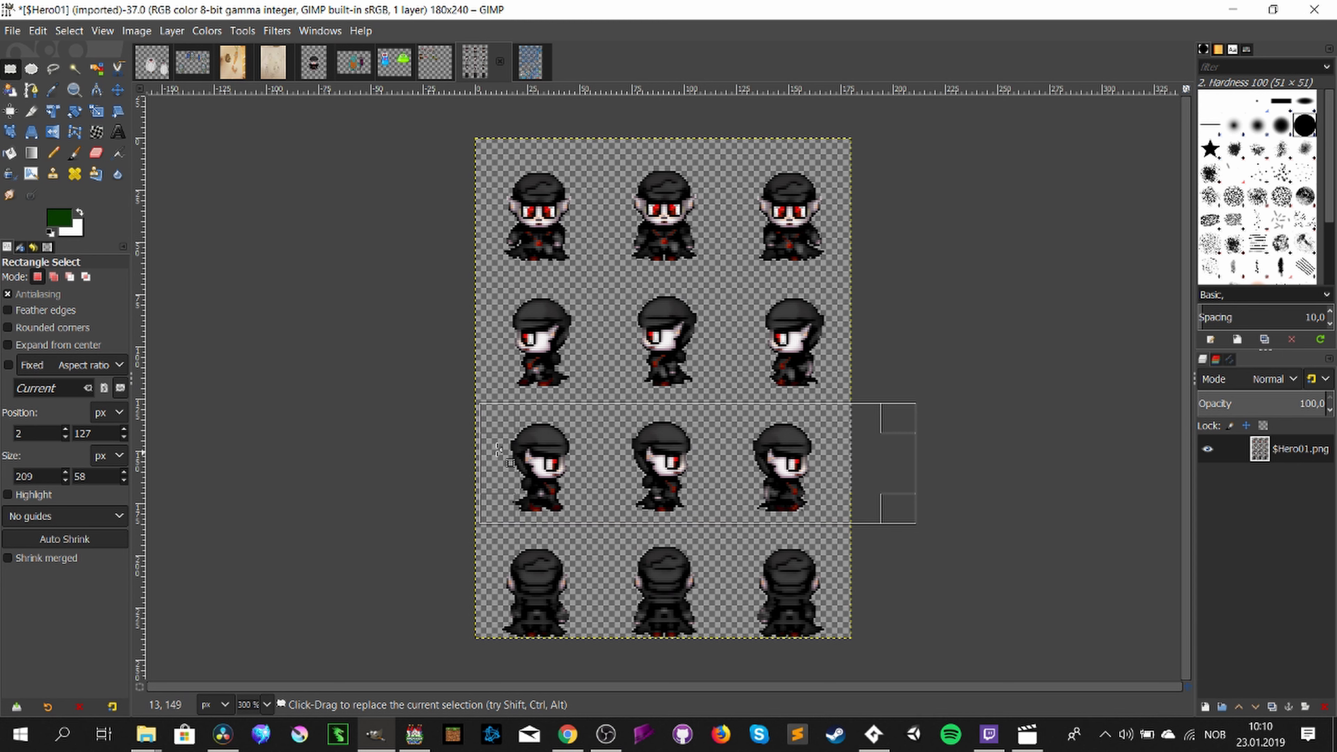
pyautogui.click(874, 735)
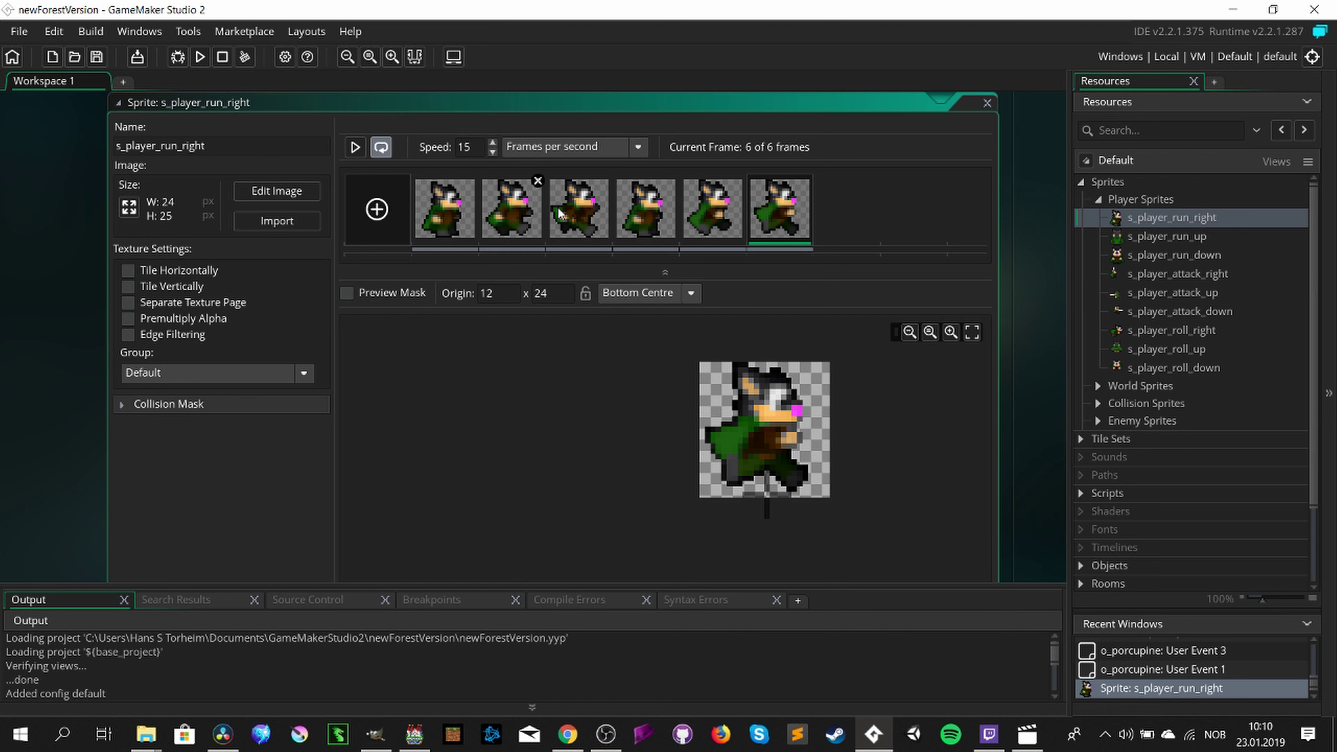
# Step: Launch the test game and walk the player around, cutting the nearby bushes
pyautogui.click(199, 58)
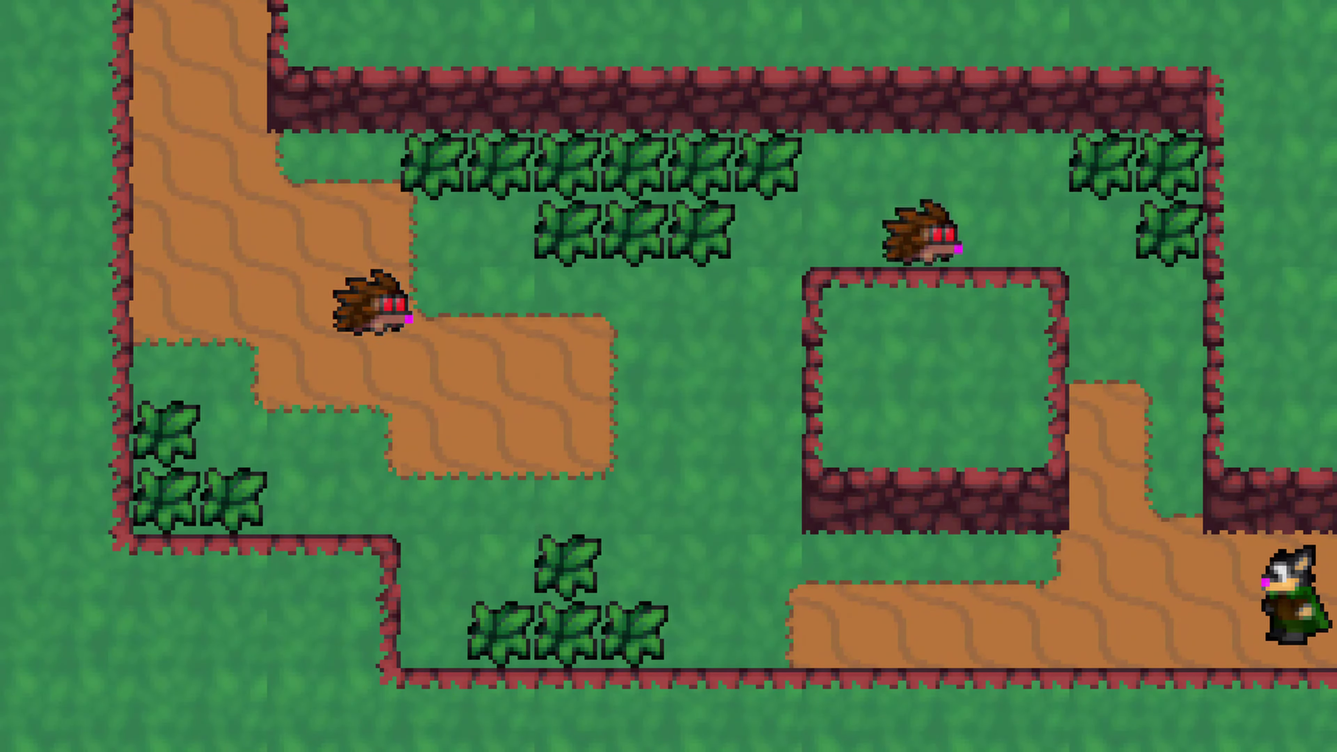
pyautogui.press('Left')
pyautogui.press('Up')
pyautogui.press('Right')
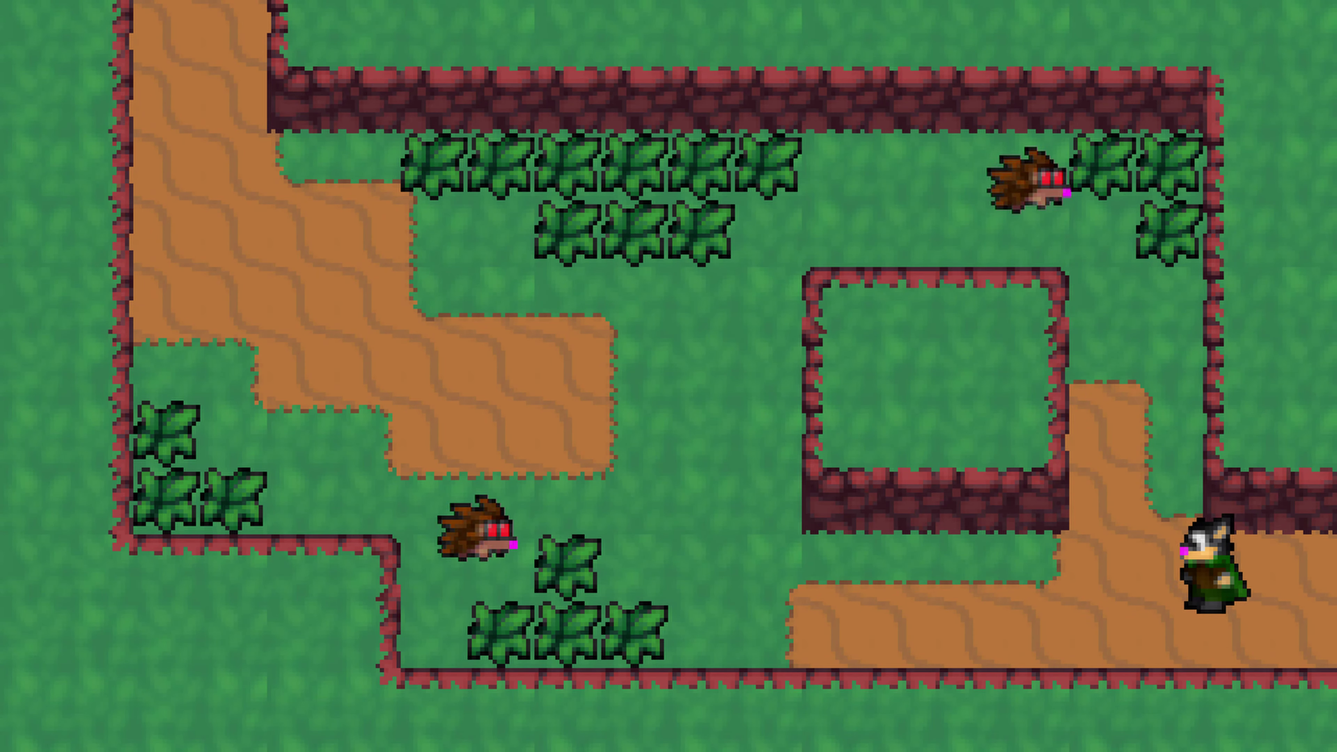
pyautogui.press('Left')
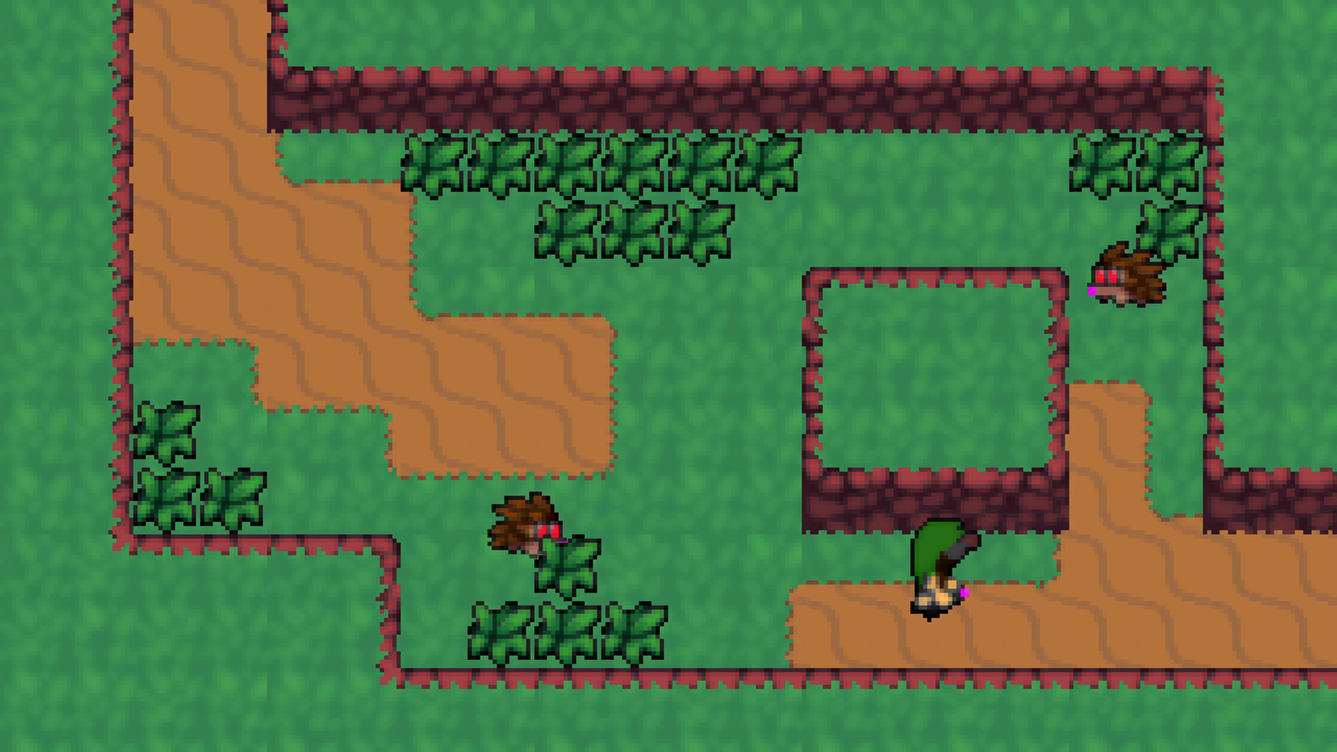
pyautogui.press('space')
pyautogui.press('Up')
pyautogui.press('Left')
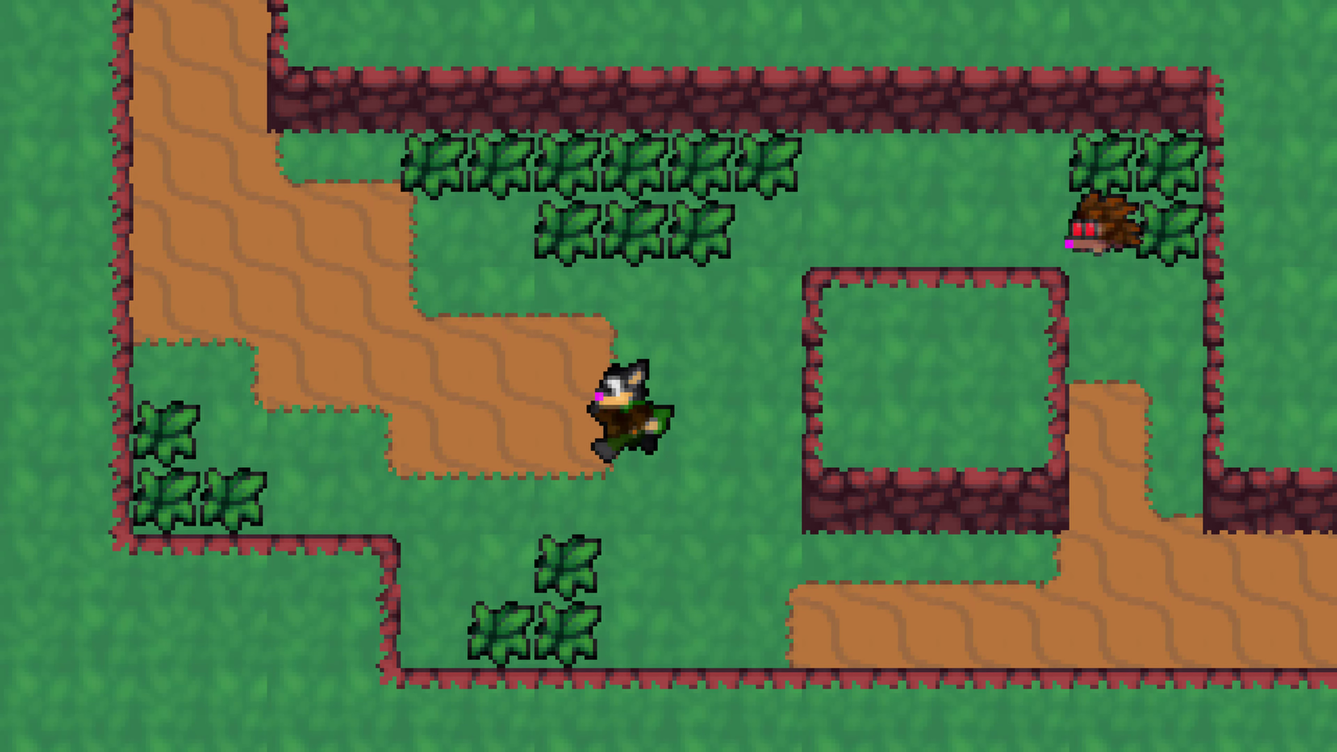
pyautogui.press('Right')
pyautogui.press('space')
# Step: Walk the player across the grass toward the top hedge and strike the hedgehog
pyautogui.press('Left')
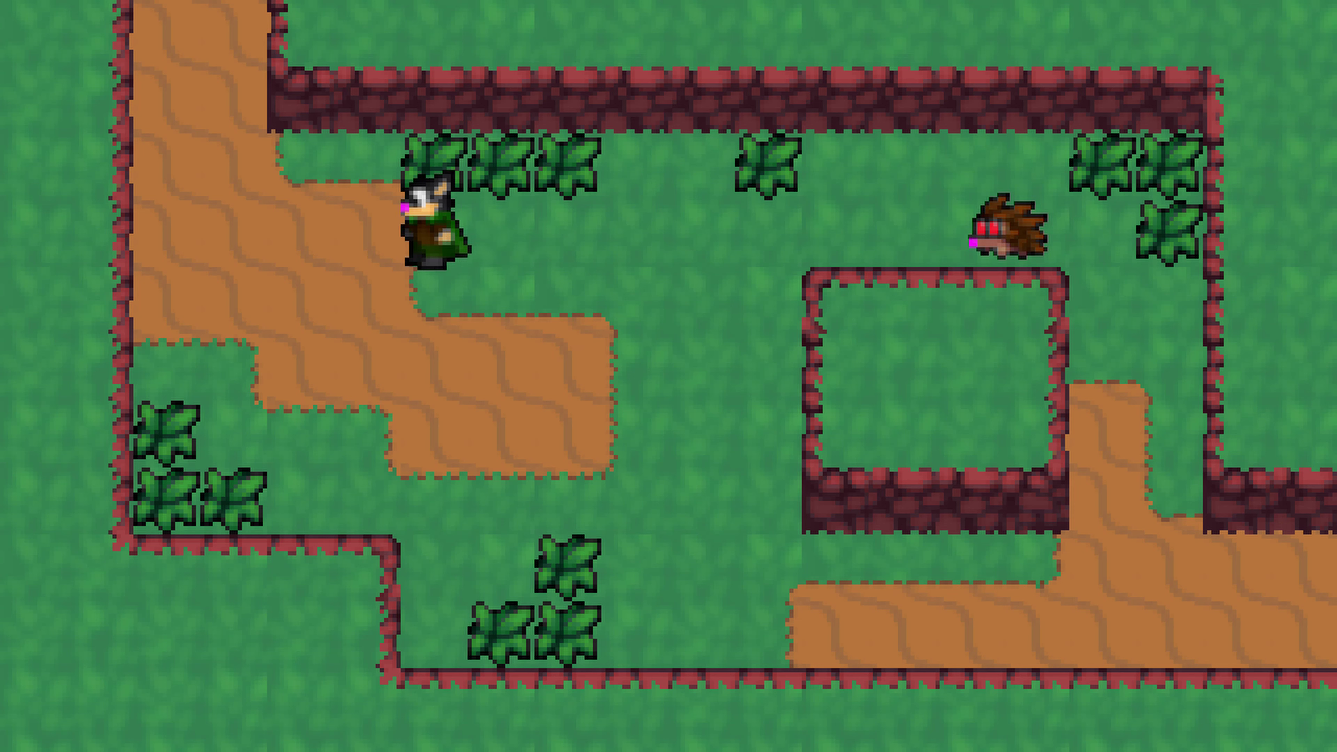
pyautogui.press('Down')
pyautogui.press('Right')
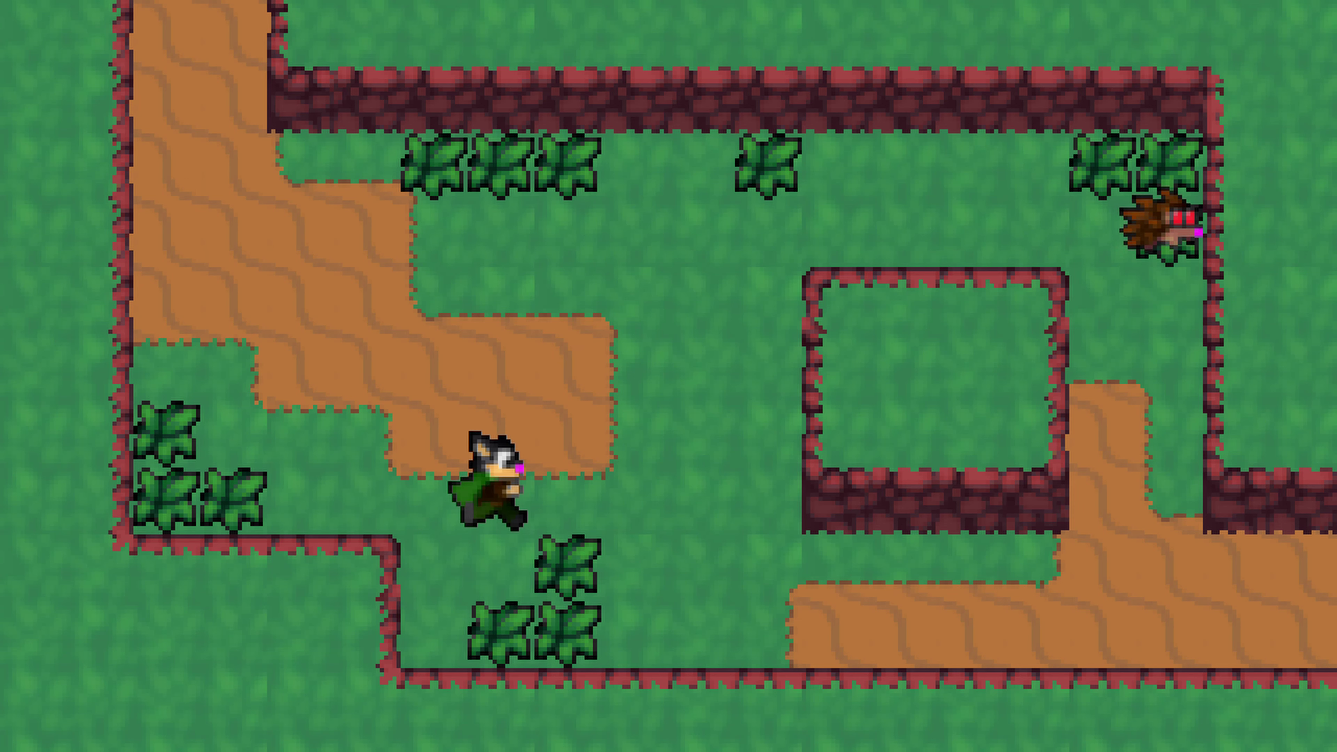
pyautogui.press('Up')
pyautogui.press('Left')
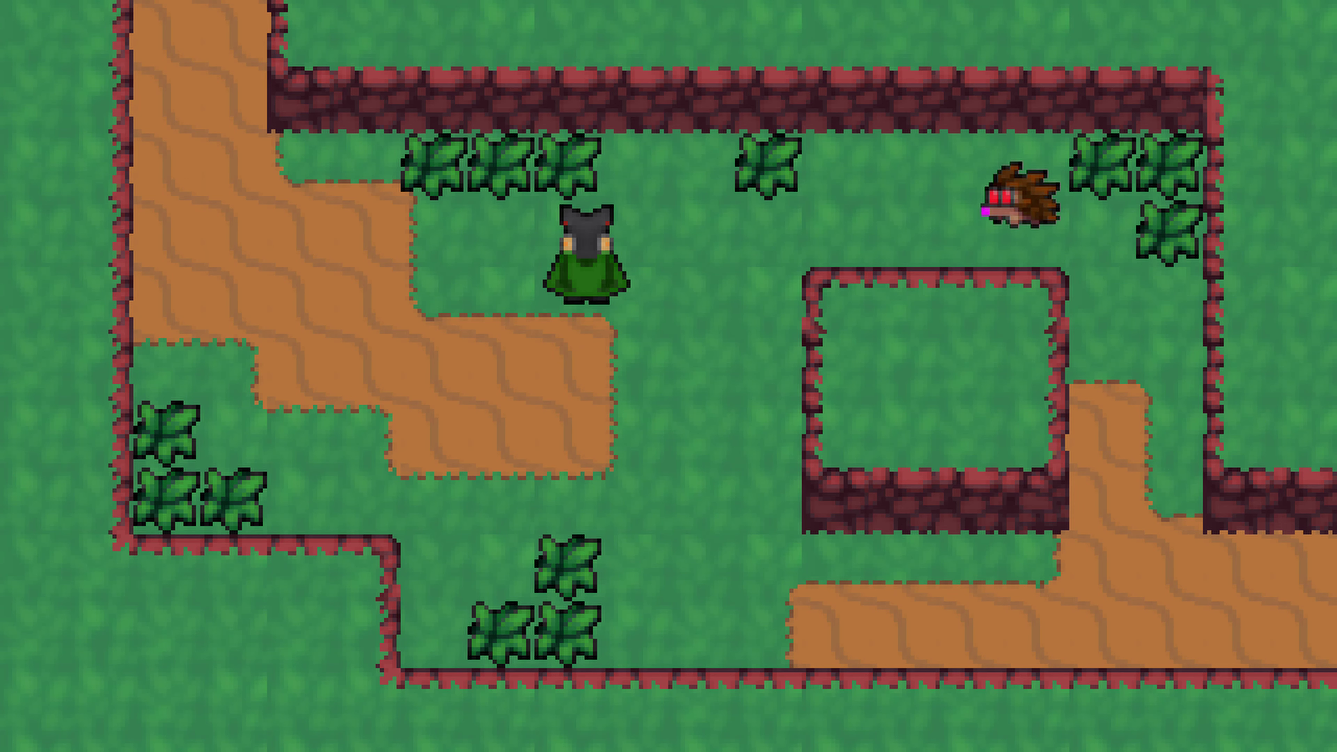
pyautogui.press('Right')
pyautogui.press('Right')
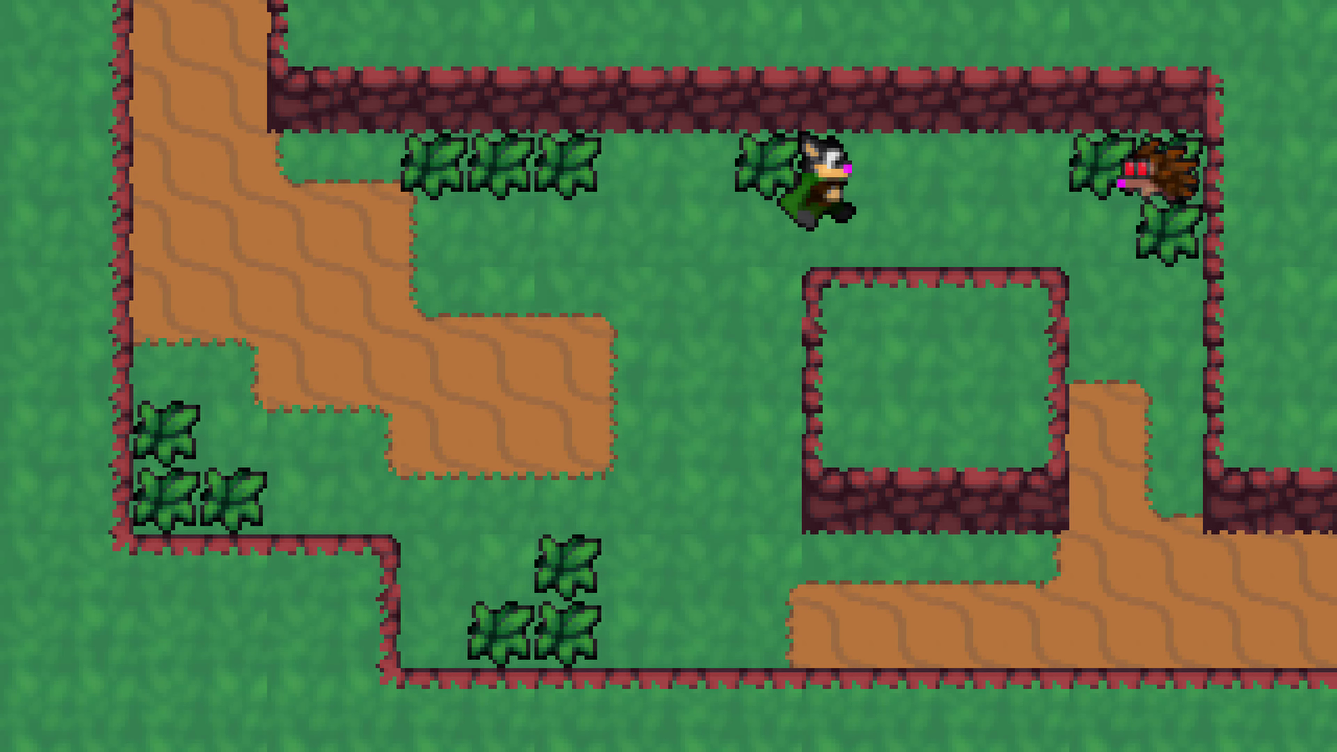
pyautogui.press('space')
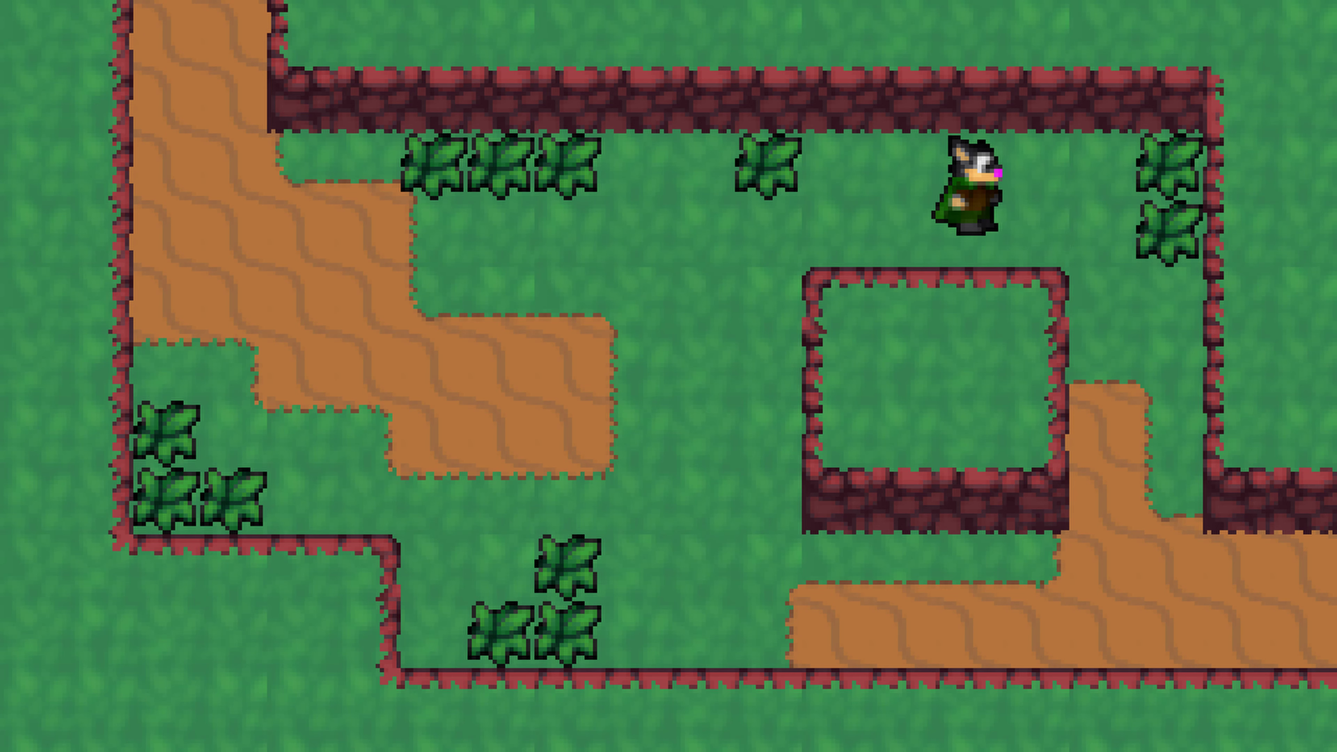
# Step: Walk the player down and right onto the bottom dirt path
pyautogui.press('Left')
pyautogui.press('Down')
pyautogui.press('Right')
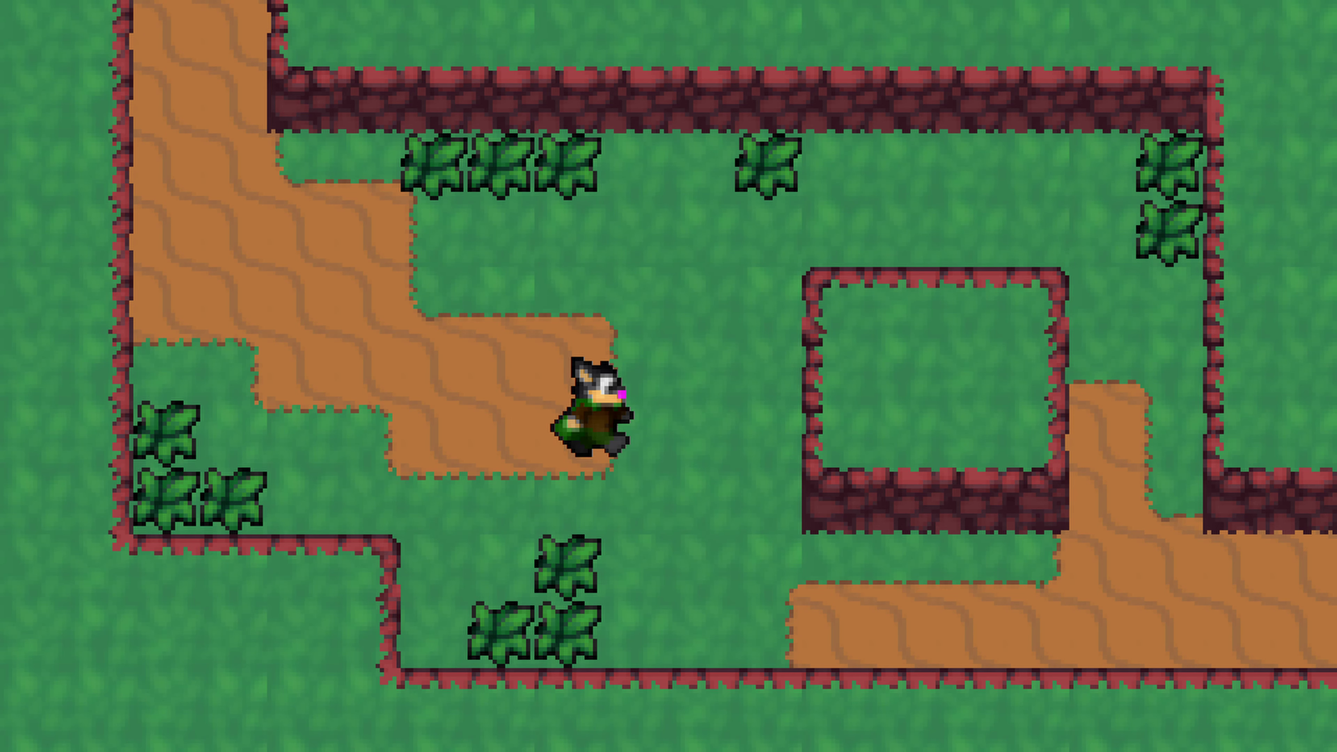
pyautogui.press('Down')
pyautogui.press('Right')
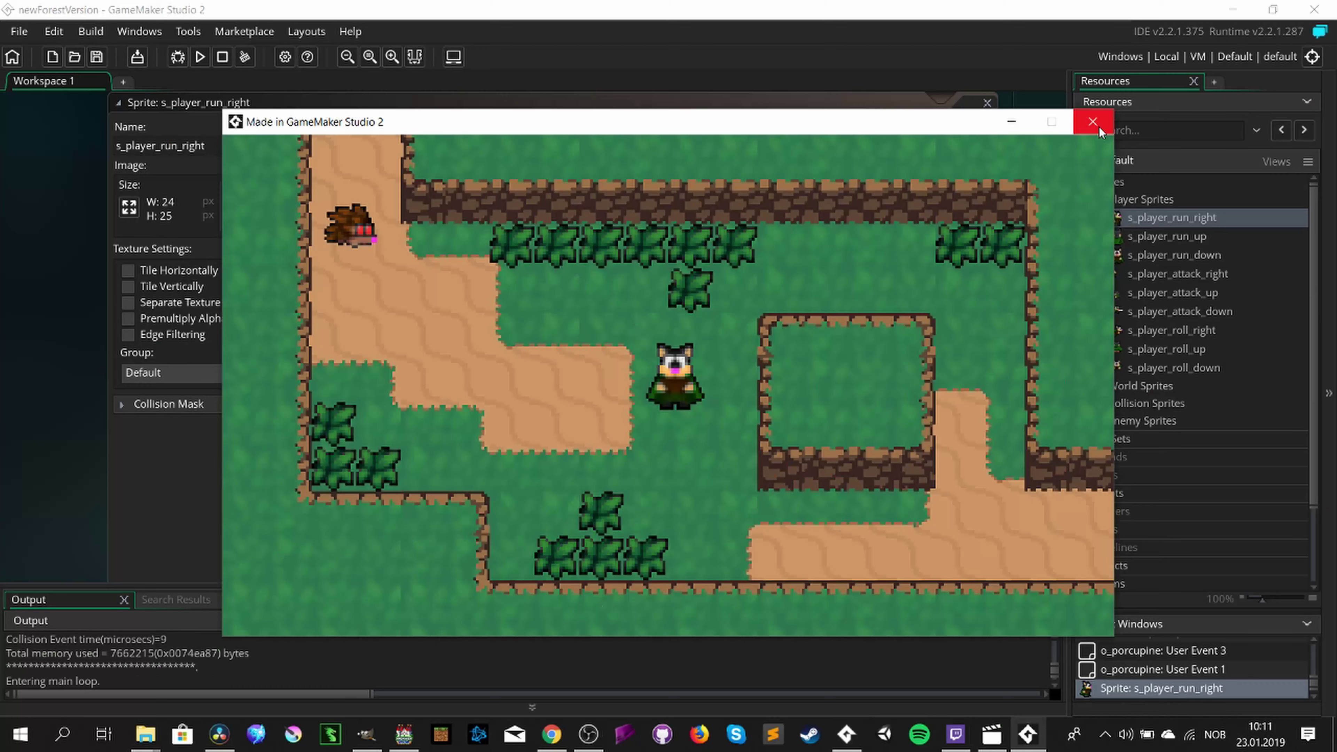
# Step: Close the test game and view frames 1 and 2 of s_player_run_right
pyautogui.click(1100, 131)
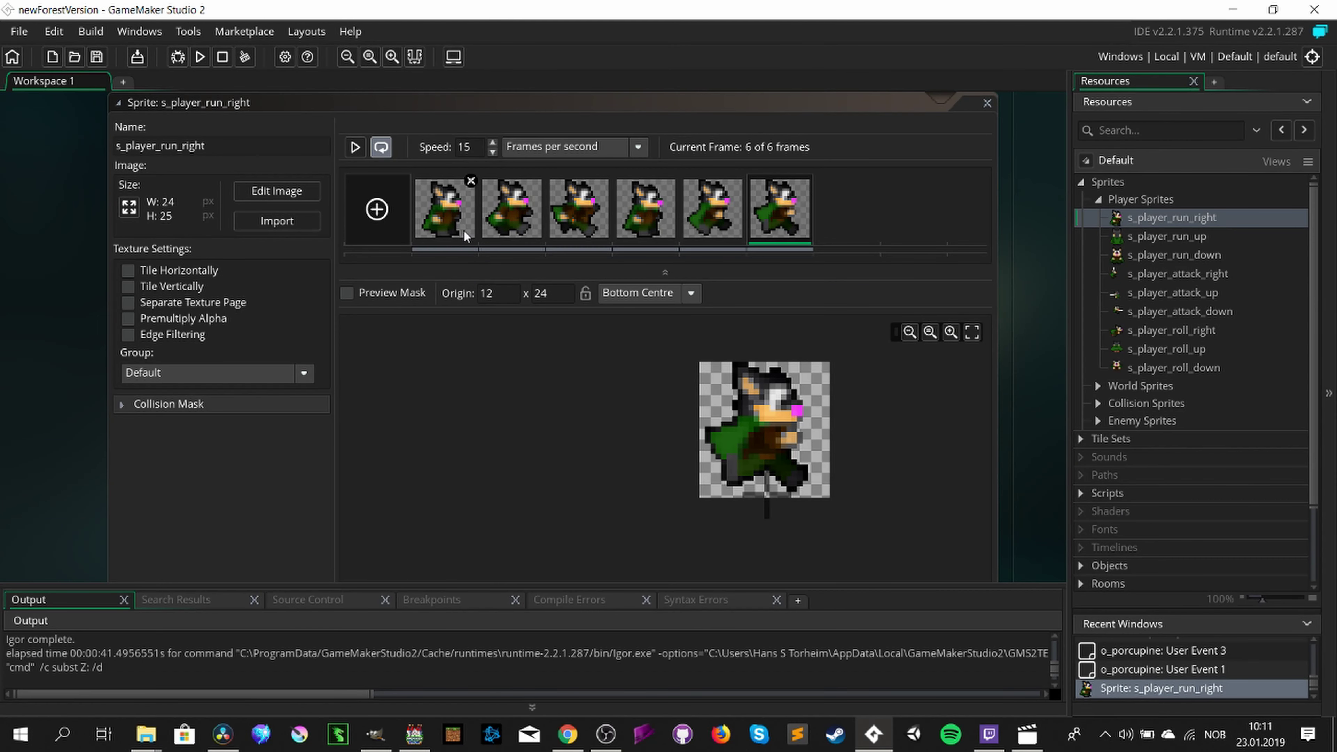
pyautogui.scroll(3, 649, 469)
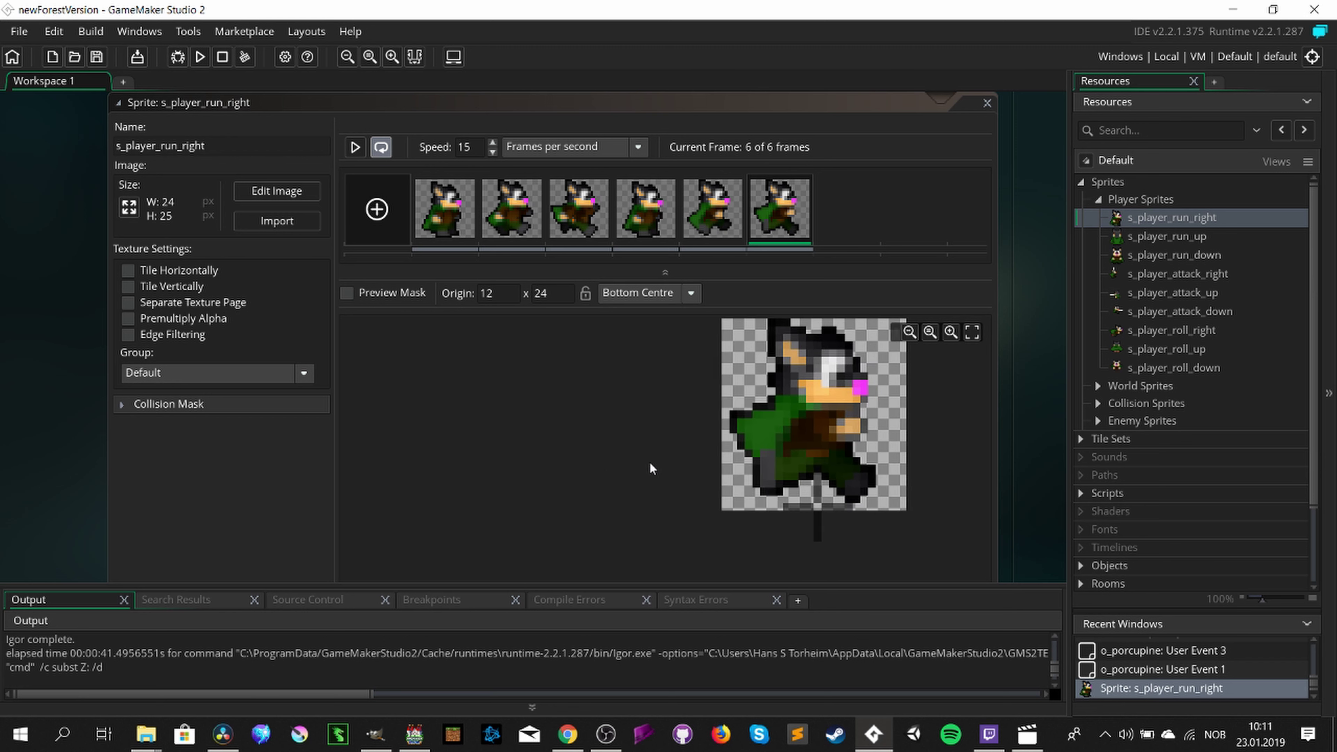
pyautogui.click(503, 216)
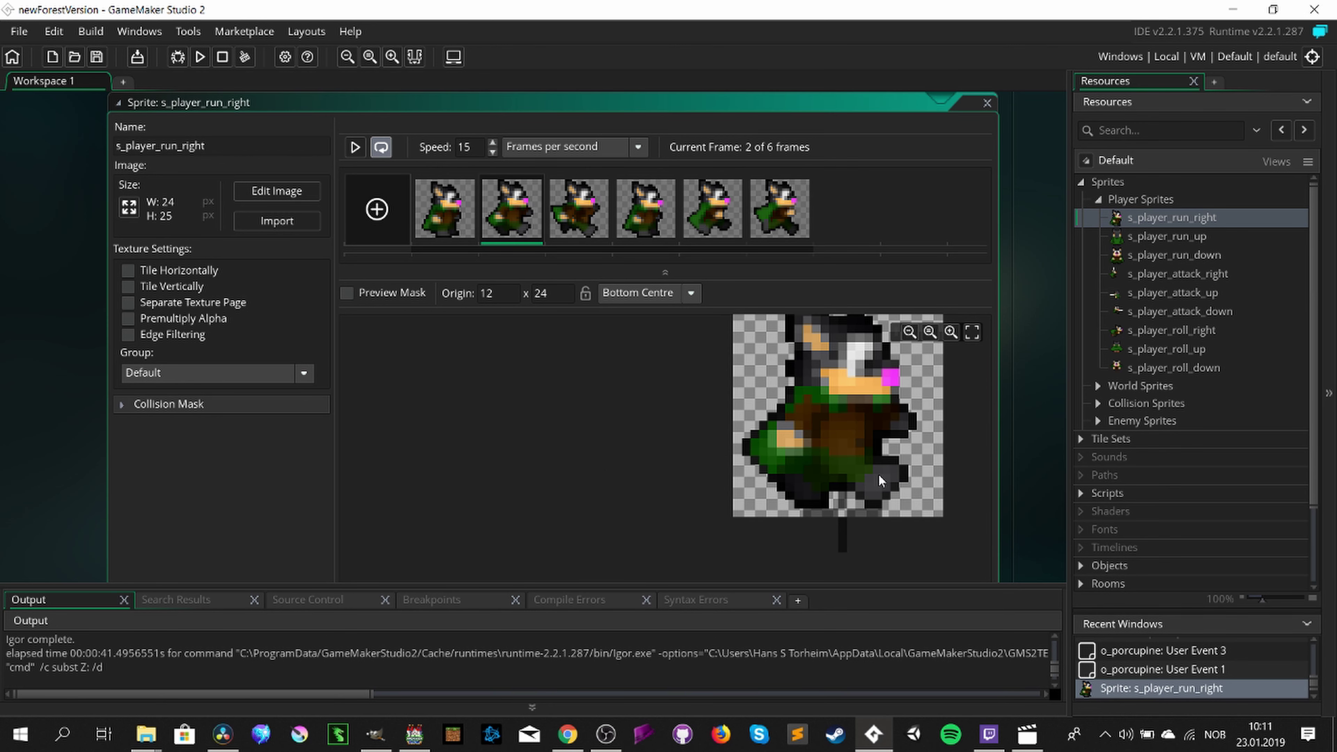
pyautogui.click(447, 214)
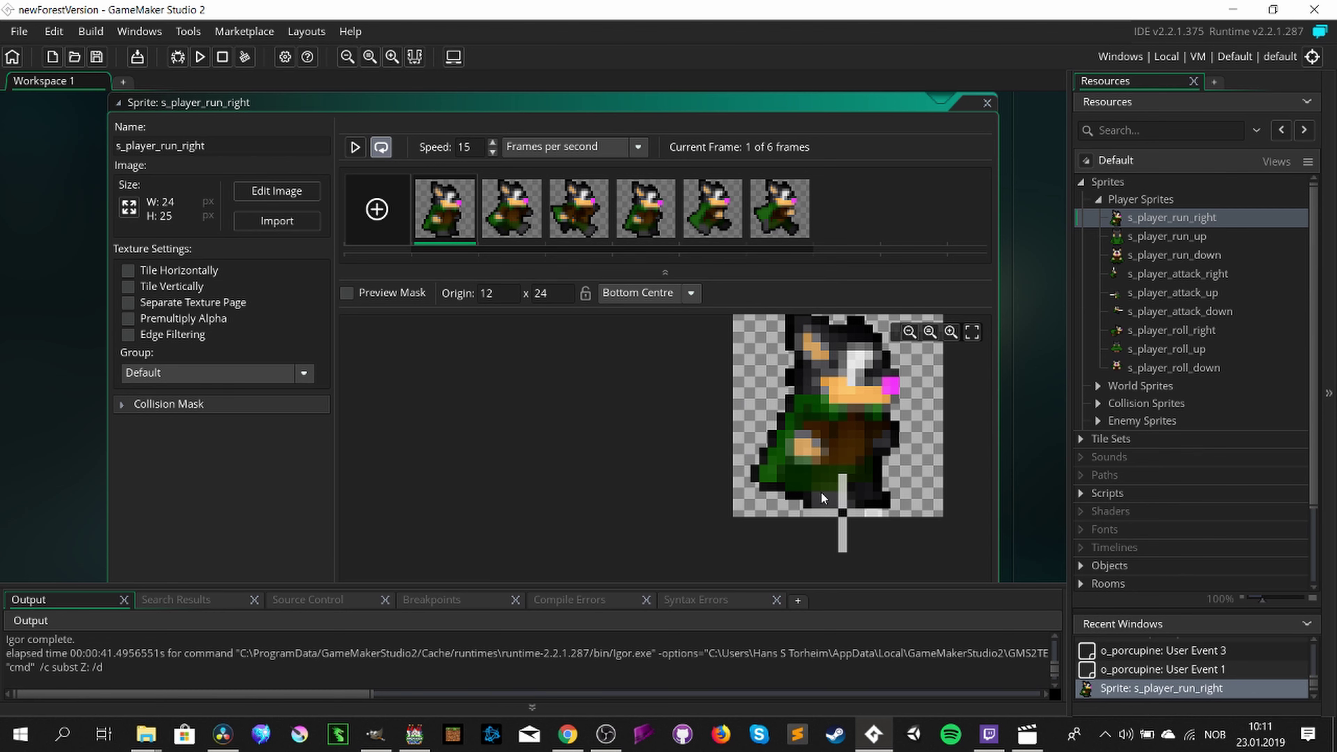
pyautogui.press('Right')
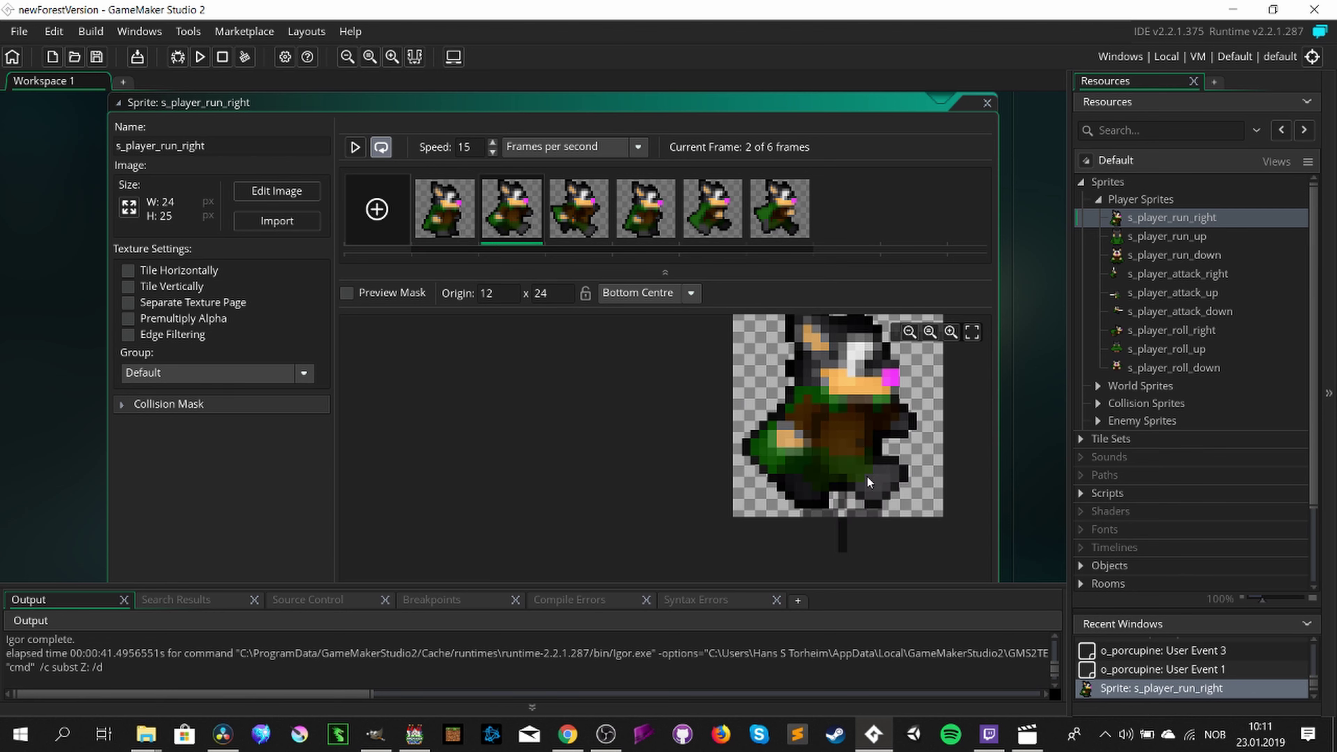
# Step: Review frames 3 through 6, return to frame 1, then play and stop the animation
pyautogui.click(575, 228)
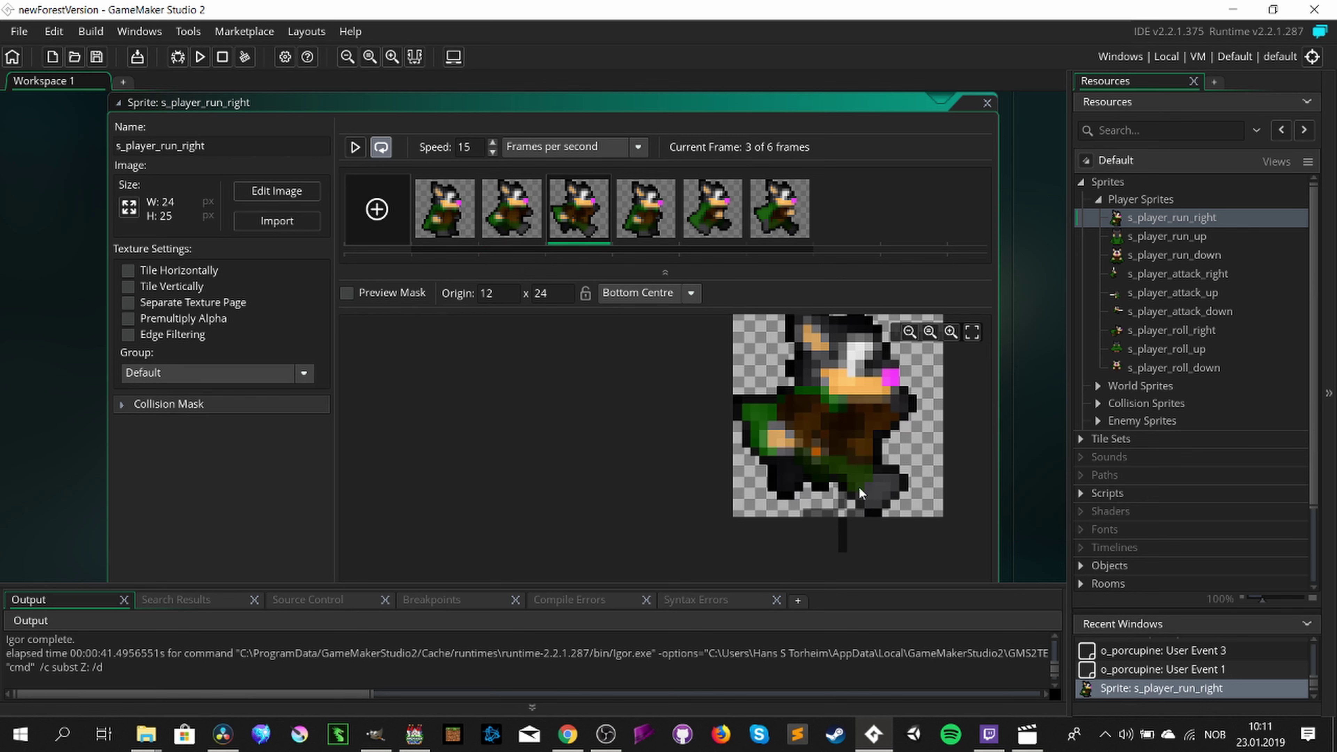
pyautogui.click(656, 220)
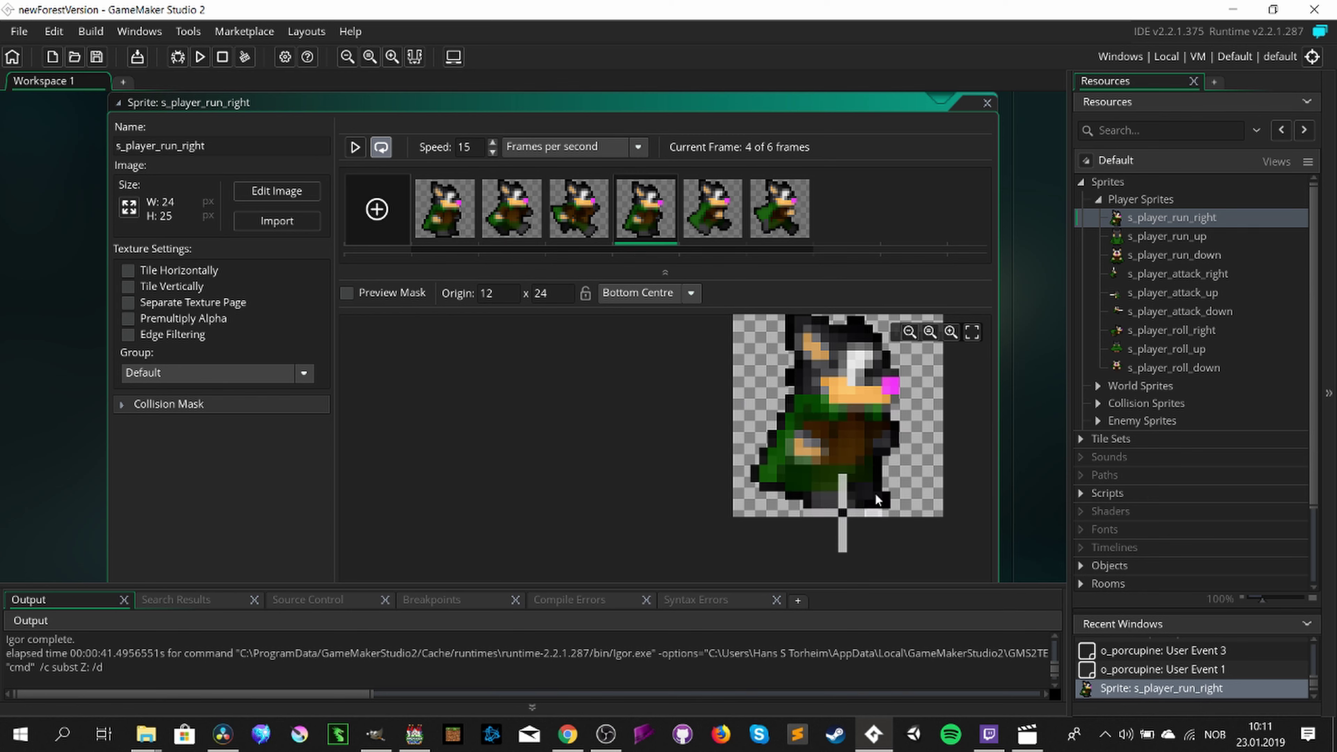
pyautogui.click(735, 182)
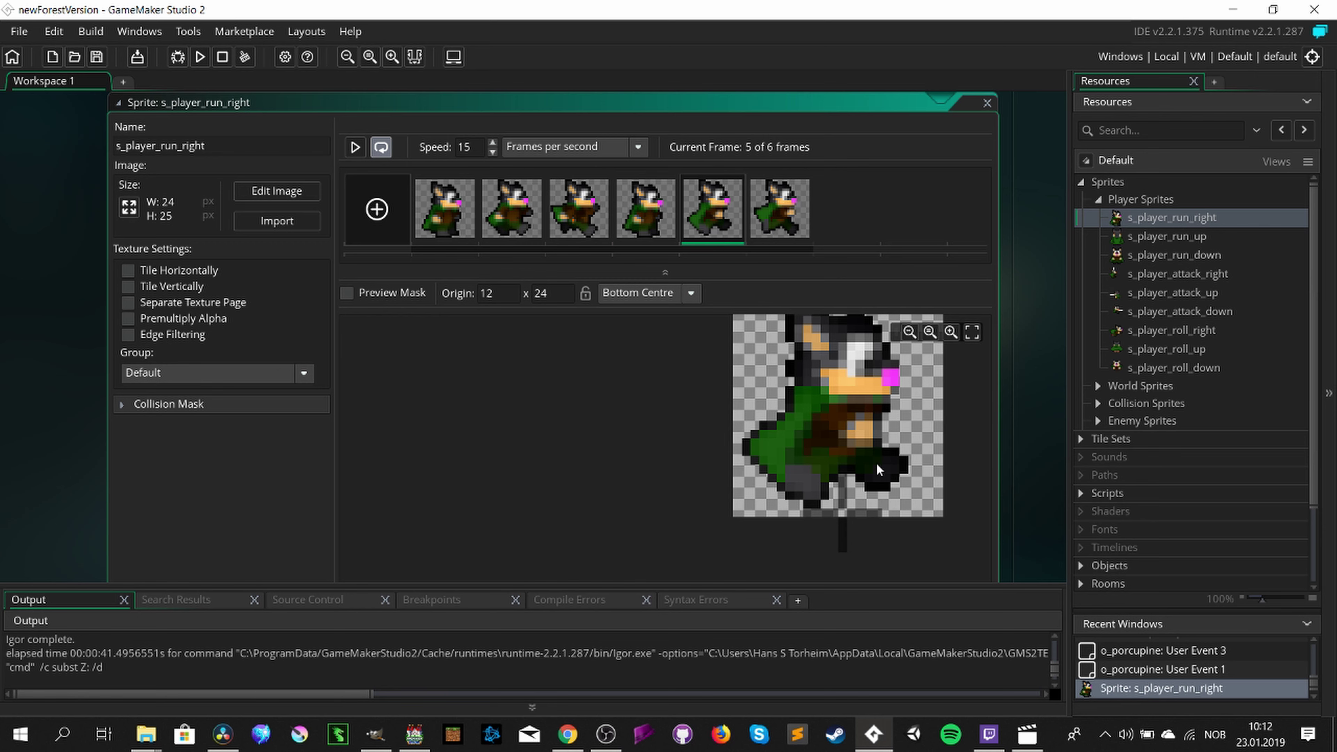
pyautogui.click(799, 235)
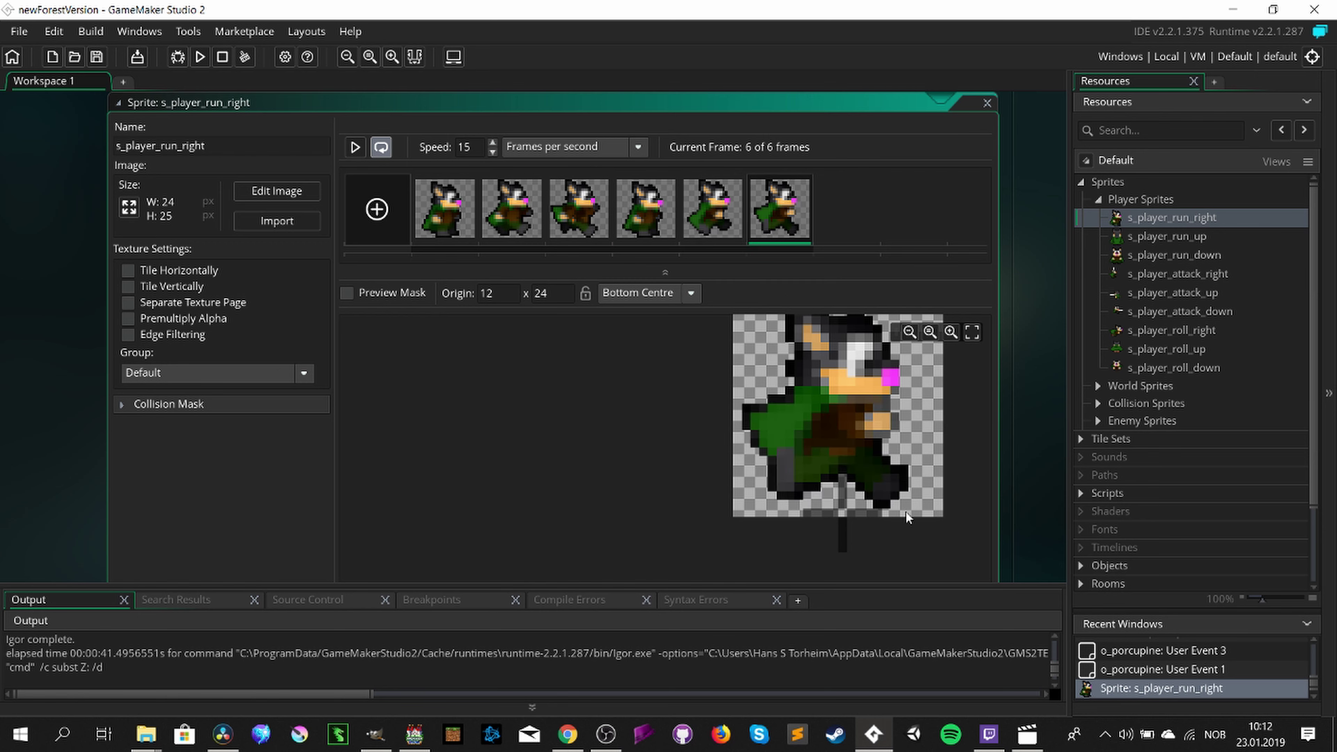
pyautogui.click(466, 217)
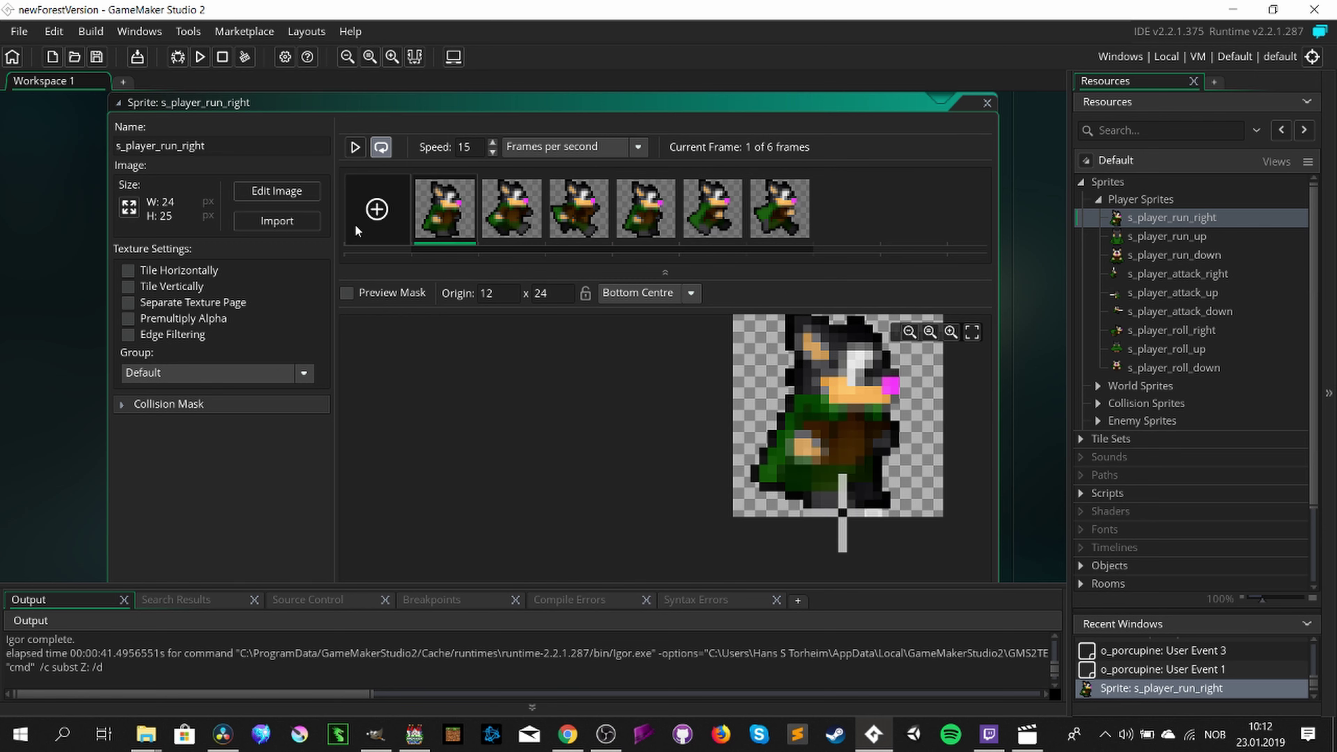
pyautogui.click(355, 148)
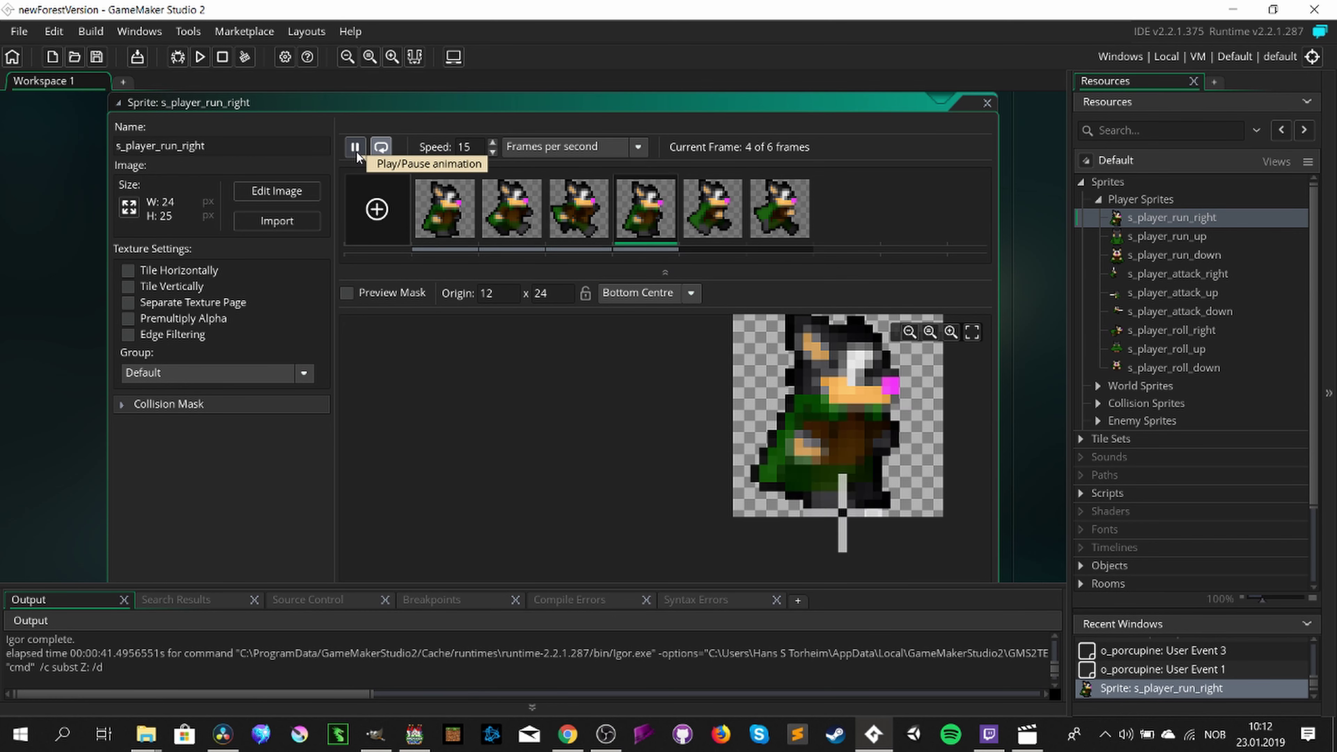
pyautogui.click(355, 148)
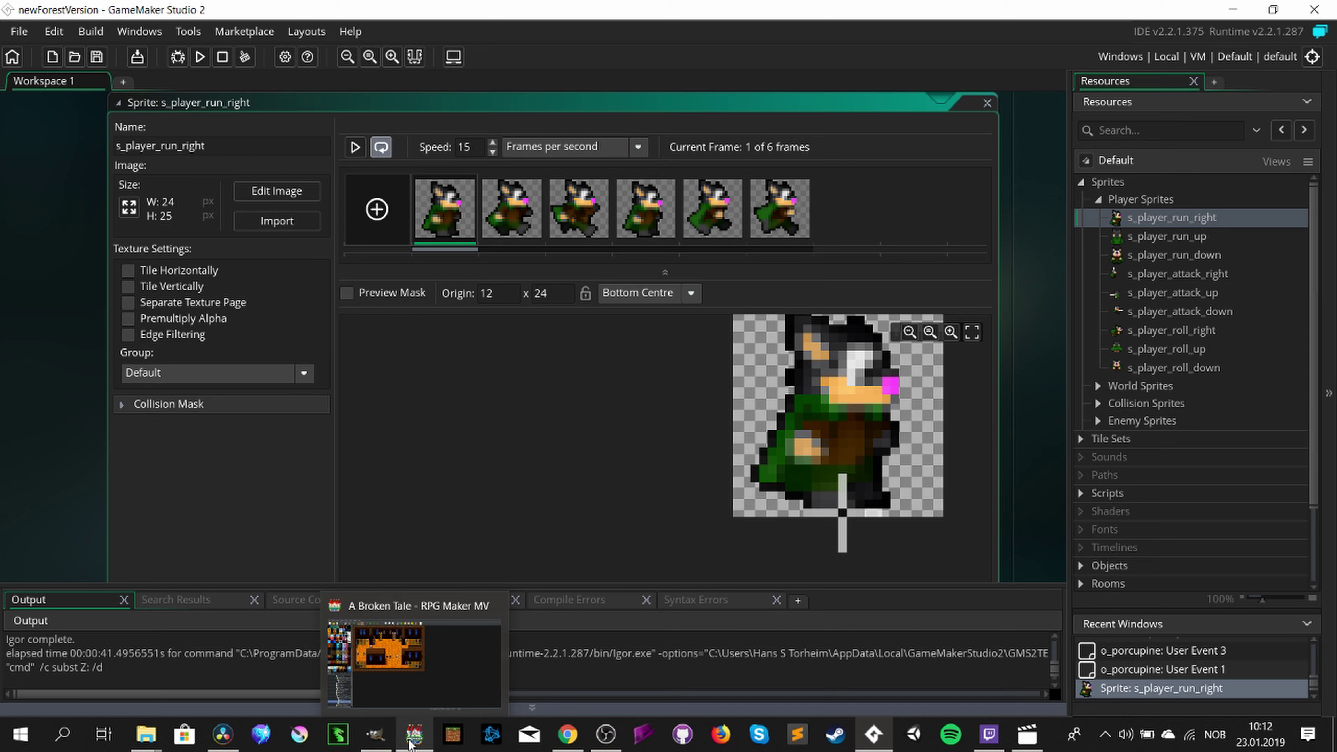
# Step: In GIMP, drop the third-row selection and browse the sprite test comparison image
pyautogui.click(375, 735)
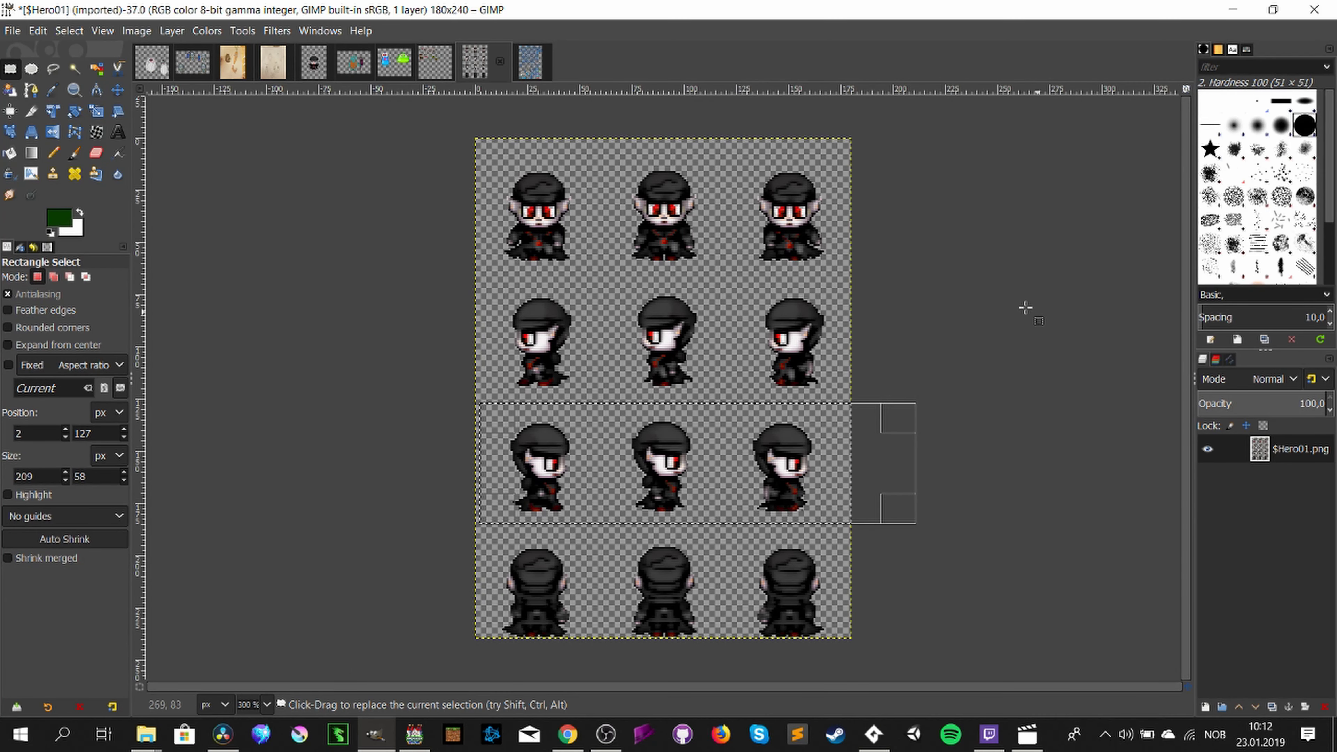
pyautogui.click(929, 283)
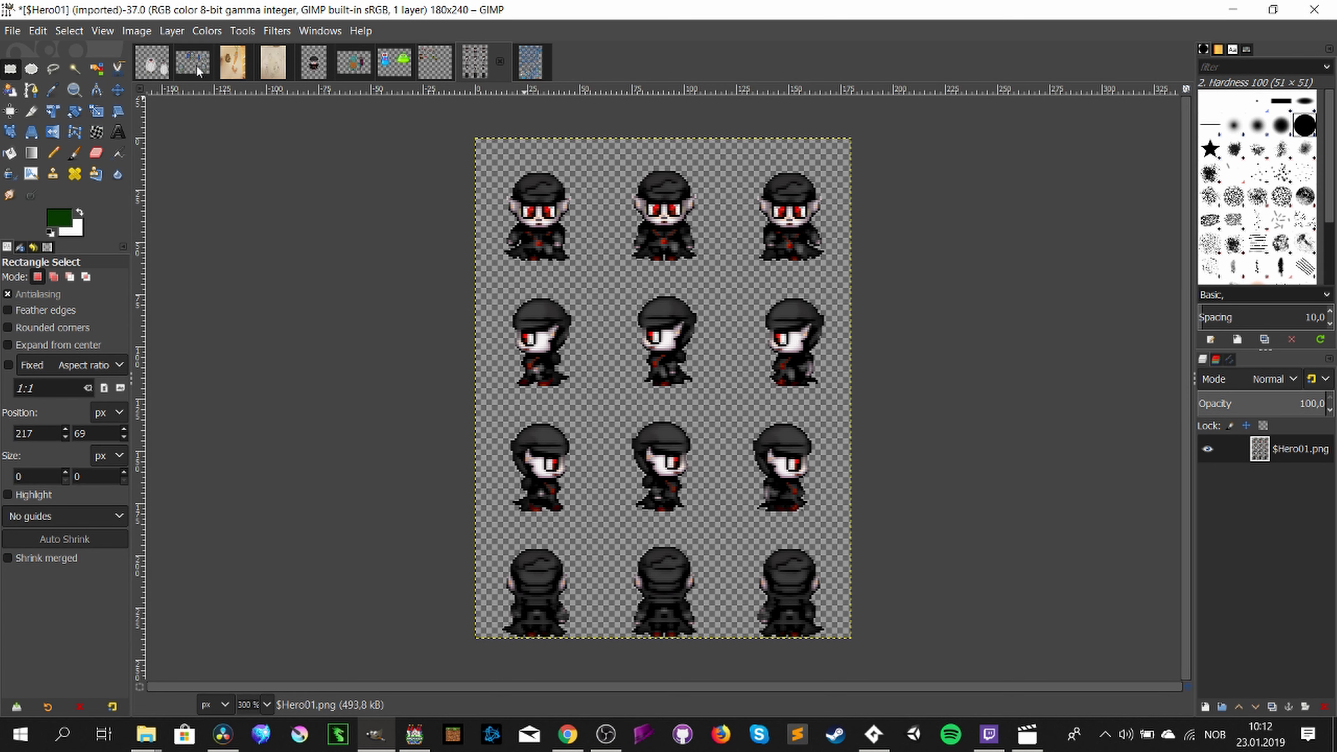
pyautogui.click(427, 68)
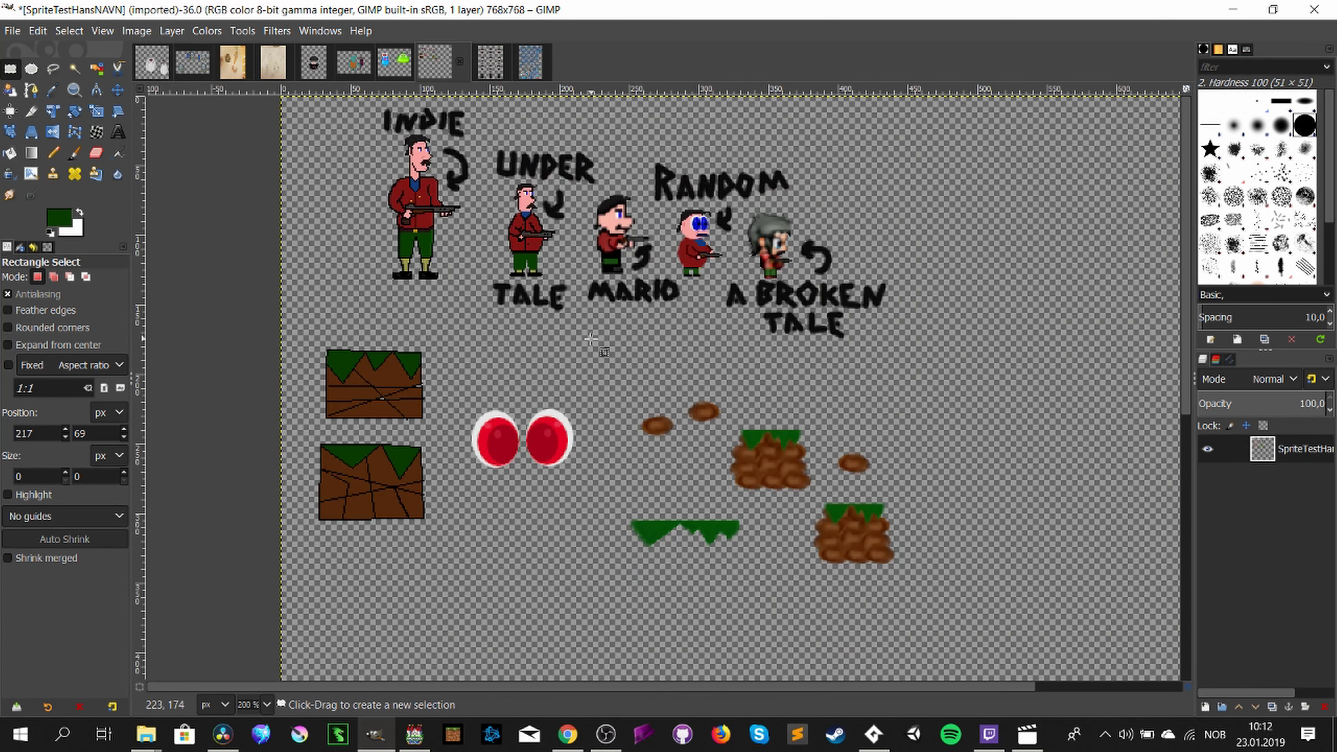
pyautogui.scroll(-5, 597, 347)
pyautogui.scroll(5, 589, 356)
pyautogui.keyDown('ctrl'); pyautogui.scroll(2, 568, 342); pyautogui.keyUp('ctrl')
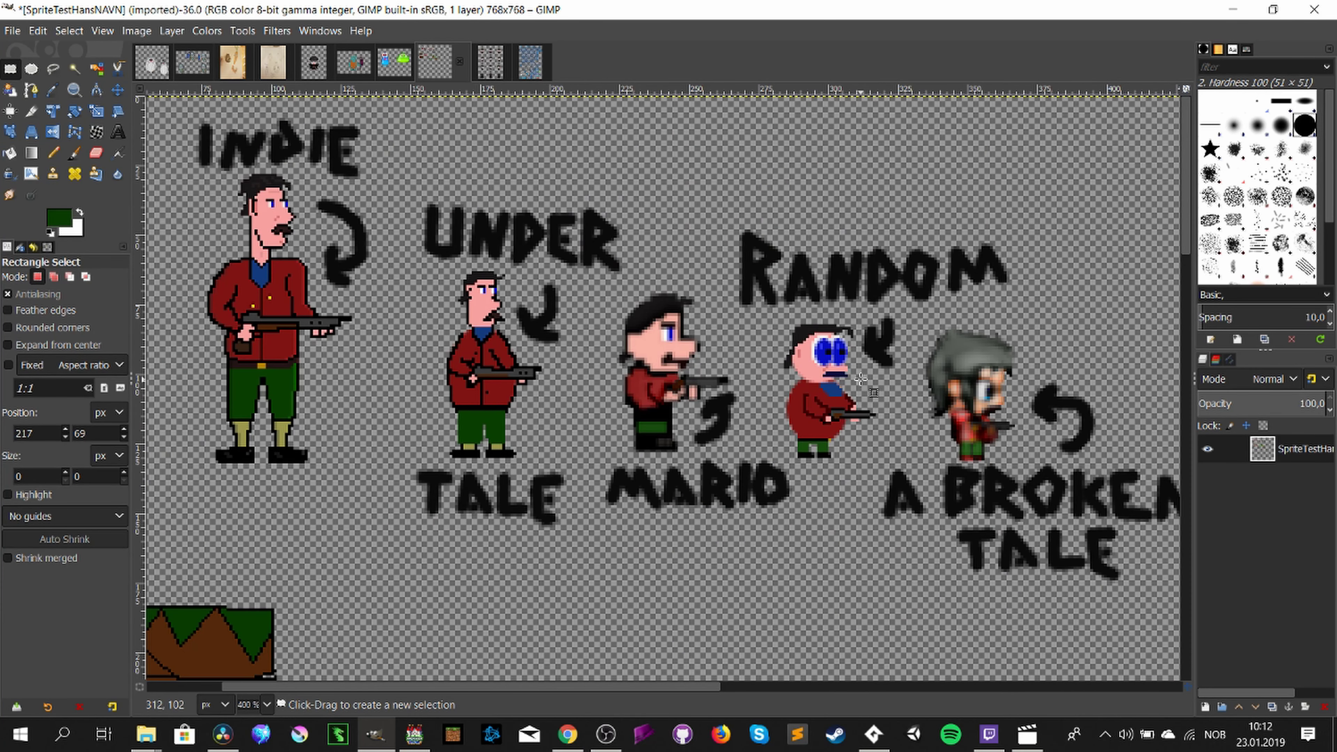
pyautogui.keyDown('ctrl'); pyautogui.scroll(-1, 864, 380); pyautogui.keyUp('ctrl')
pyautogui.scroll(-5, 858, 371)
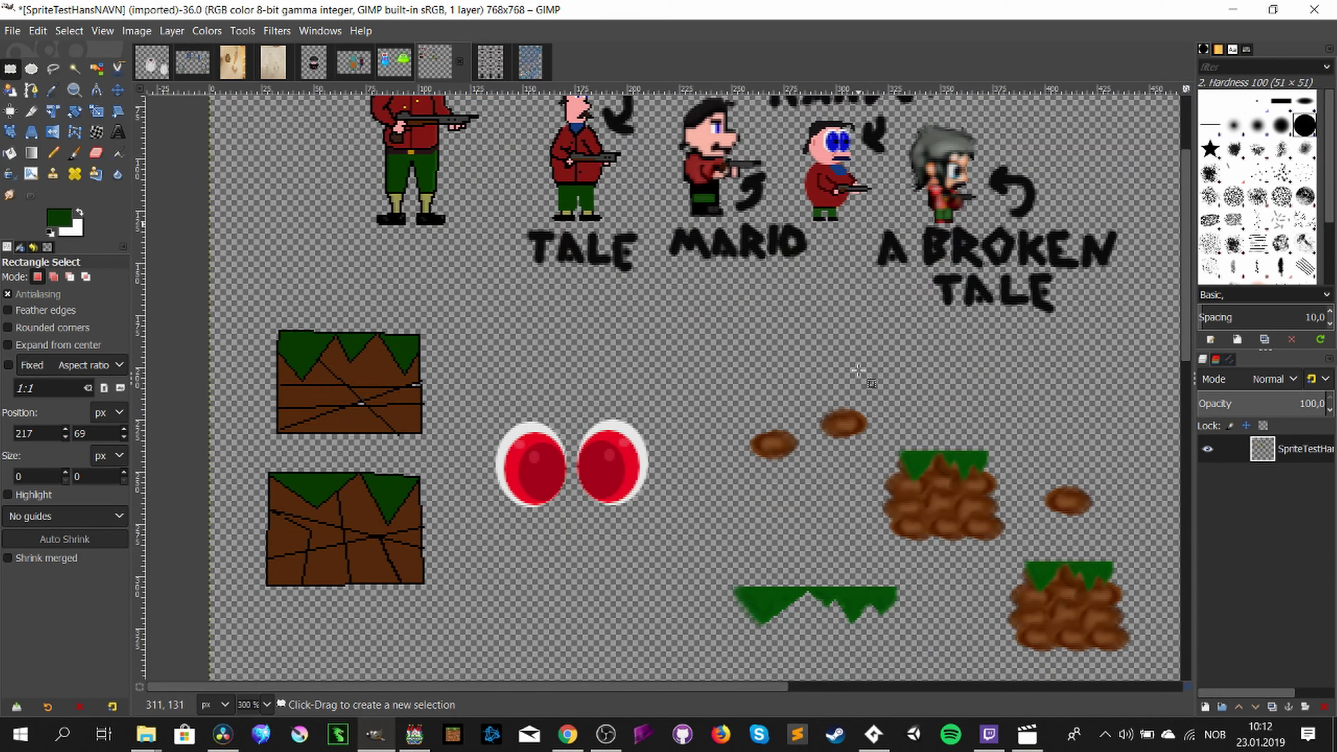
pyautogui.scroll(5, 866, 378)
# Step: Minimise the GIMP, GameMaker Studio 2 and tile-map editor windows to reveal the desktop
pyautogui.click(1232, 10)
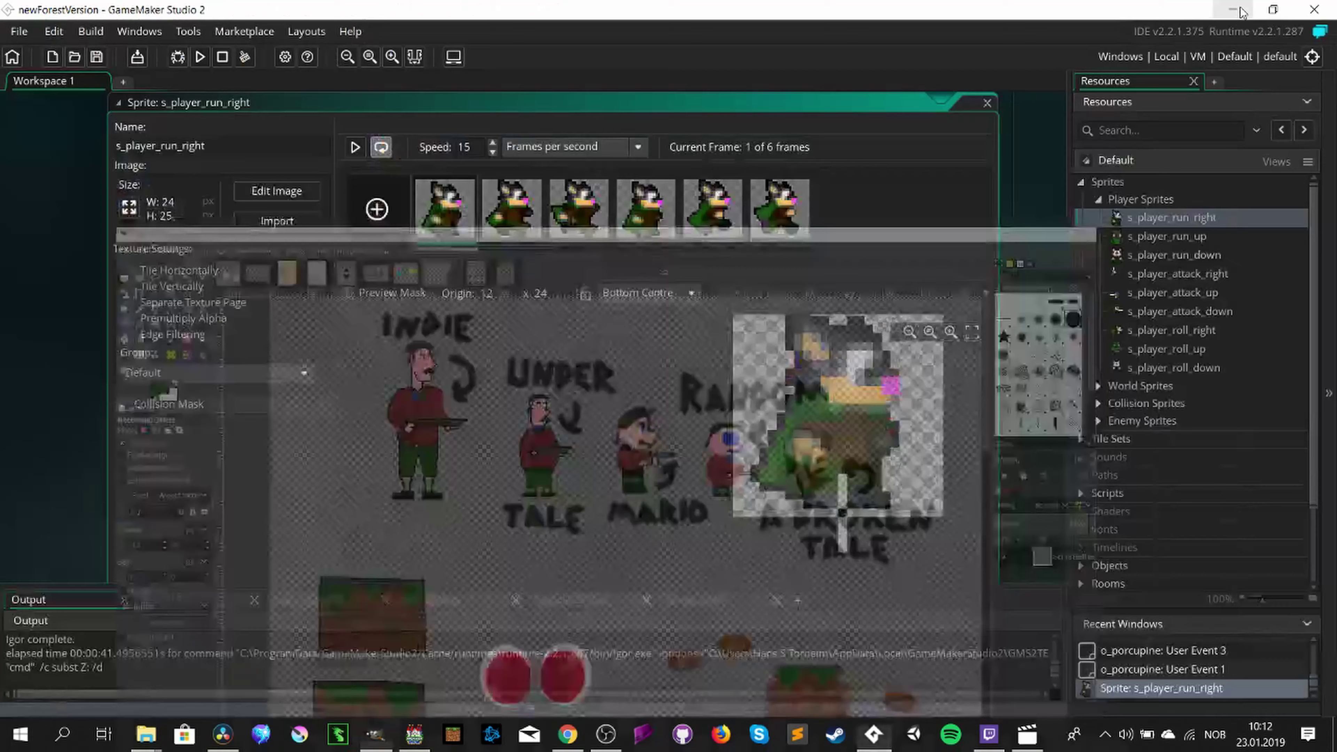
pyautogui.click(1232, 11)
pyautogui.click(1232, 12)
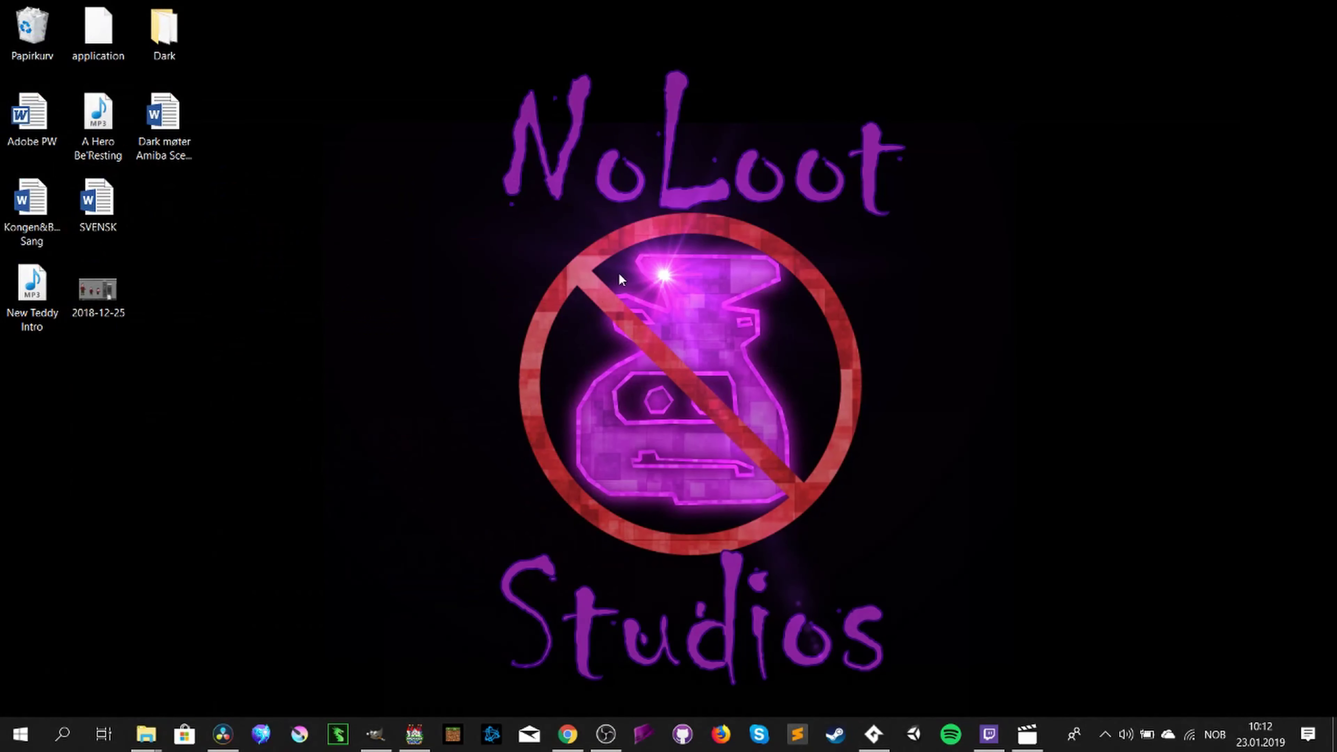